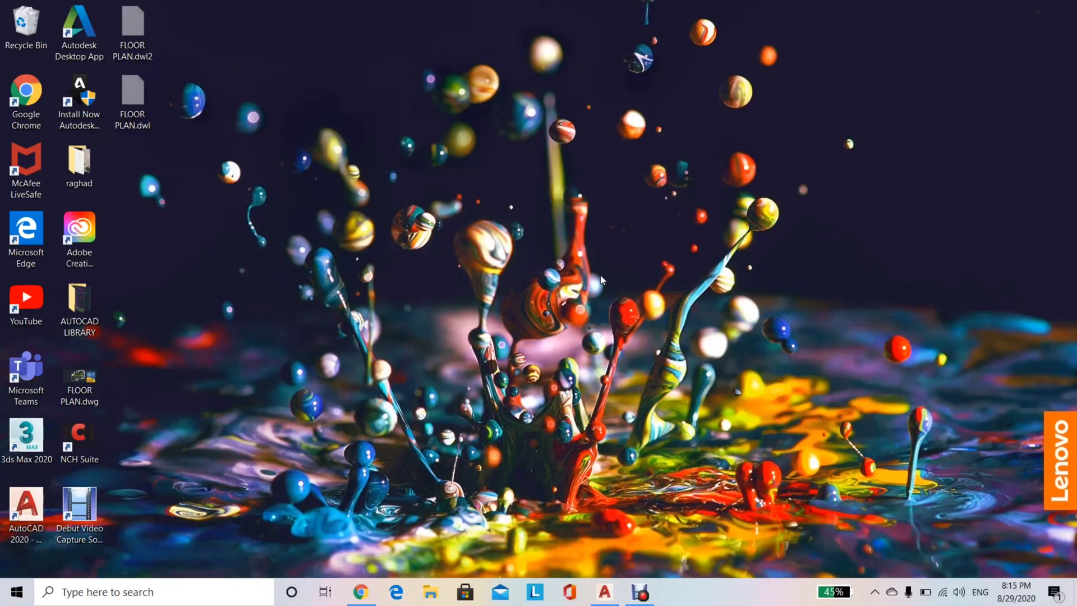
# Switch to AutoCAD with the FLOOR PLAN drawing and turn off the INNER DIMENSIONS and OUTER DIMENSIONS layers.
pyautogui.click(605, 593)
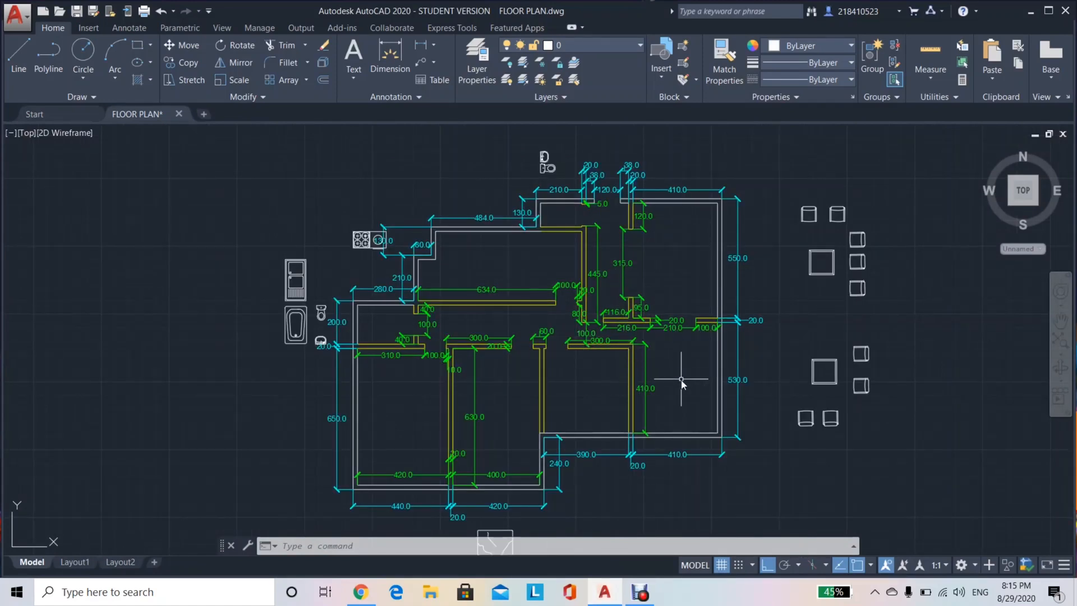
pyautogui.moveTo(681, 379); pyautogui.dragTo(665, 367, button='middle')
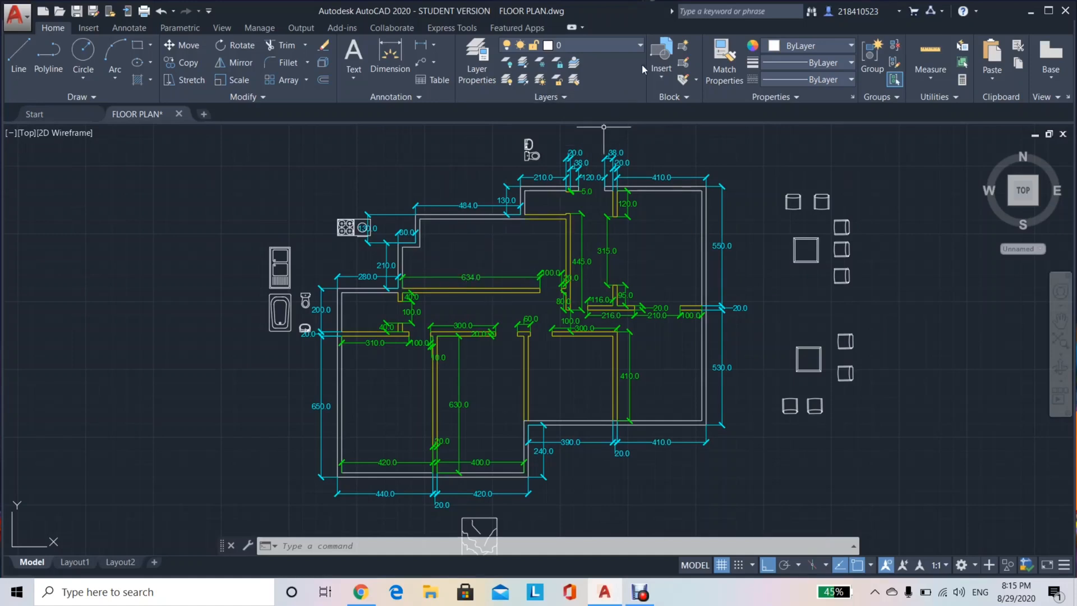
pyautogui.click(640, 46)
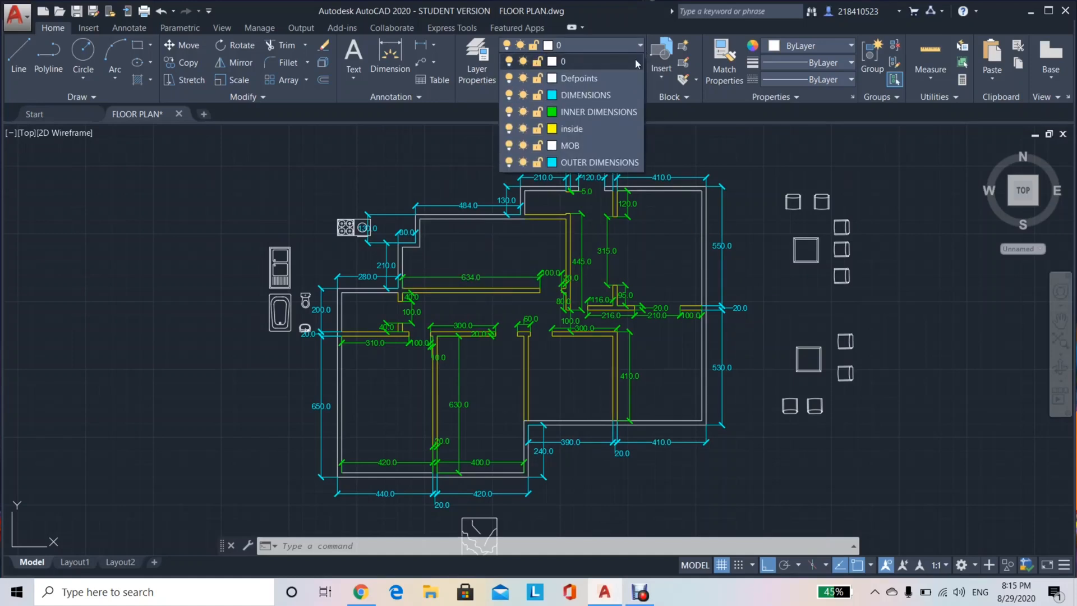
pyautogui.click(509, 112)
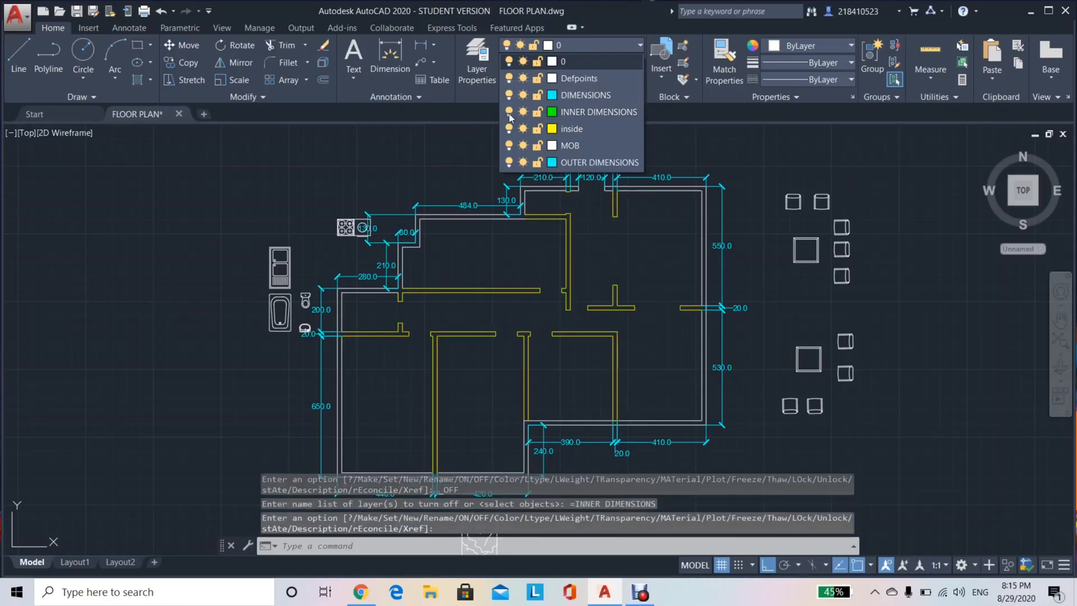
pyautogui.click(509, 162)
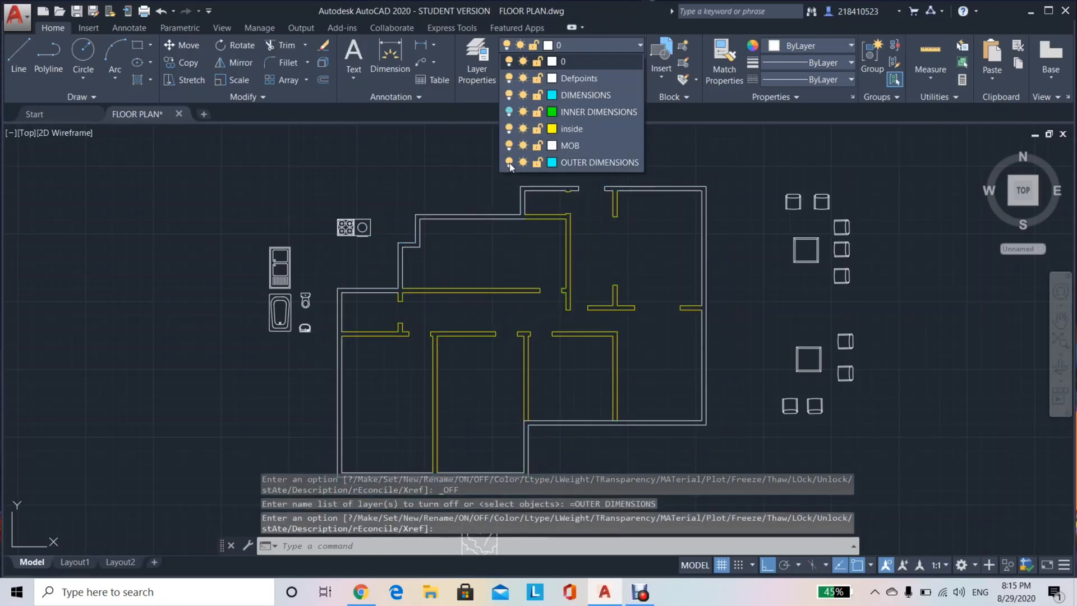
pyautogui.click(640, 46)
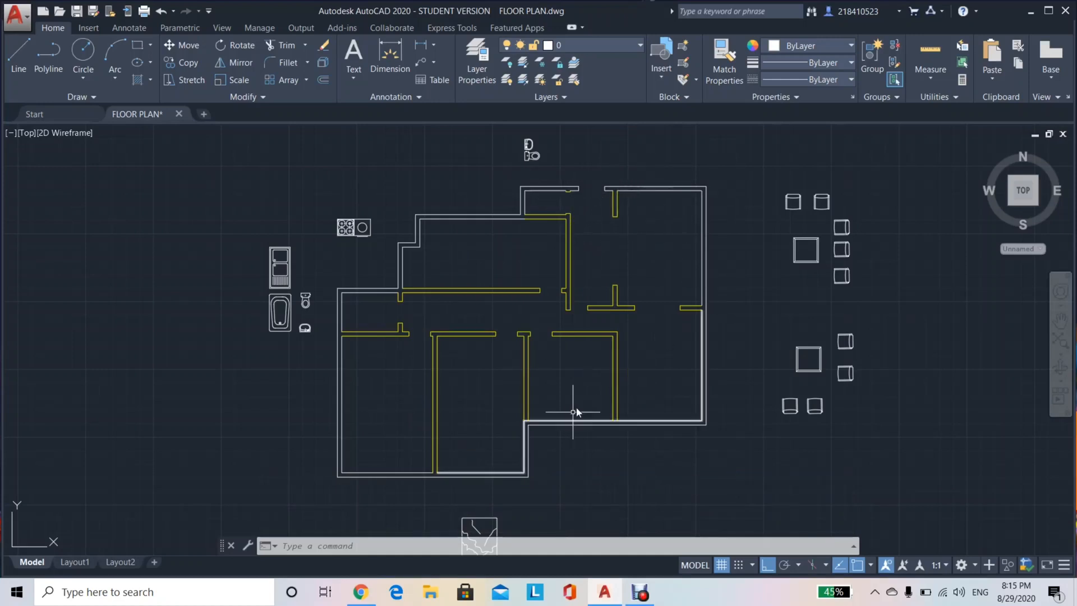
# Add the single-line text BATHROOM, about 33 units high and unrotated, inside the small room at the plan's upper edge.
pyautogui.scroll(5, 531, 168)
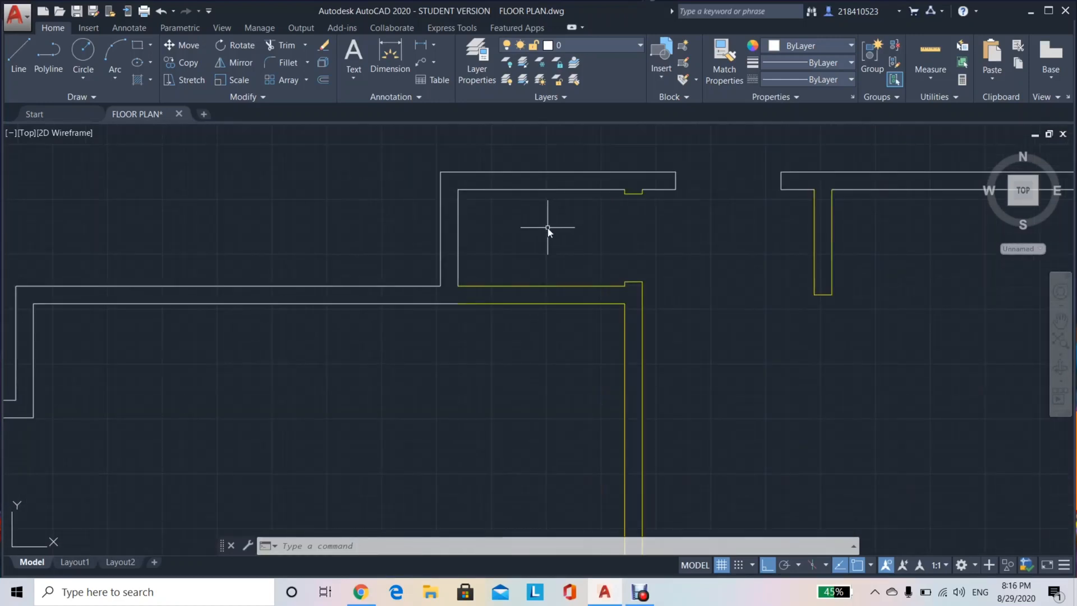
pyautogui.scroll(3, 548, 228)
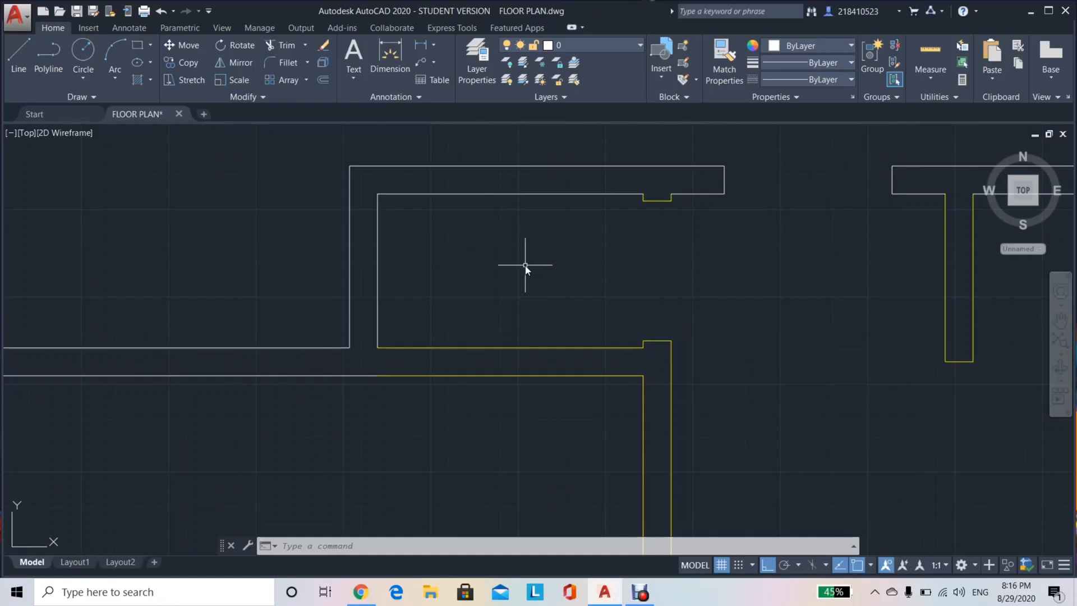
pyautogui.press('Return')
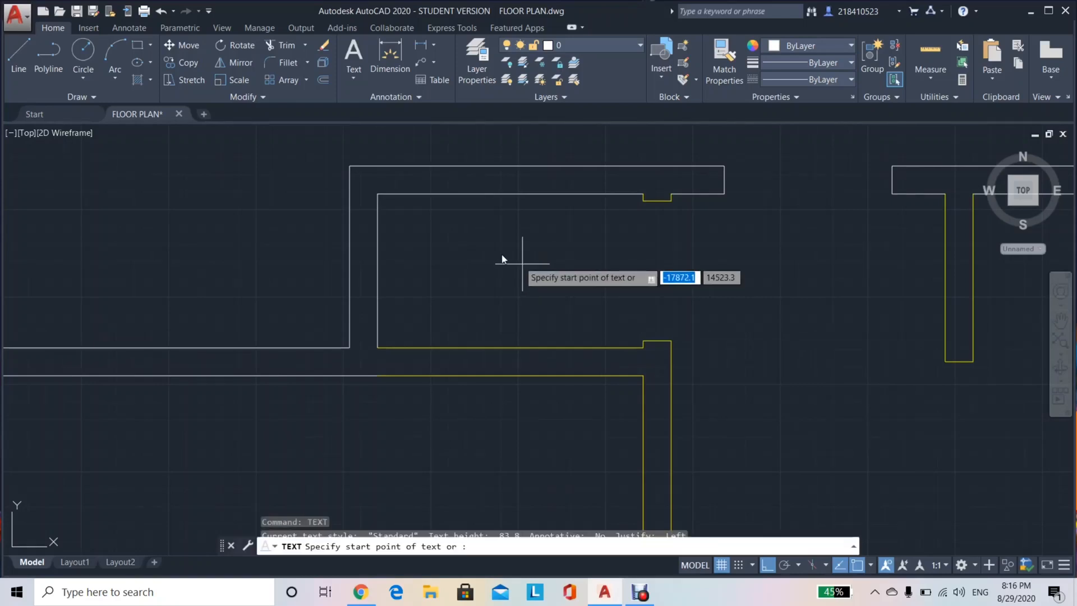
pyautogui.click(452, 280)
pyautogui.press('Return')
pyautogui.press('Return')
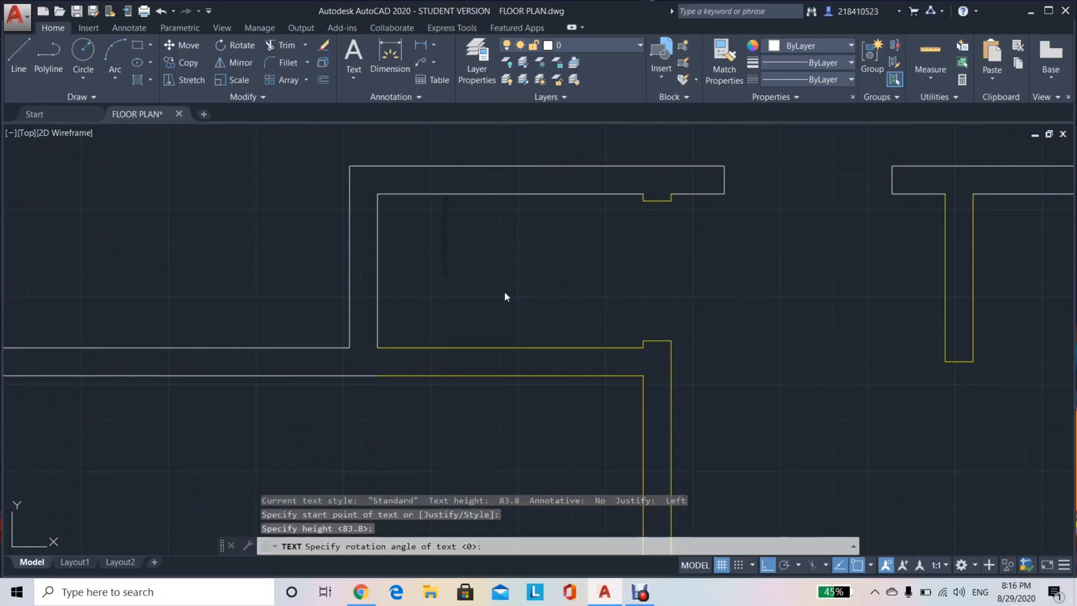
pyautogui.write('bat')
pyautogui.press('BackSpace')
pyautogui.press('BackSpace')
pyautogui.press('BackSpace')
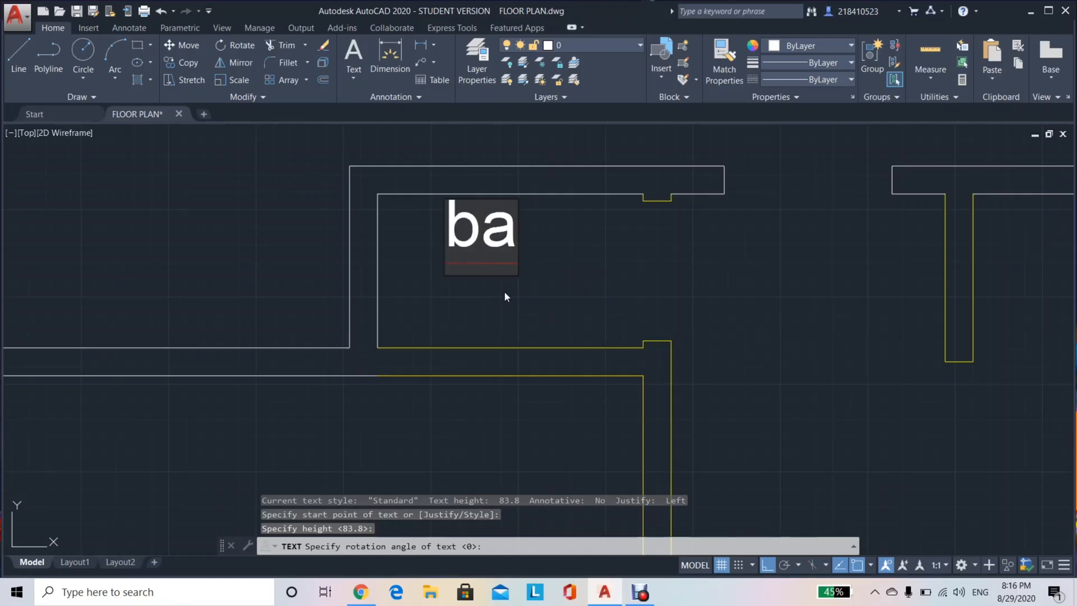
pyautogui.press('capslock')
pyautogui.write('BATHROOM')
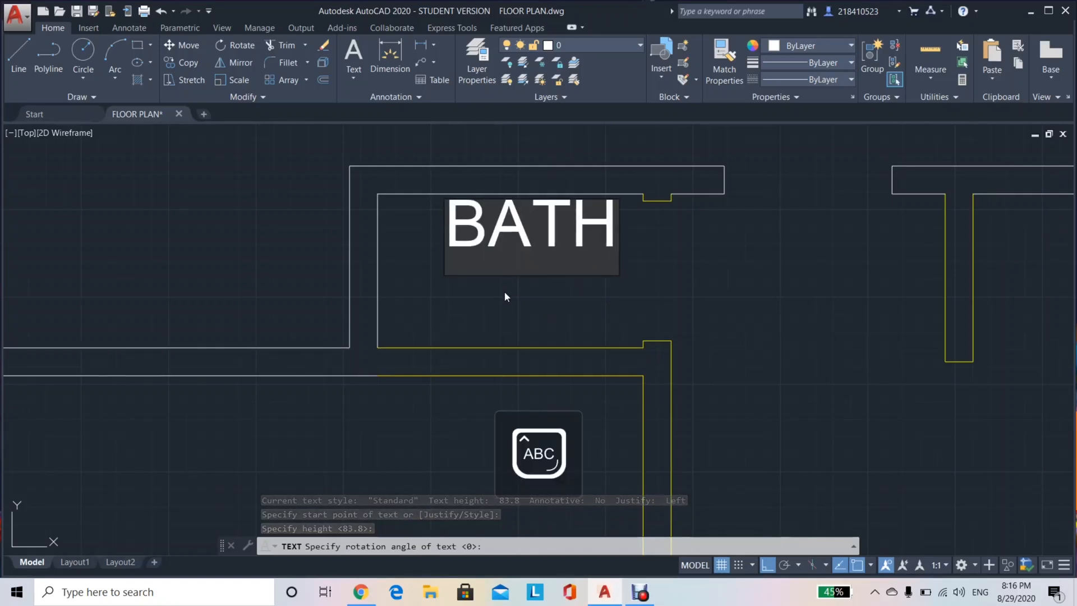
pyautogui.press('Return')
pyautogui.press('Return')
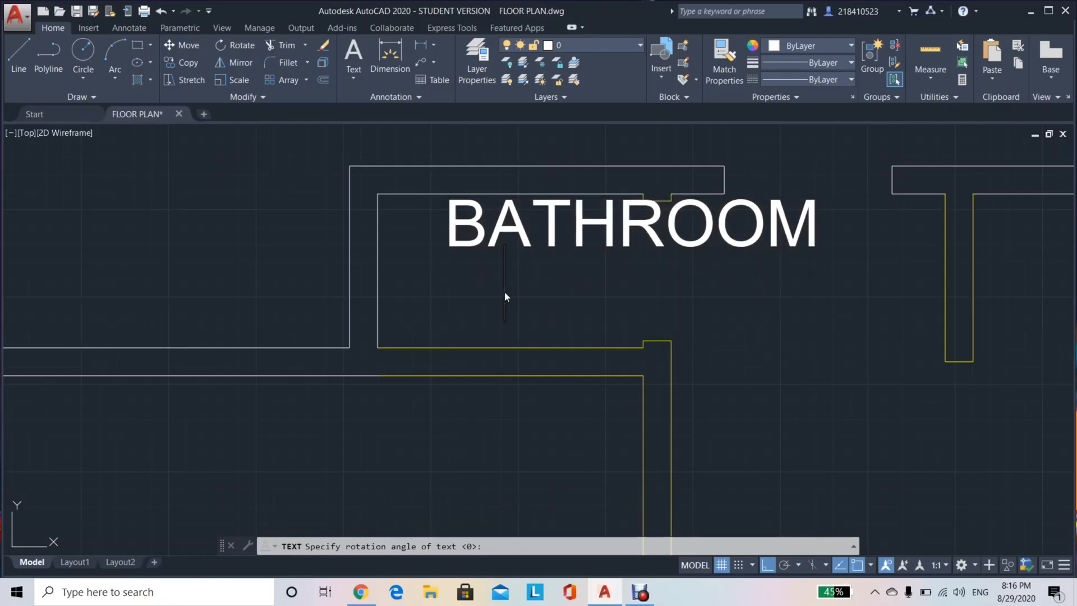
# Scale the BATHROOM label down to about a quarter of its size so it fits inside the room.
pyautogui.click(515, 223)
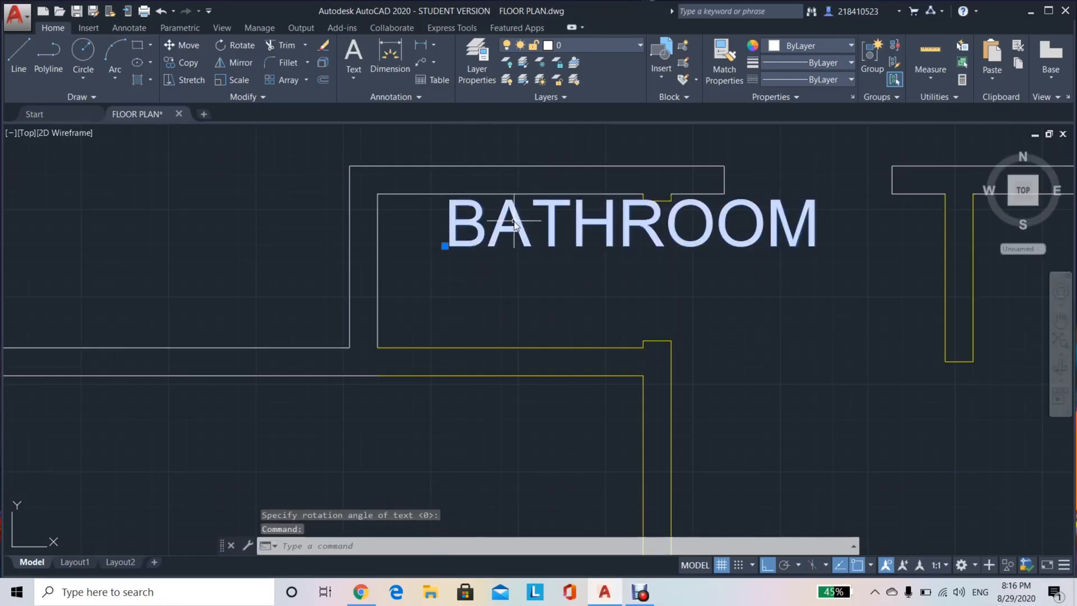
pyautogui.write('SC')
pyautogui.press('Return')
pyautogui.click(453, 242)
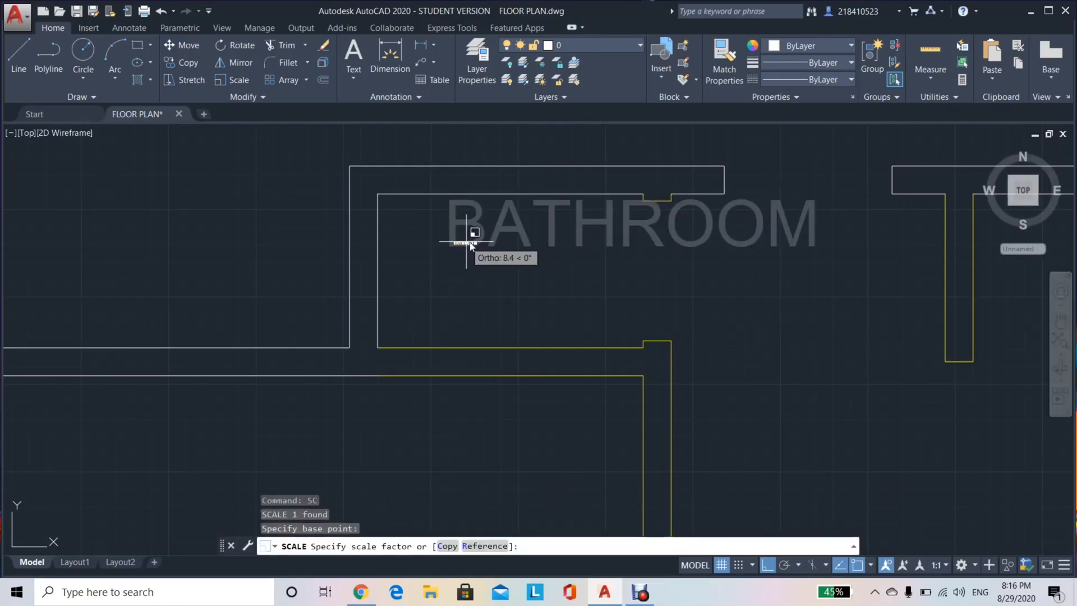
pyautogui.click(498, 241)
# Move the BATHROOM label horizontally to the right, toward the middle of the room.
pyautogui.click(501, 240)
pyautogui.write('M')
pyautogui.press('Return')
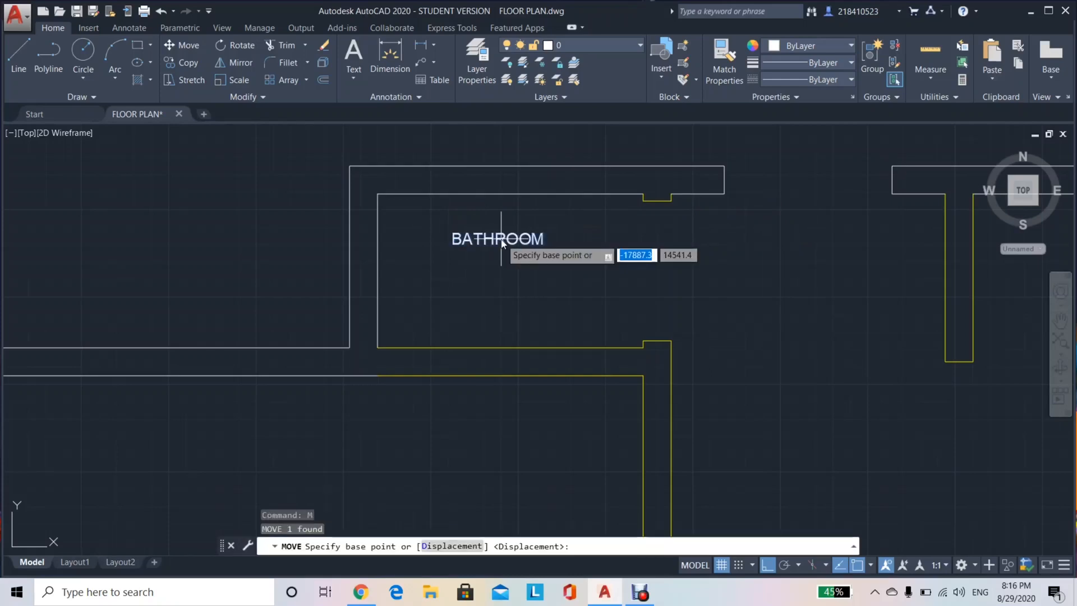
pyautogui.click(502, 243)
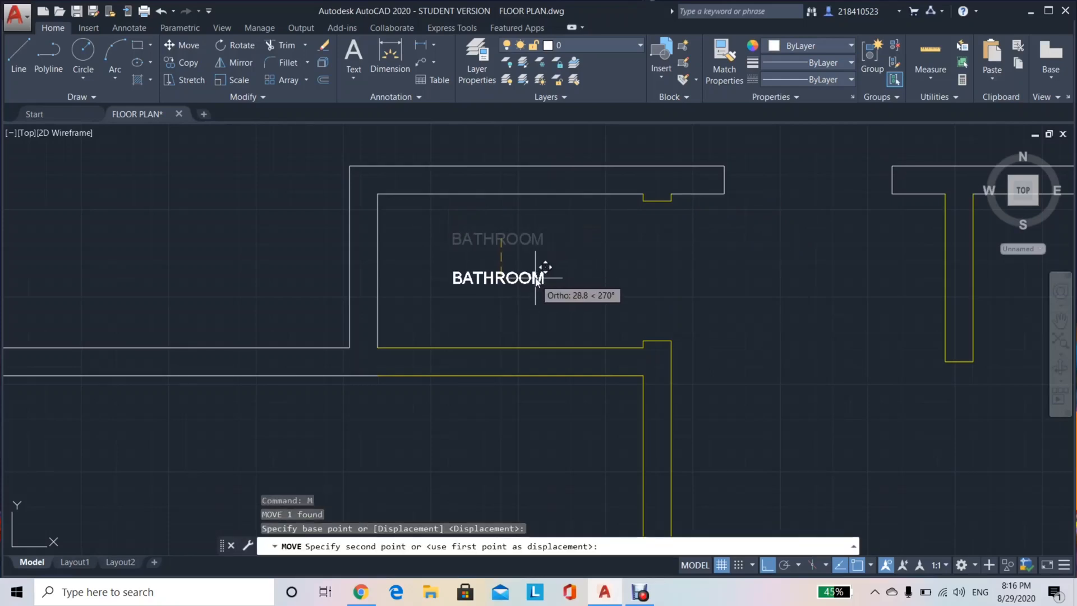
pyautogui.click(536, 265)
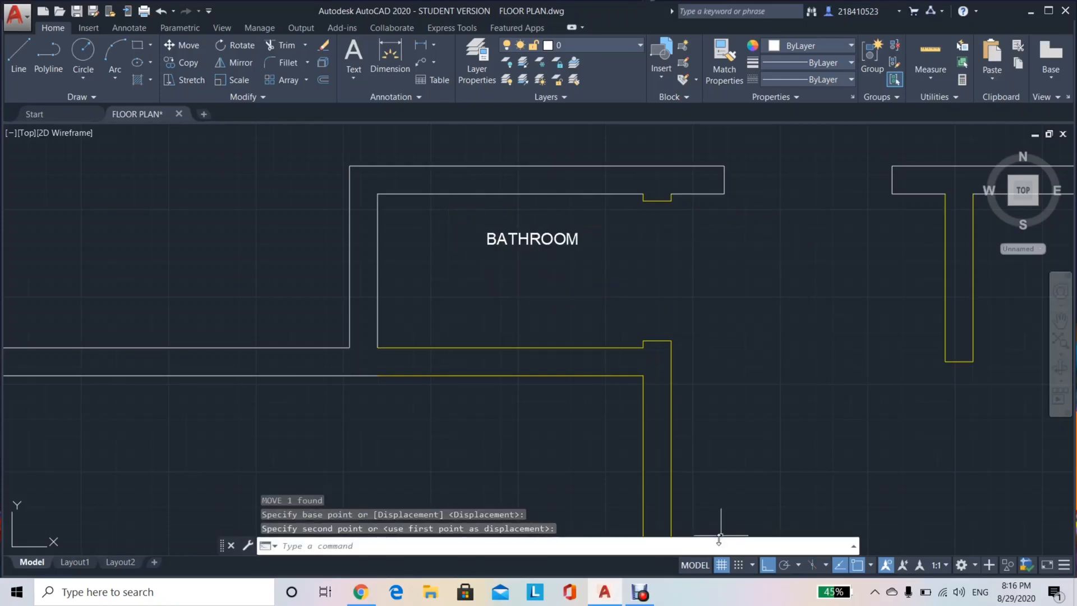
# Turn Ortho off and move the BATHROOM label diagonally down and left to the centre of the room.
pyautogui.press('F8')
pyautogui.click(555, 239)
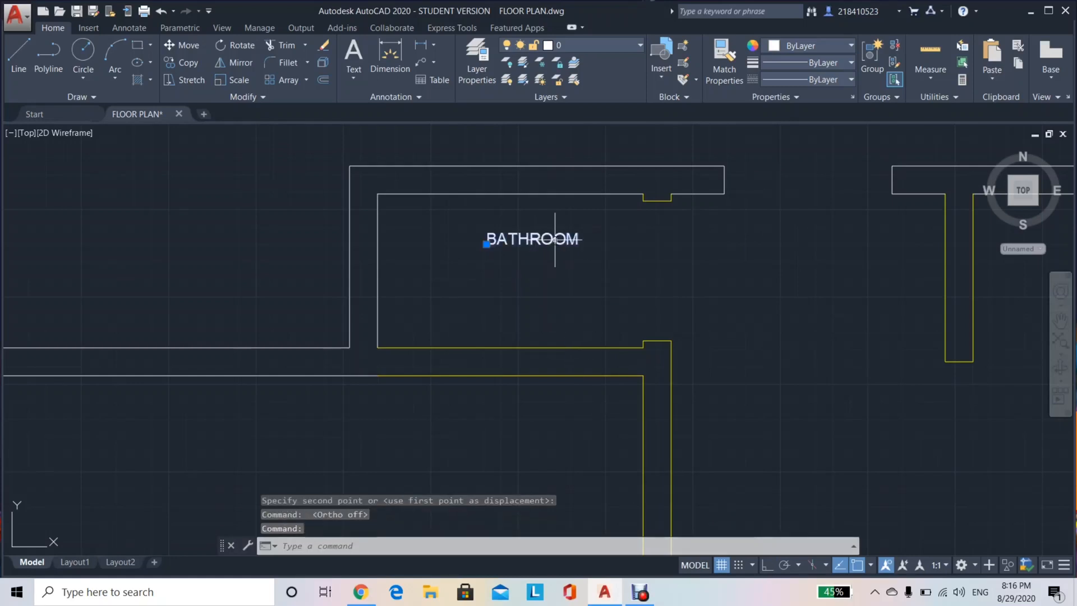
pyautogui.press('Return')
pyautogui.click(559, 238)
pyautogui.click(543, 267)
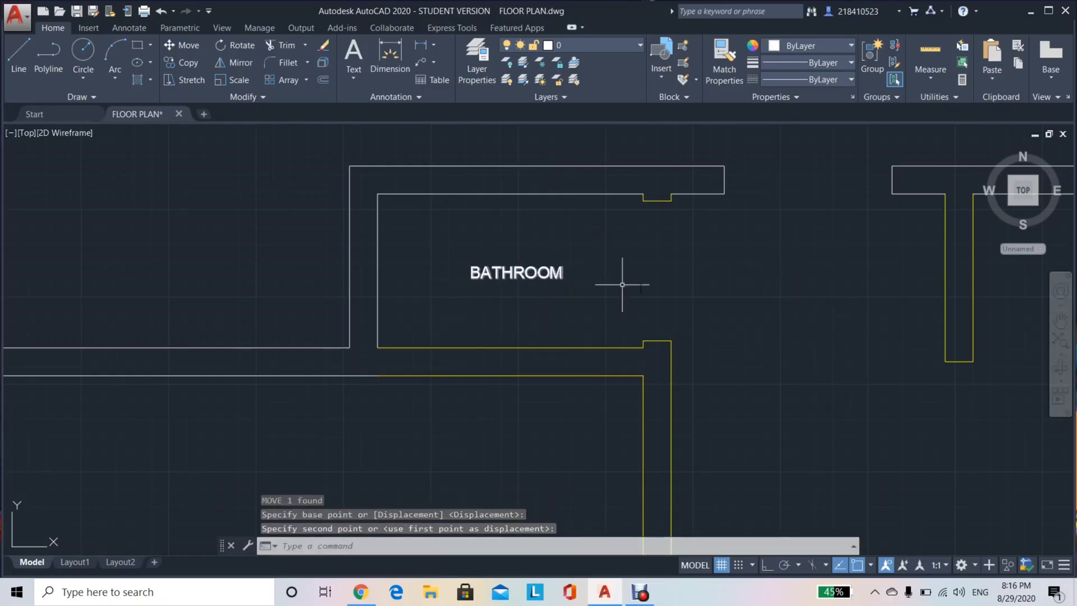
# With Ortho on, add the single-line text GUEST ROOM, about 63 units high, in the plan's upper-right room.
pyautogui.scroll(-2, 690, 325)
pyautogui.moveTo(736, 342); pyautogui.dragTo(522, 271, button='middle')
pyautogui.scroll(-2, 675, 317)
pyautogui.moveTo(675, 317); pyautogui.dragTo(519, 278, button='middle')
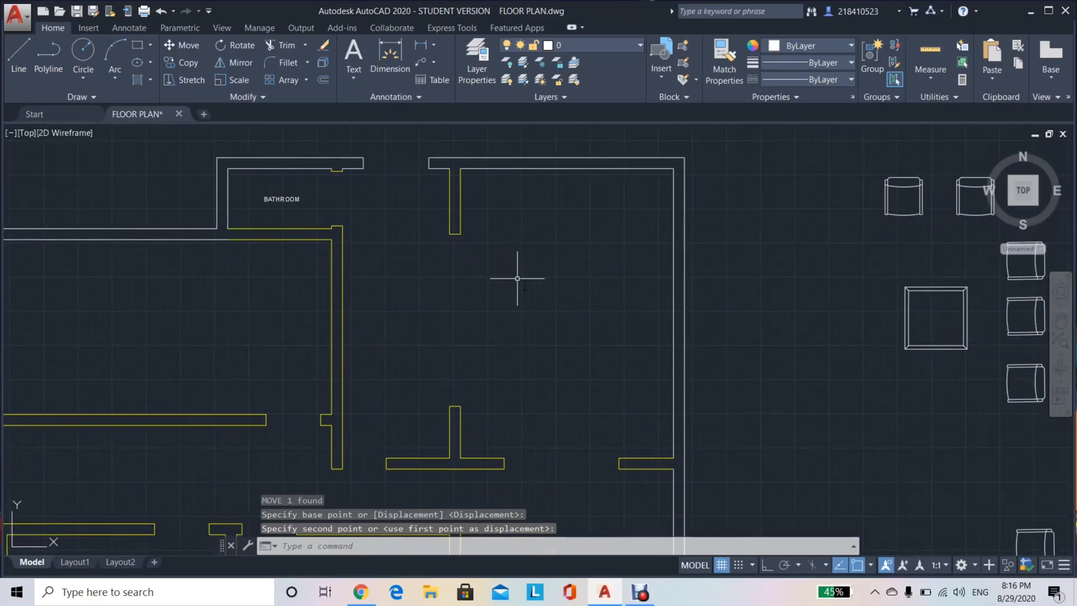
pyautogui.write('TEXT')
pyautogui.press('Return')
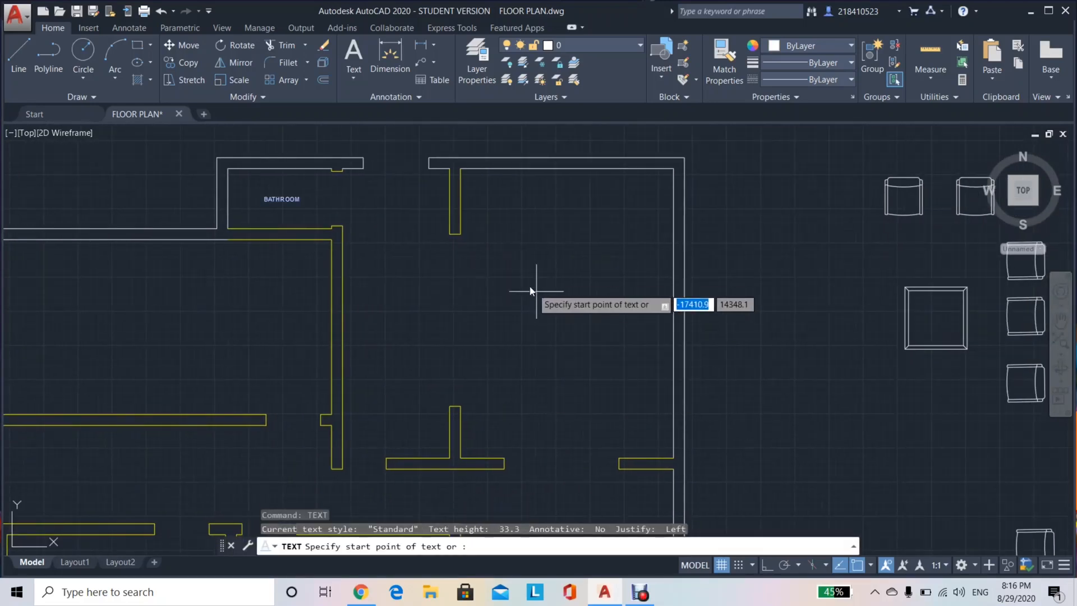
pyautogui.click(521, 275)
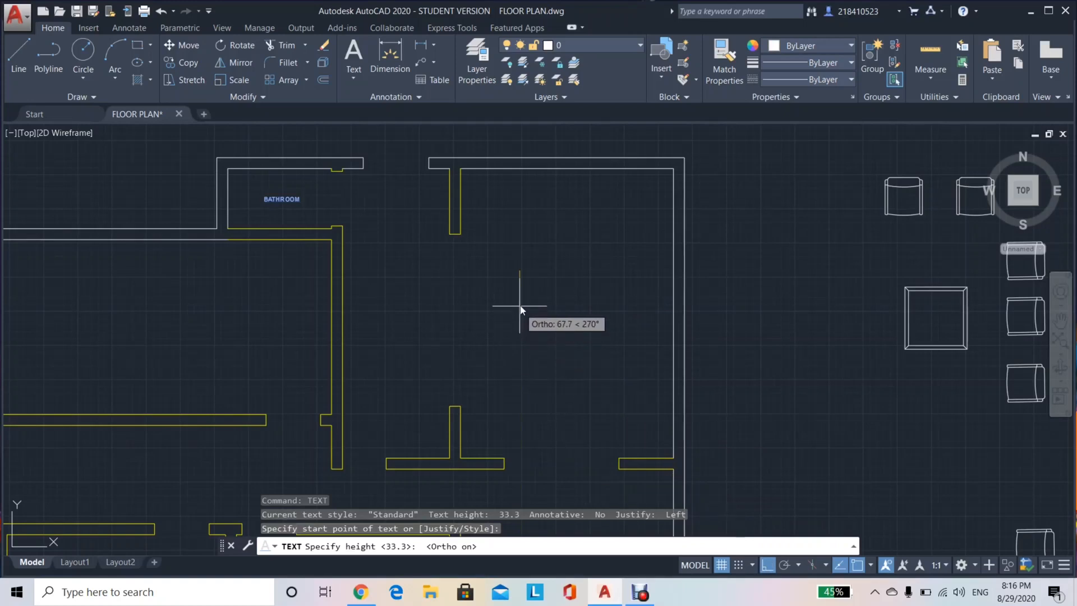
pyautogui.click(522, 320)
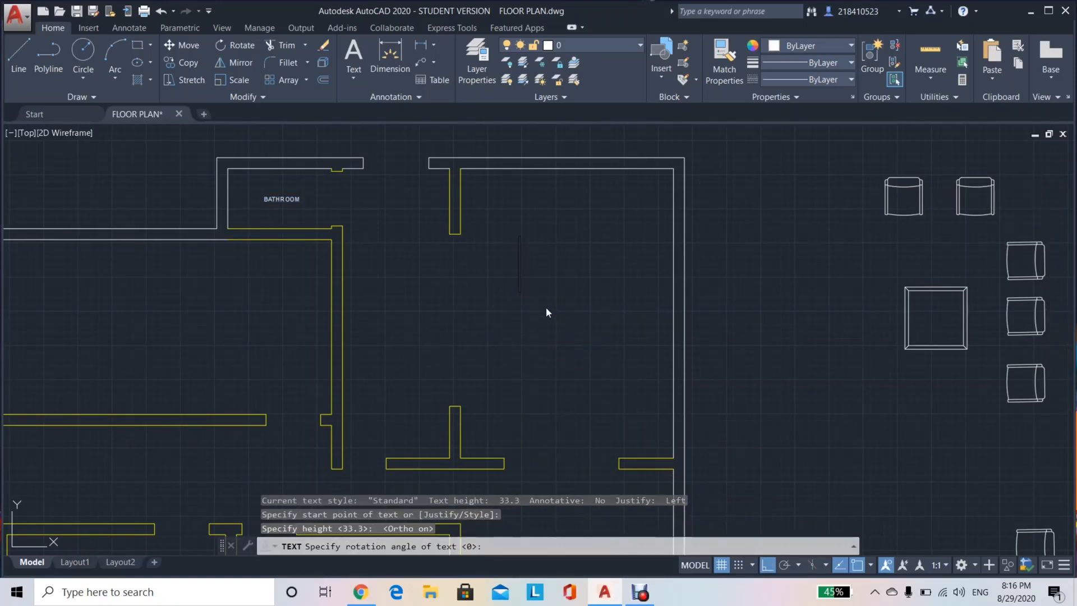
pyautogui.write('GUEST ROOM')
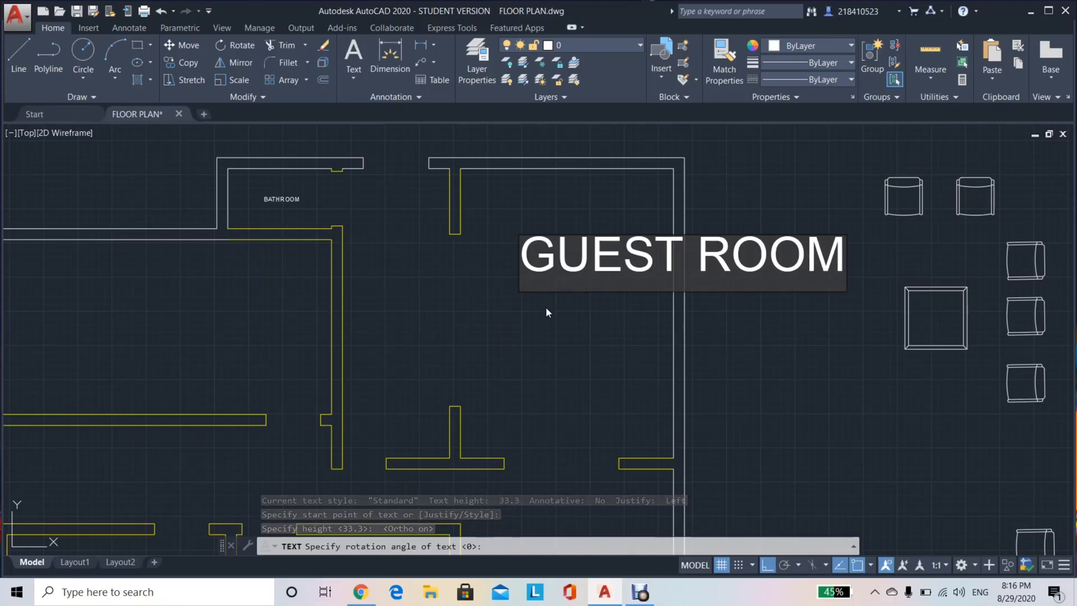
pyautogui.click(546, 308)
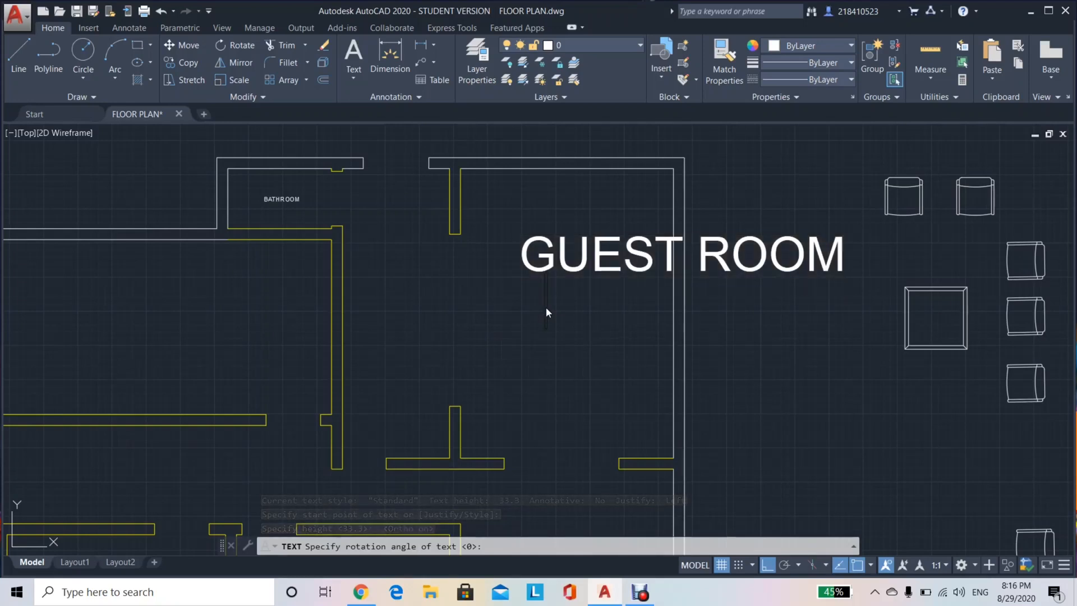
pyautogui.press('Return')
# Scale the GUEST ROOM label down to about a quarter of its size so it fits inside its room.
pyautogui.click(596, 247)
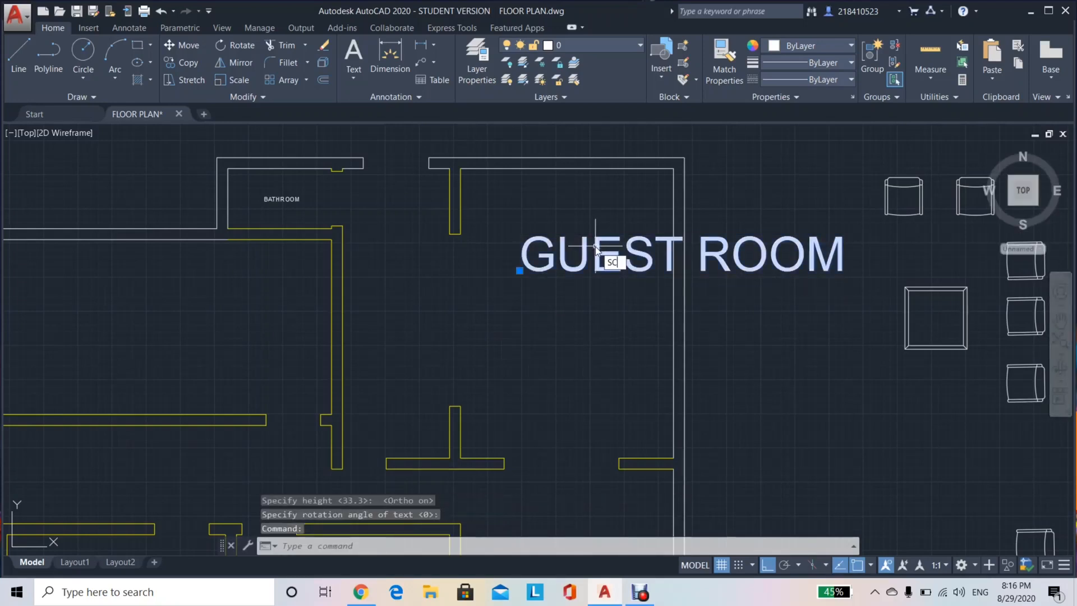
pyautogui.press('Return')
pyautogui.click(535, 270)
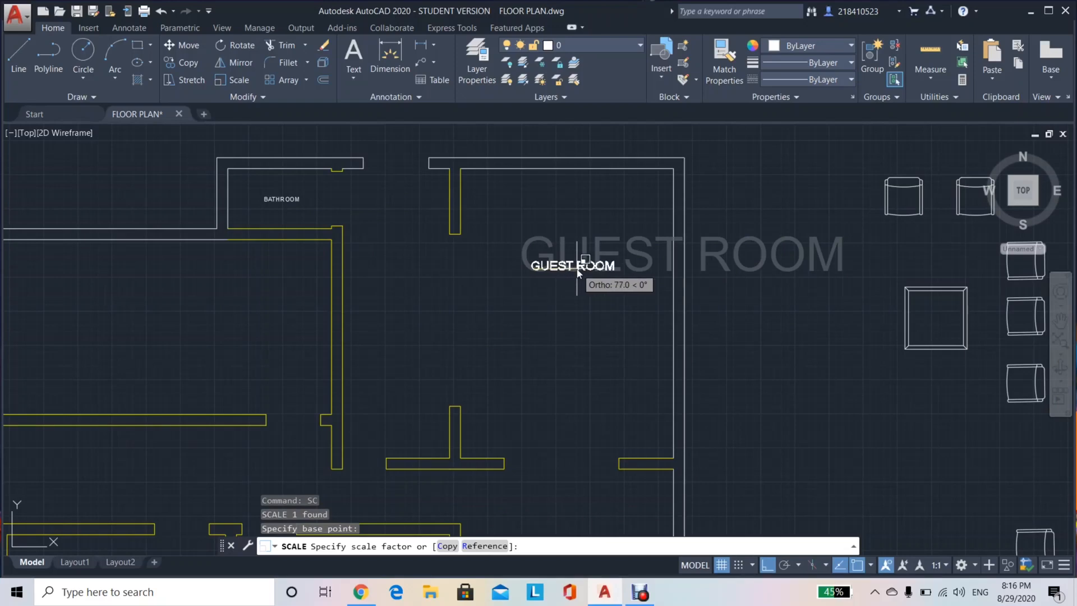
pyautogui.click(578, 272)
# Add the single-line text LIVING ROOM, about 32 units high, in the plan's lower-right room below the guest room.
pyautogui.moveTo(605, 438)
pyautogui.mouseDown(button='middle')
pyautogui.moveTo(549, 294)
pyautogui.moveTo(557, 224)
pyautogui.mouseUp(button='middle')
pyautogui.scroll(-3, 549, 320)
pyautogui.moveTo(548, 320); pyautogui.dragTo(534, 272, button='middle')
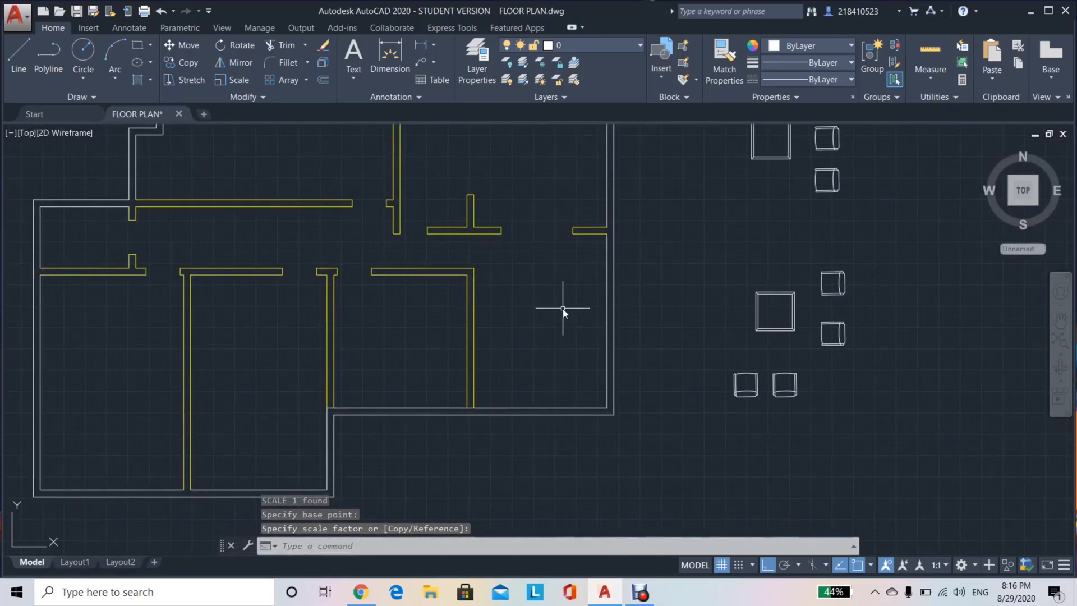
pyautogui.scroll(2, 548, 321)
pyautogui.write('TE')
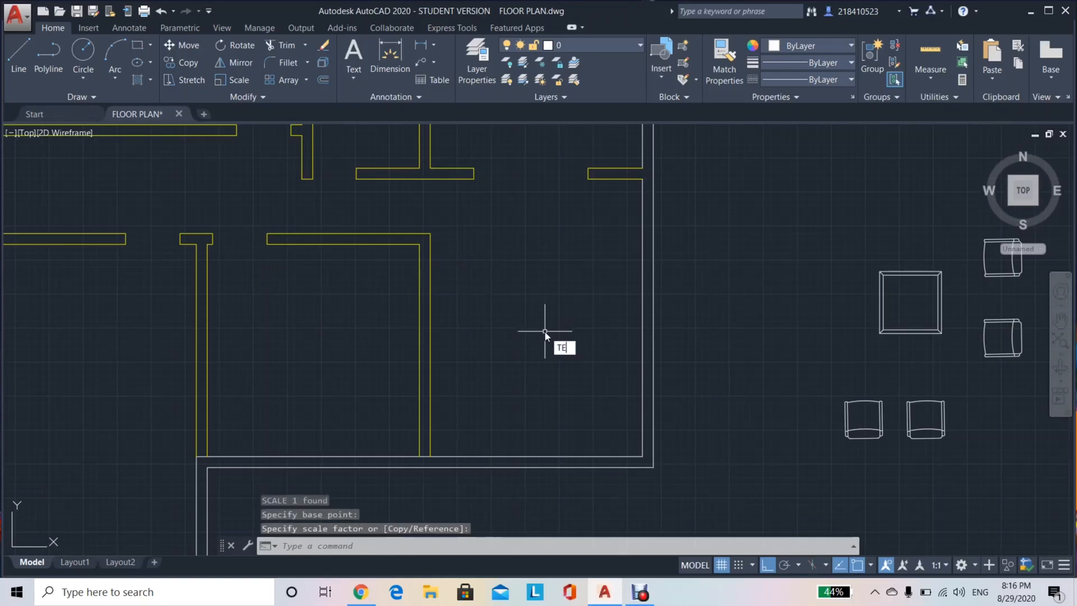
pyautogui.write('XT')
pyautogui.press('Return')
pyautogui.click(495, 296)
pyautogui.press('Return')
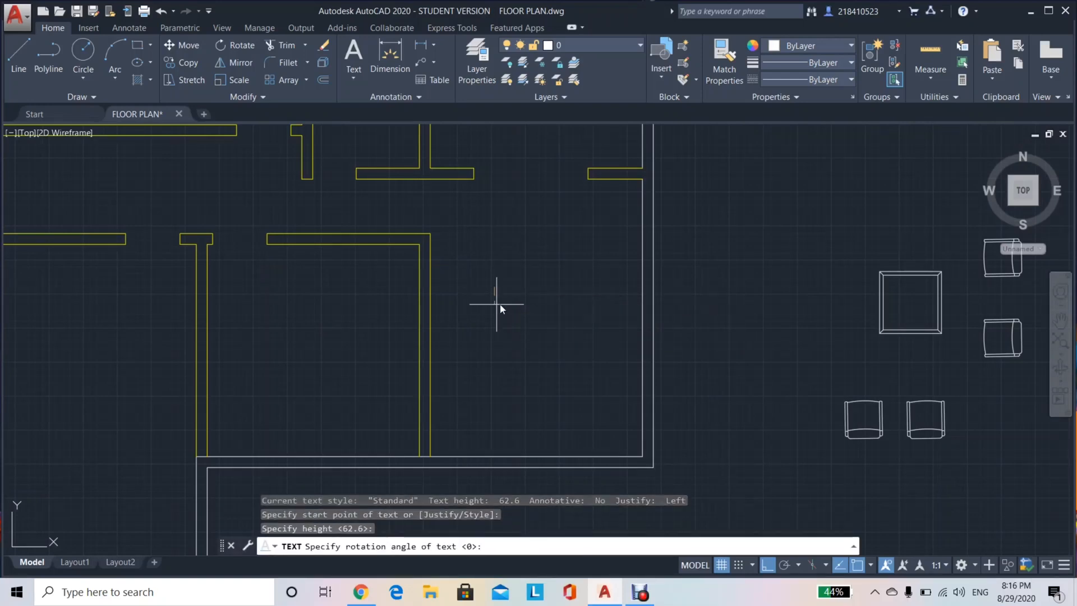
pyautogui.write('LIVI')
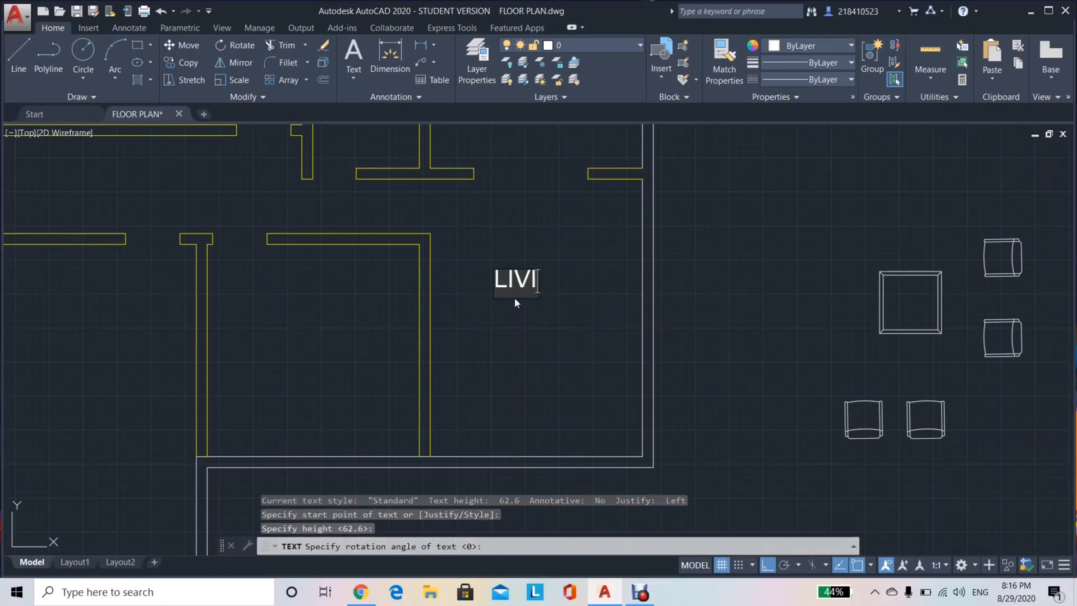
pyautogui.write('NG RROM')
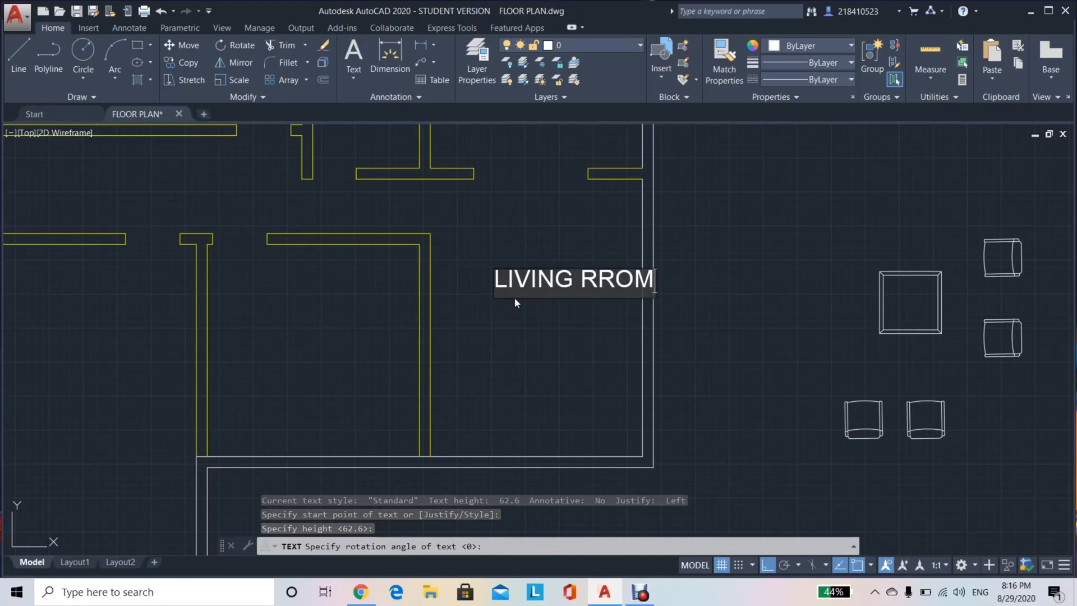
pyautogui.press('BackSpace')
pyautogui.press('BackSpace')
pyautogui.press('BackSpace')
pyautogui.press('BackSpace')
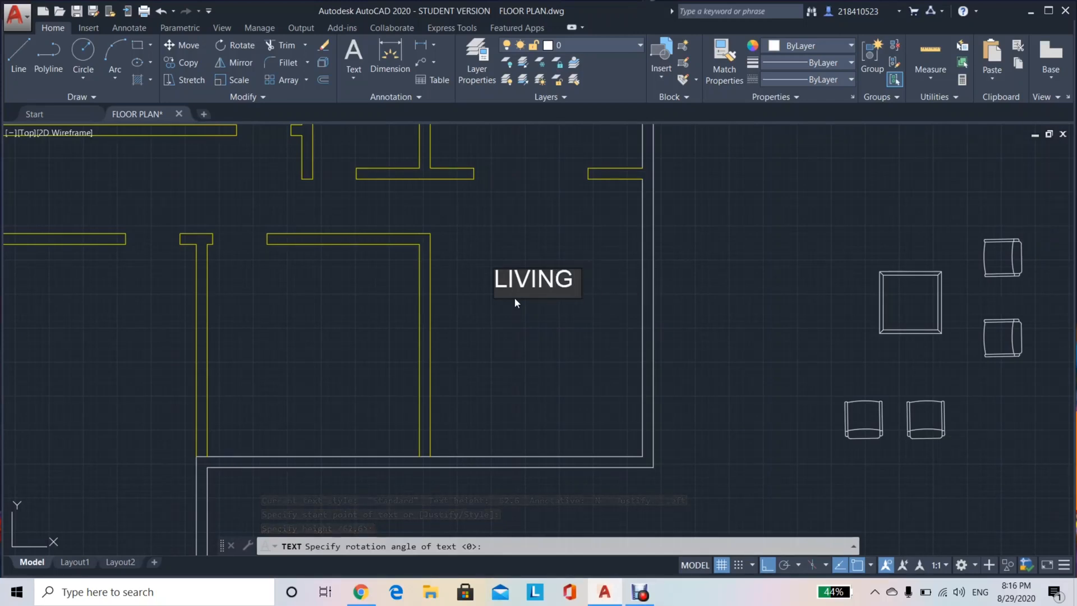
pyautogui.write('ROOM')
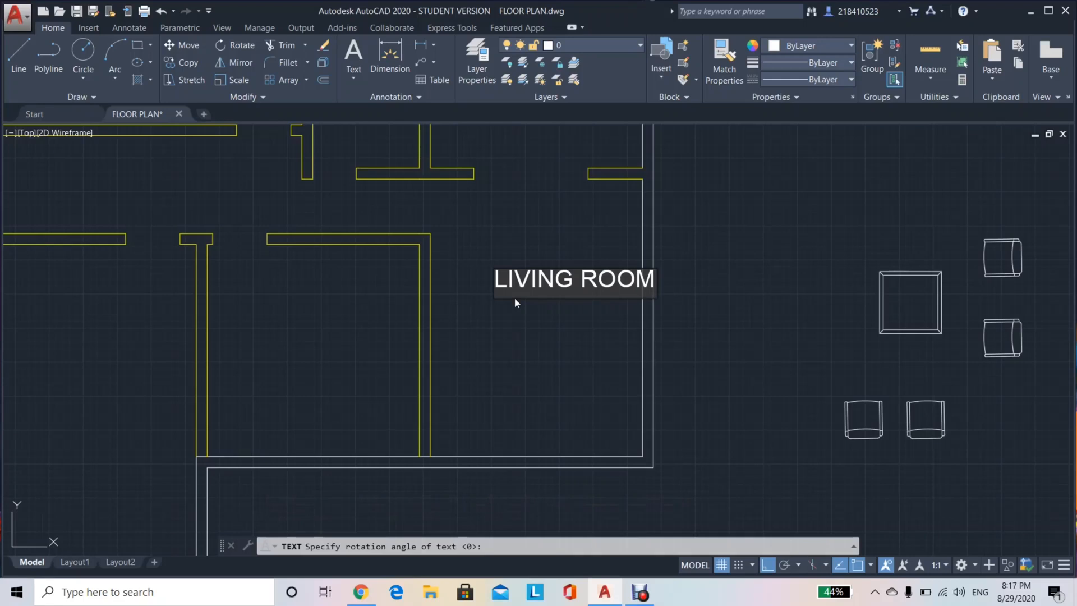
pyautogui.press('Return')
pyautogui.press('Return')
# Scale the LIVING ROOM label down to about two thirds of its size so it fits between the walls.
pyautogui.click(530, 280)
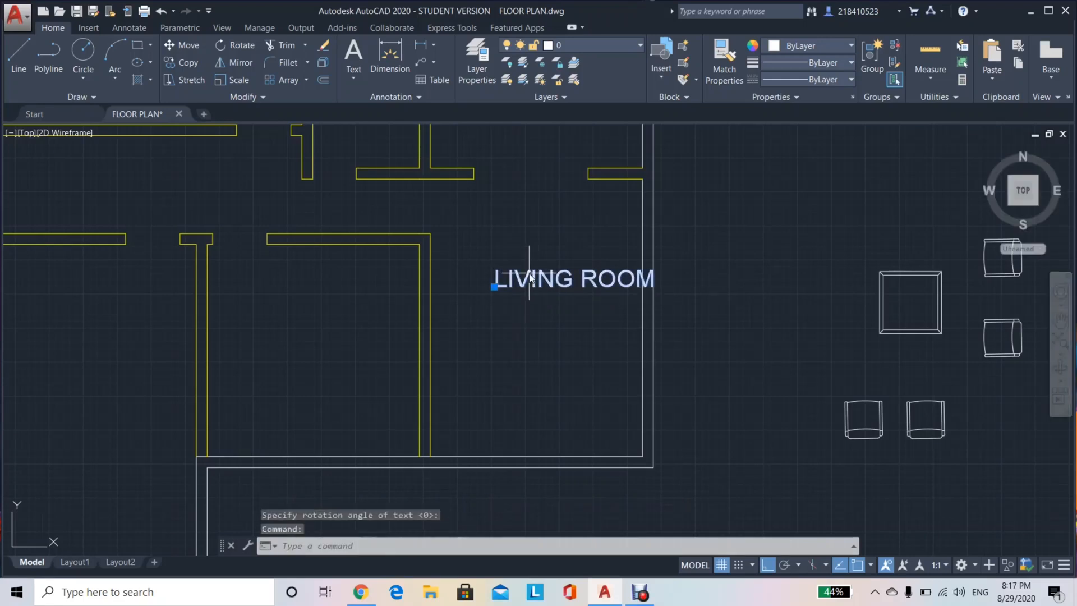
pyautogui.write('sc')
pyautogui.press('Return')
pyautogui.click(514, 277)
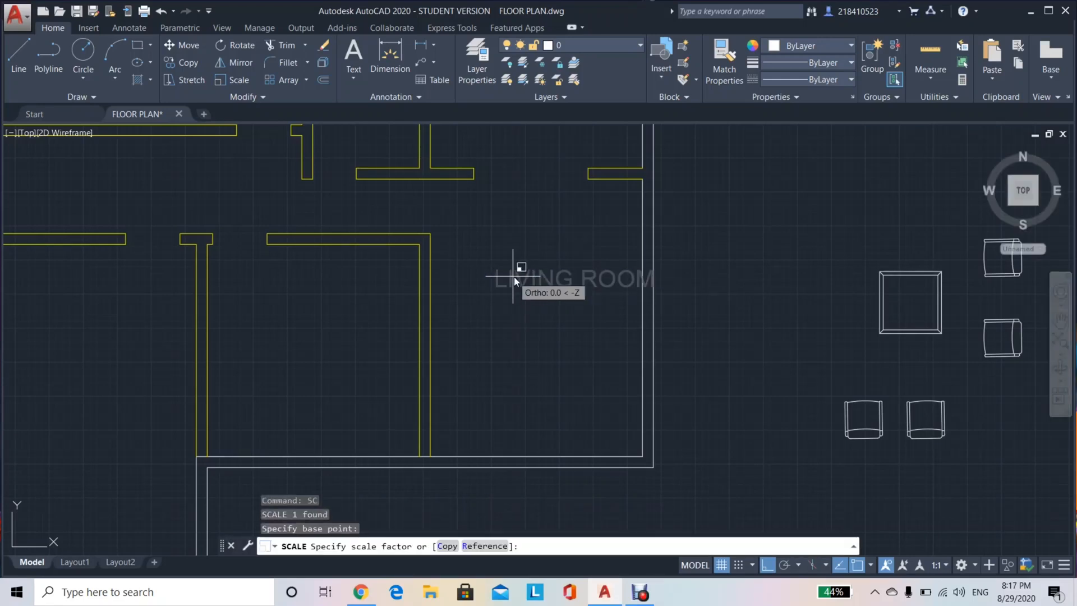
pyautogui.click(564, 292)
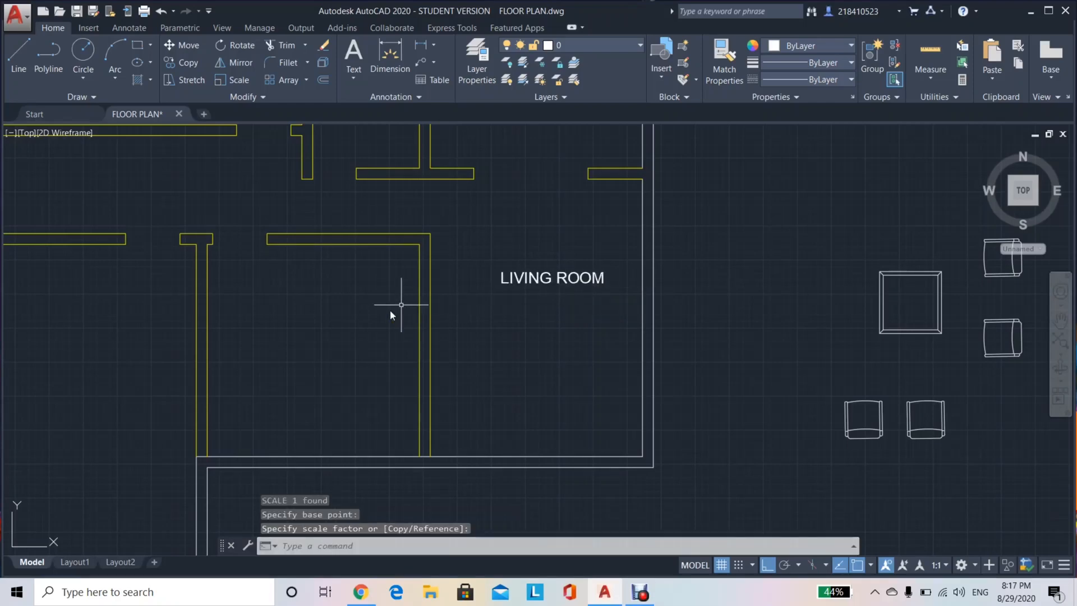
# Add the single-line text KITCHEN, about 38 units high, in the large room below and left of the bathroom.
pyautogui.scroll(-4, 389, 309)
pyautogui.moveTo(483, 337); pyautogui.dragTo(492, 336, button='middle')
pyautogui.scroll(4, 464, 225)
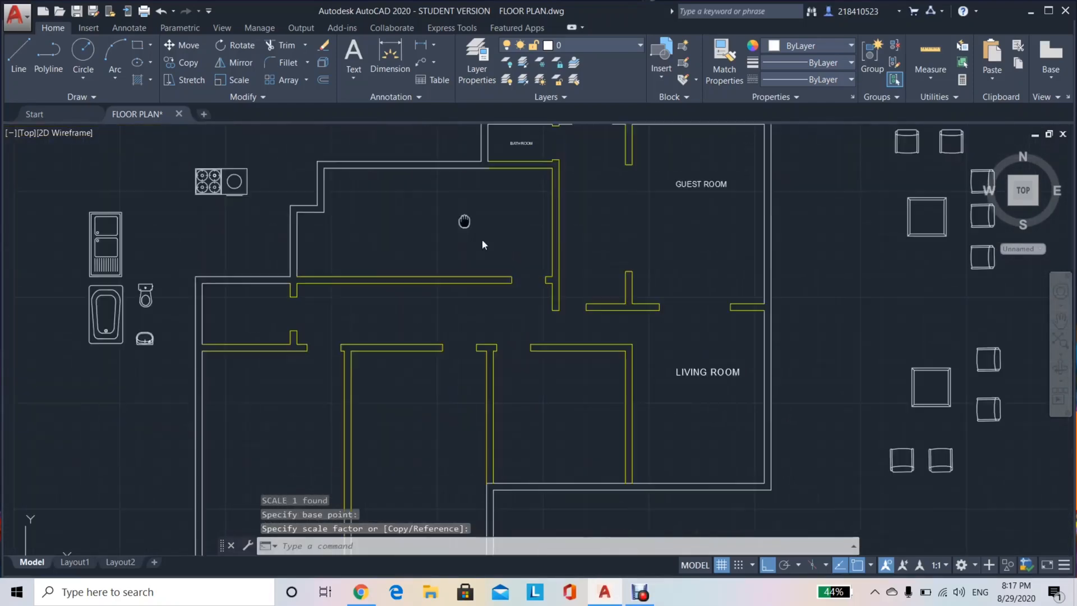
pyautogui.write('t')
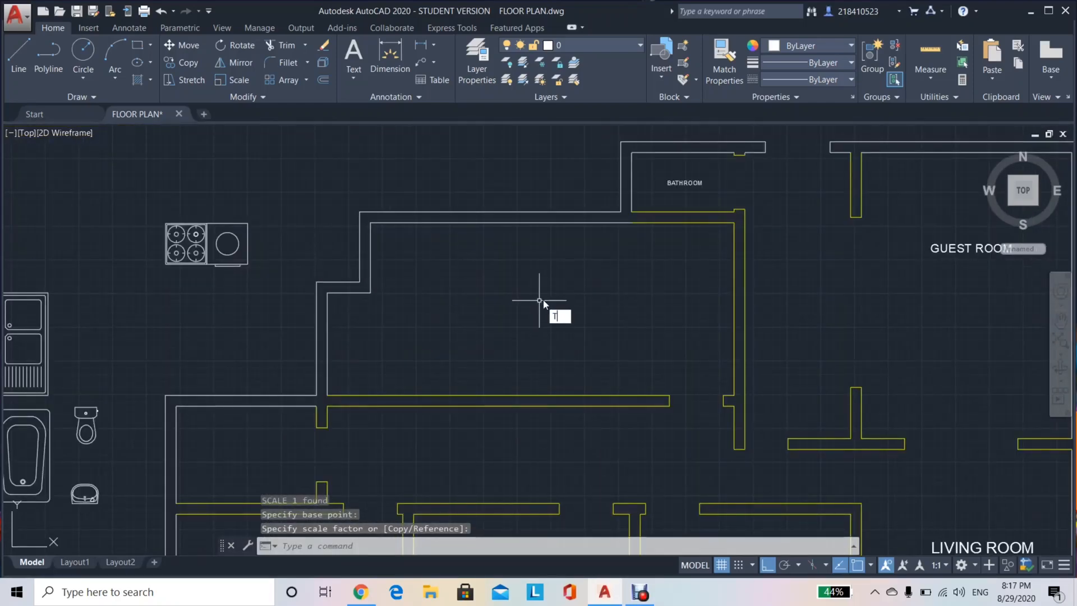
pyautogui.write('ext')
pyautogui.press('Return')
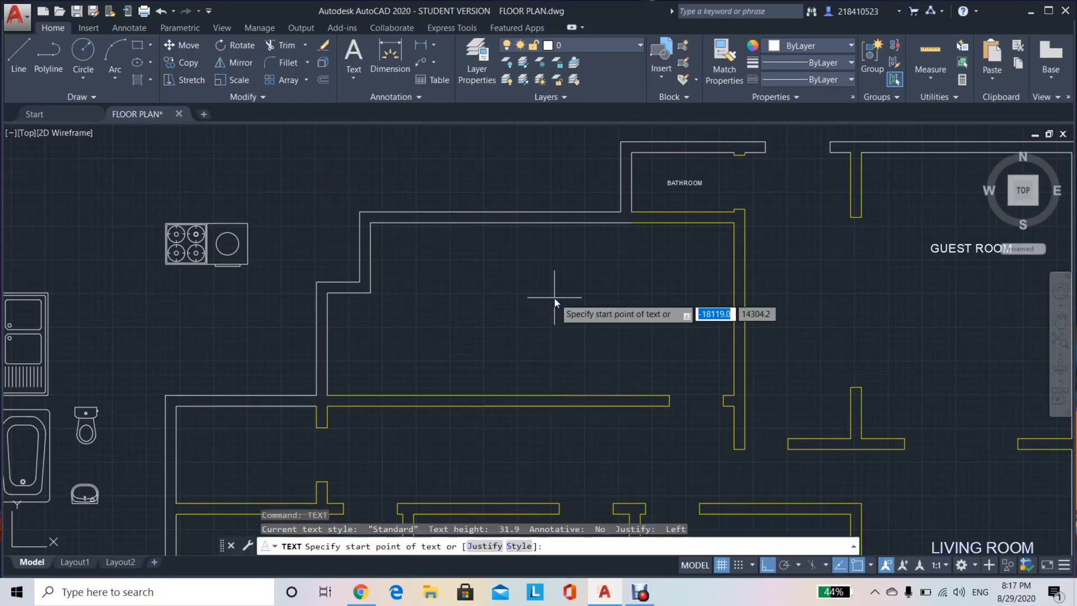
pyautogui.click(522, 297)
pyautogui.press('Return')
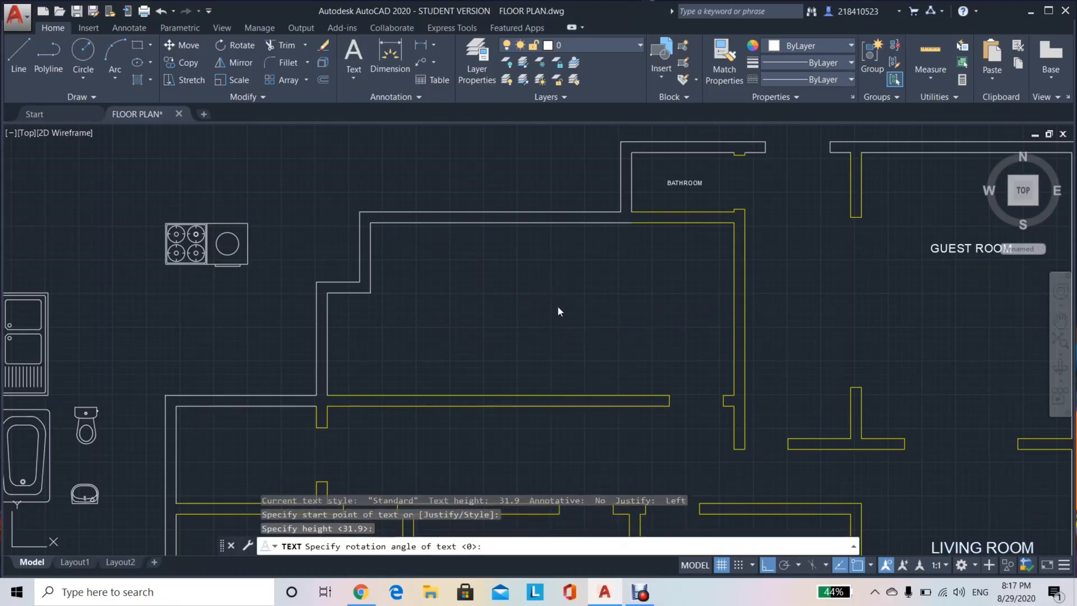
pyautogui.press('Return')
pyautogui.write('KITCHEN')
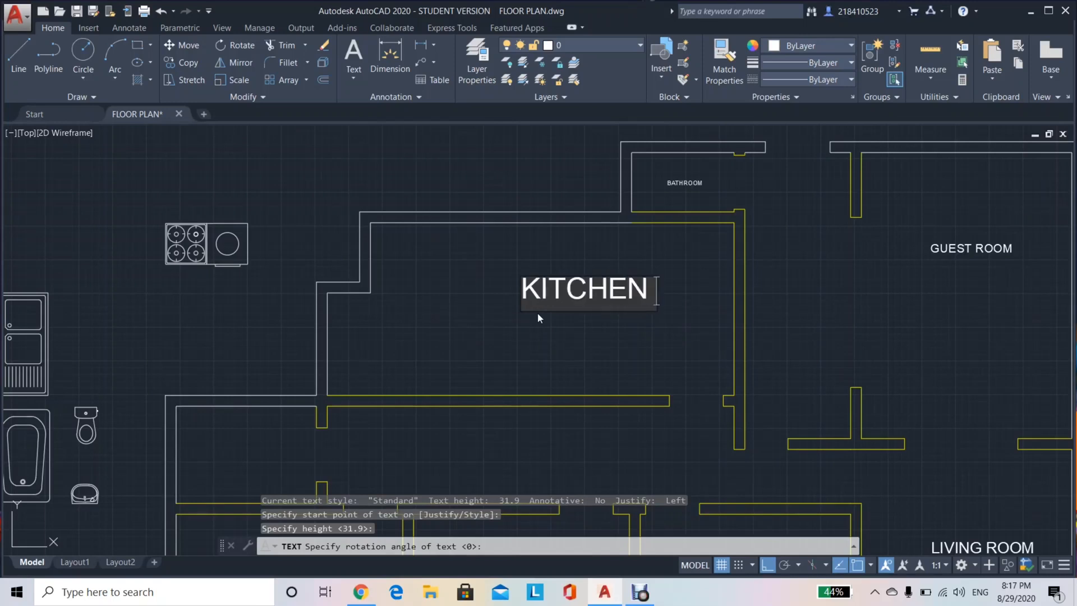
pyautogui.press('Return')
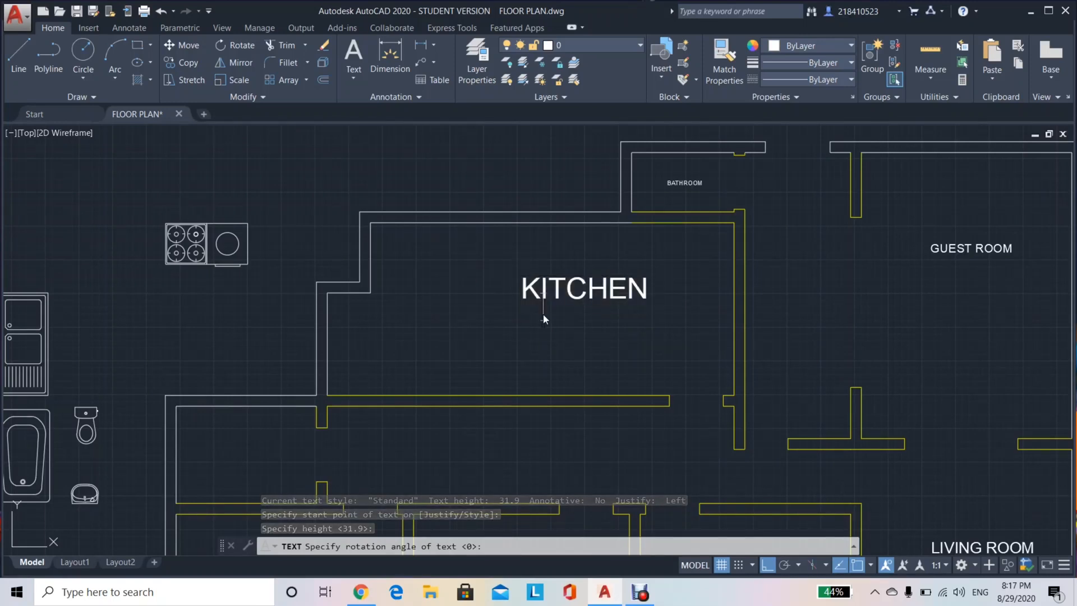
pyautogui.press('Return')
# Scale the KITCHEN label down to about half of its size.
pyautogui.click(551, 289)
pyautogui.click(533, 291)
pyautogui.write('sc')
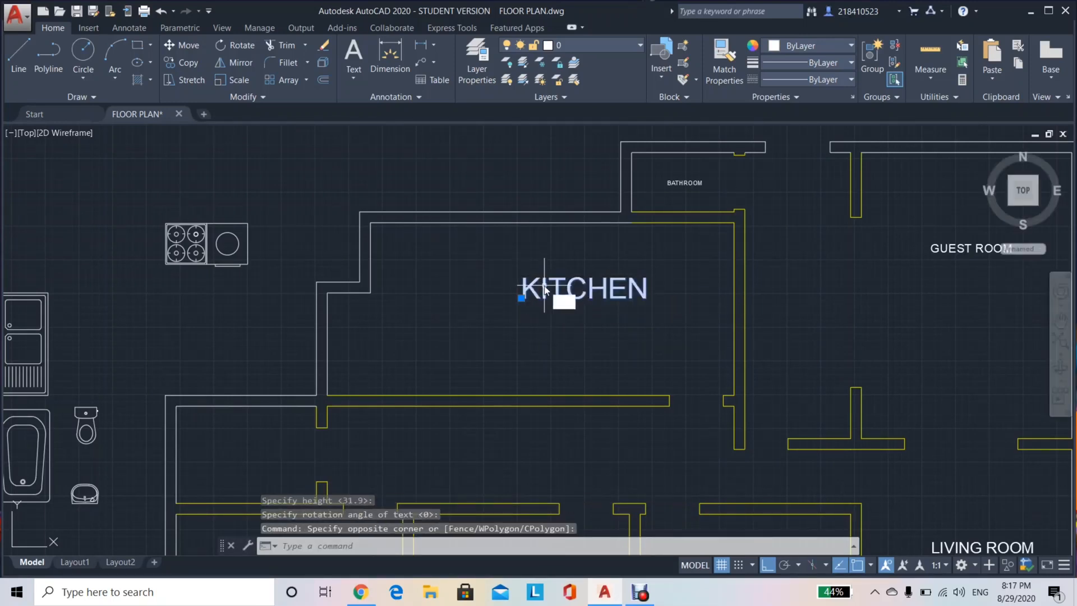
pyautogui.press('Return')
pyautogui.click(543, 287)
pyautogui.click(574, 287)
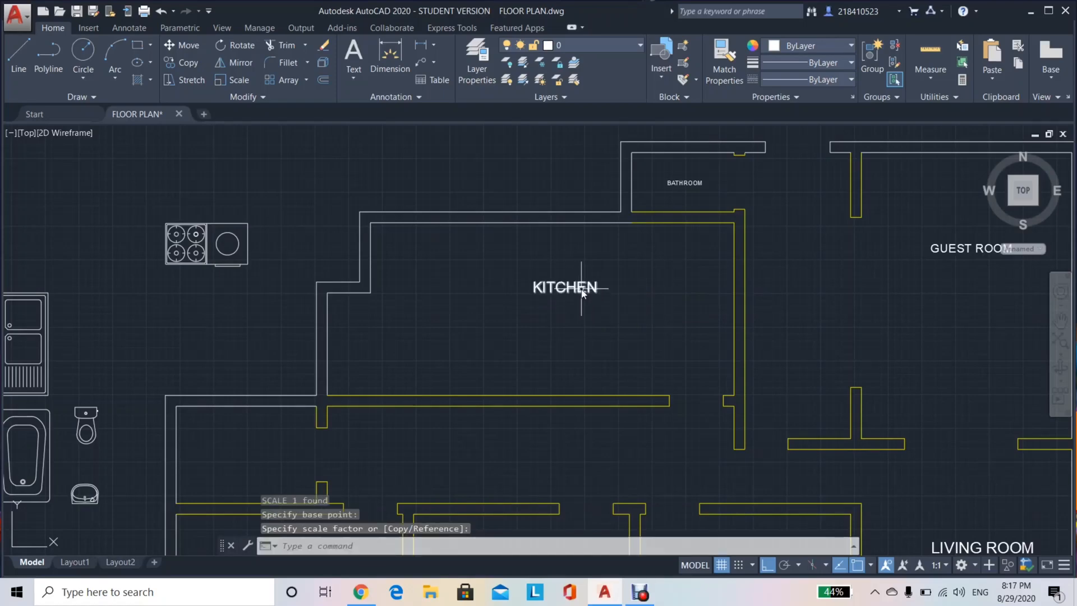
# Move the KITCHEN label straight down toward the middle of its room.
pyautogui.click(577, 288)
pyautogui.write('m')
pyautogui.press('Return')
pyautogui.click(583, 291)
pyautogui.click(586, 308)
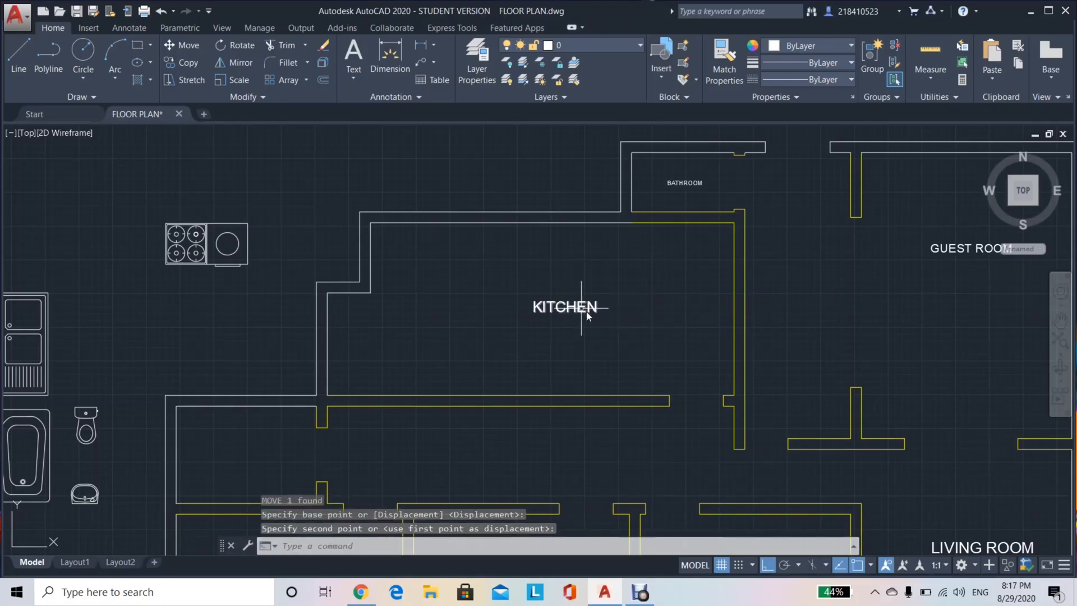
# Add the single-line text BATHROOM, about 33 units high, in the small room on the plan's left side.
pyautogui.scroll(-3, 555, 420)
pyautogui.scroll(4, 609, 417)
pyautogui.moveTo(534, 428); pyautogui.dragTo(519, 348, button='middle')
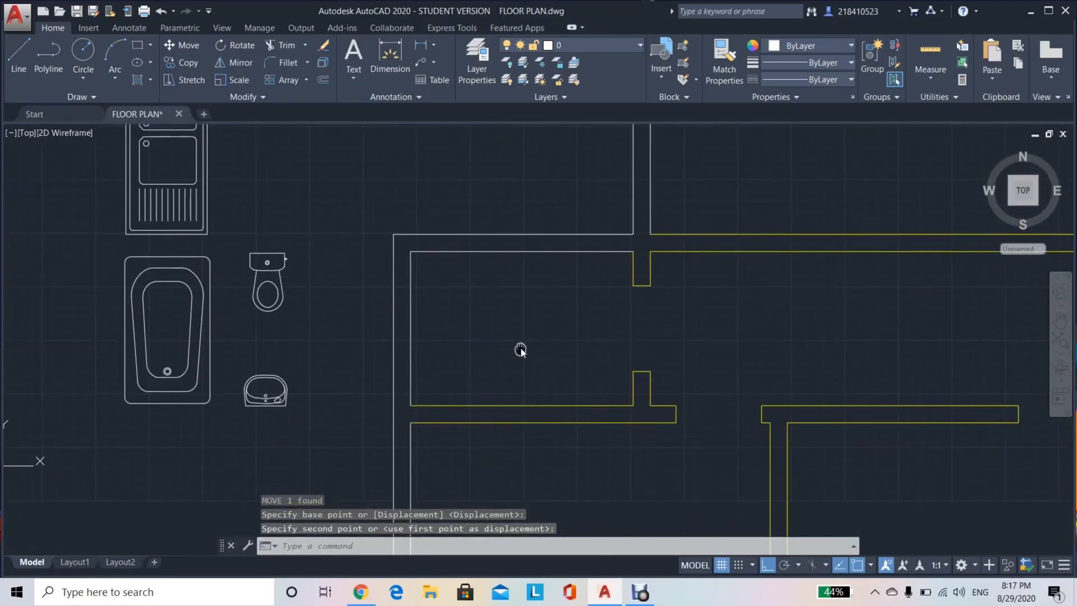
pyautogui.write('text')
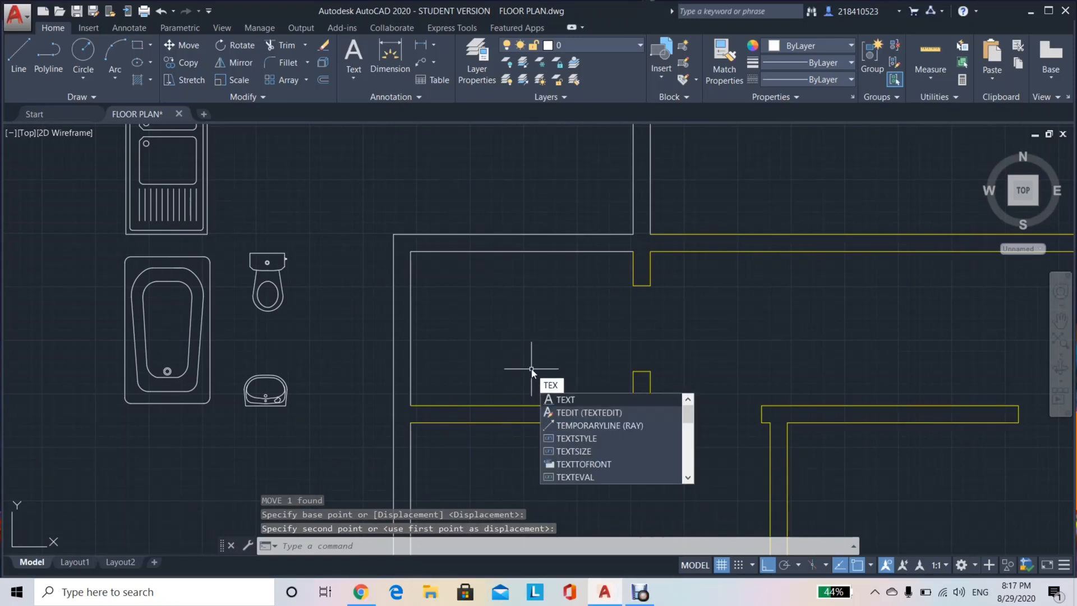
pyautogui.press('Return')
pyautogui.click(474, 324)
pyautogui.press('Return')
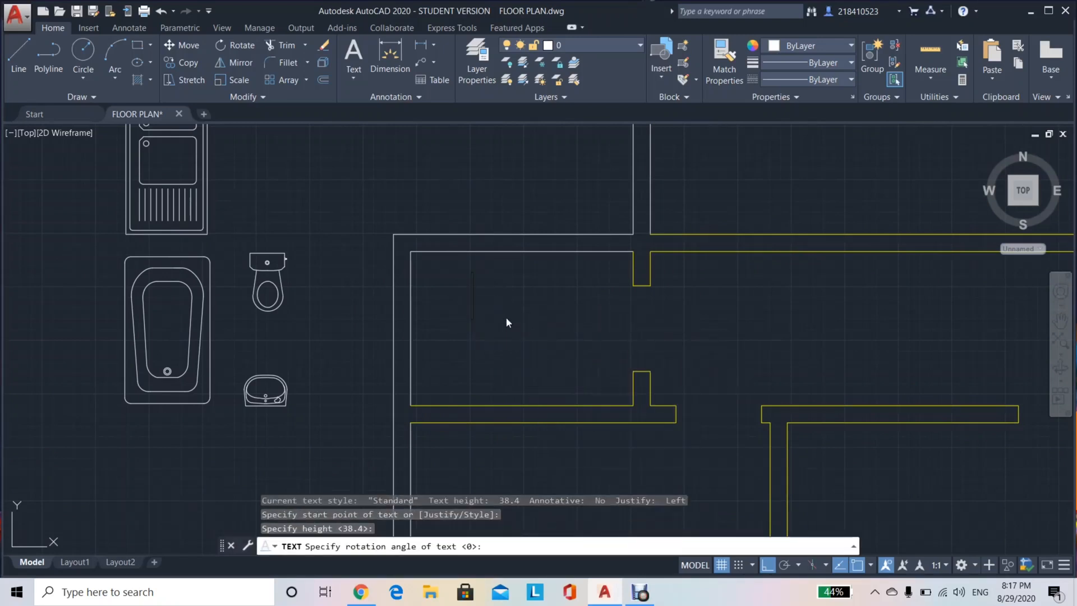
pyautogui.press('Return')
pyautogui.write('BATHROOM')
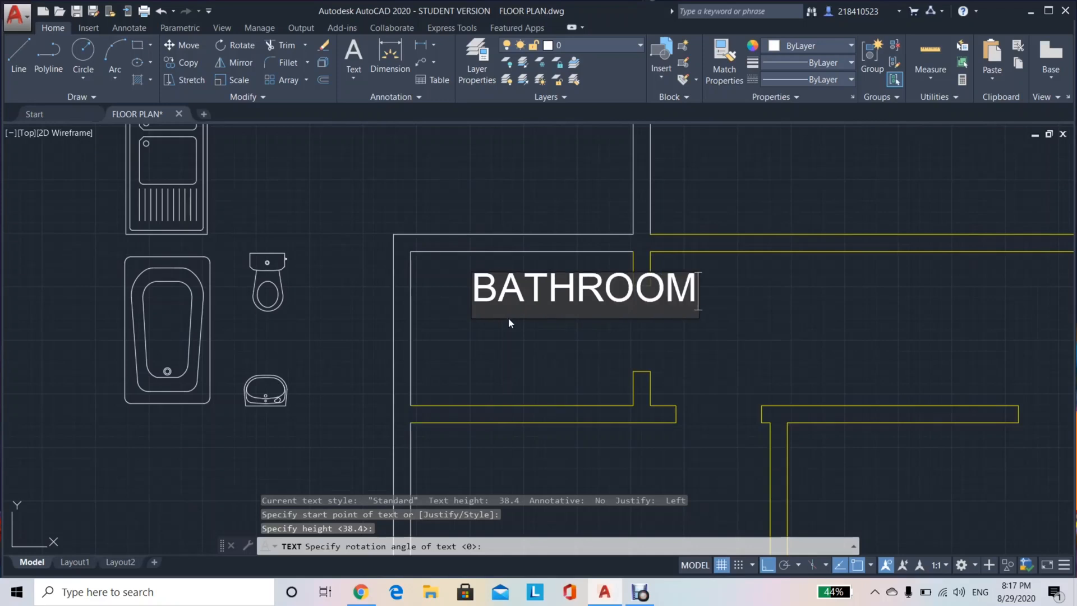
pyautogui.press('capslock')
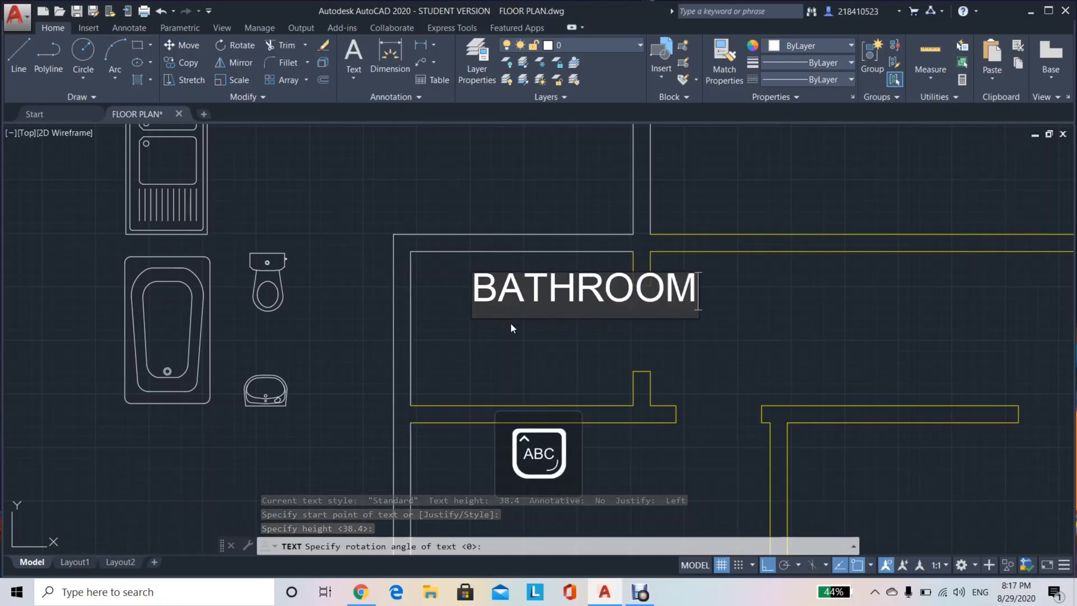
pyautogui.press('Return')
pyautogui.press('Return')
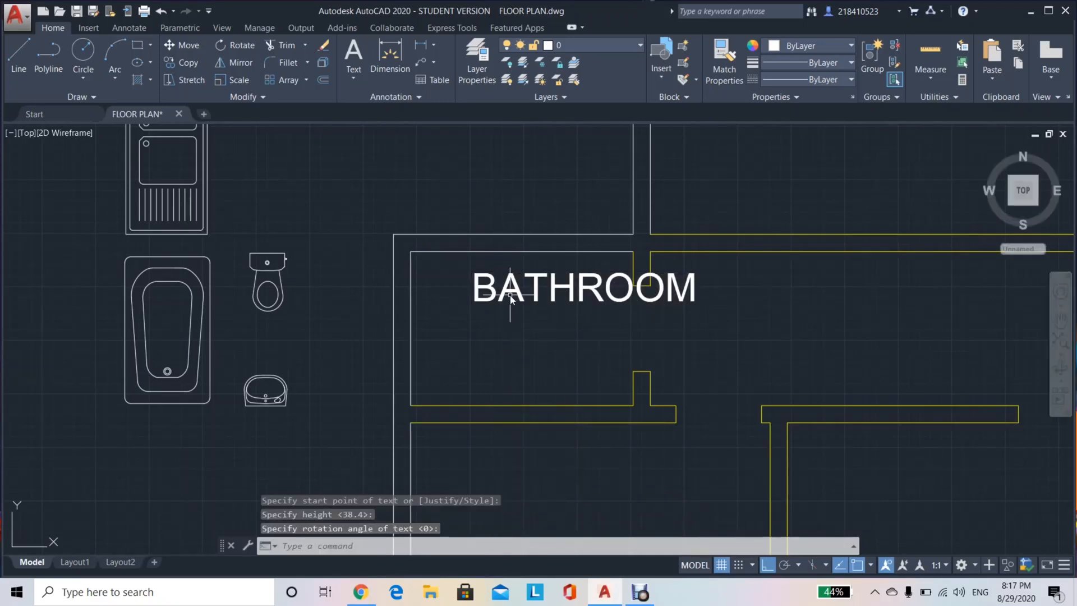
# Scale the new BATHROOM label down to about a third of its size so it fits inside the small left room.
pyautogui.click(508, 297)
pyautogui.write('sc')
pyautogui.press('Return')
pyautogui.click(492, 287)
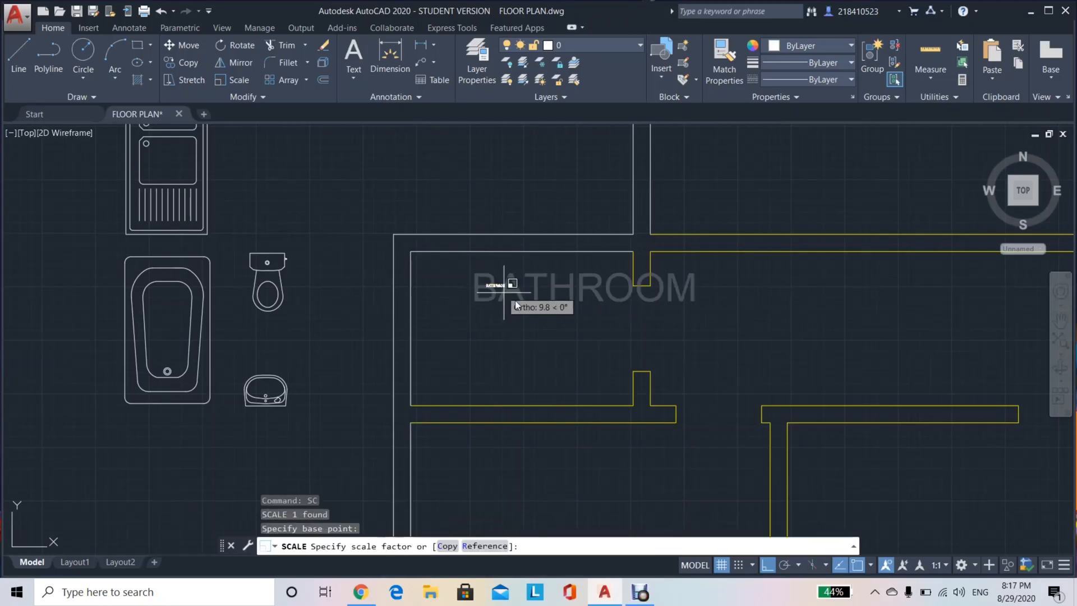
pyautogui.click(533, 306)
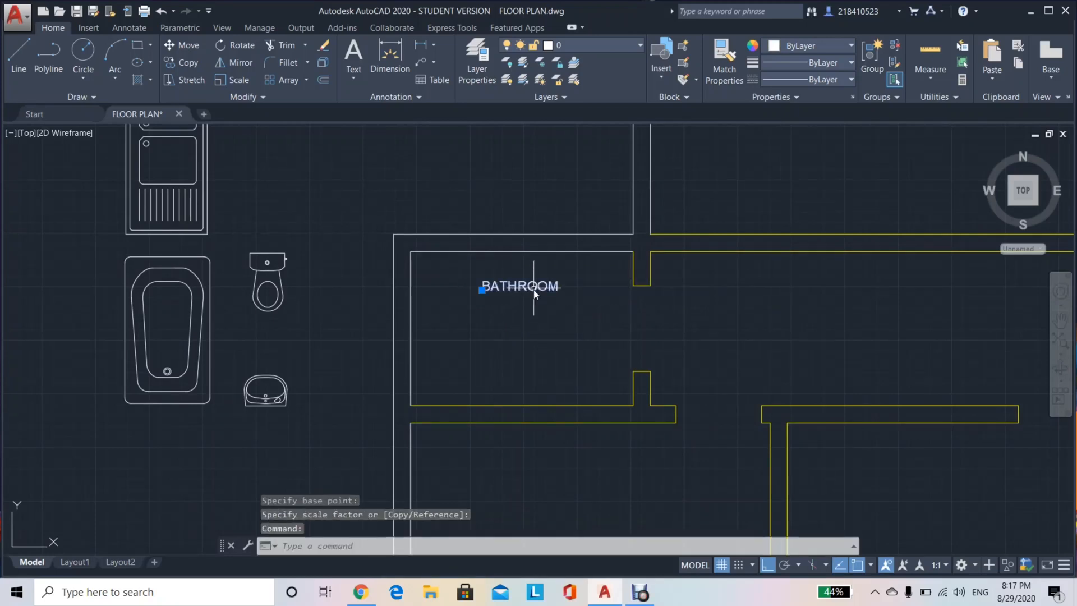
# Move the left room's BATHROOM label straight down toward the middle of the room.
pyautogui.press('m')
pyautogui.press('Return')
pyautogui.click(534, 292)
pyautogui.click(531, 328)
# Add the single-line text BED ROOM 1 in the room directly left of the living room.
pyautogui.scroll(-2, 707, 412)
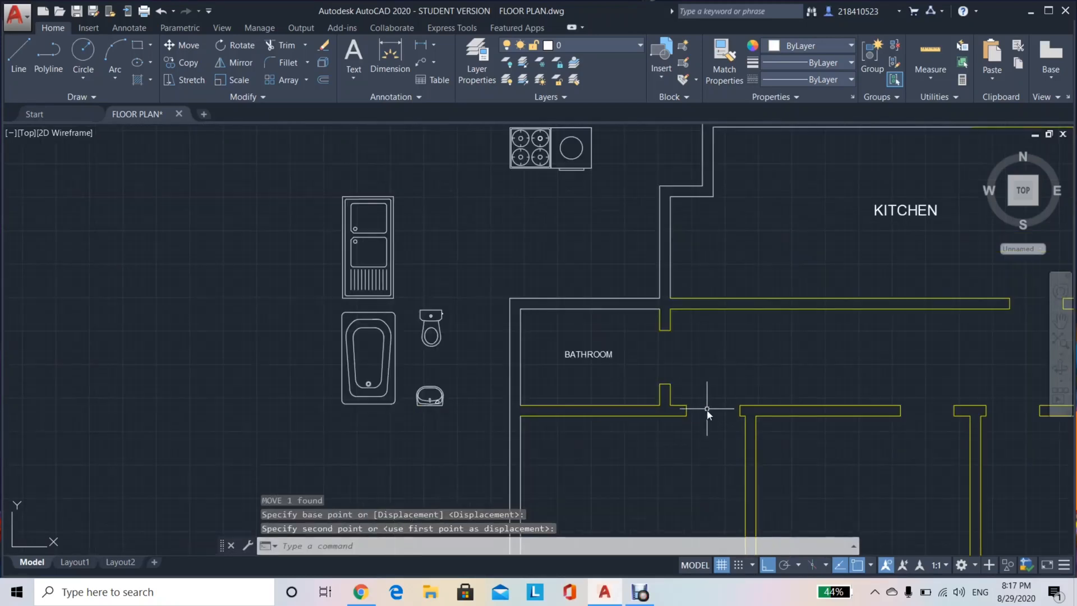
pyautogui.moveTo(707, 412); pyautogui.dragTo(530, 225, button='middle')
pyautogui.scroll(-2, 530, 225)
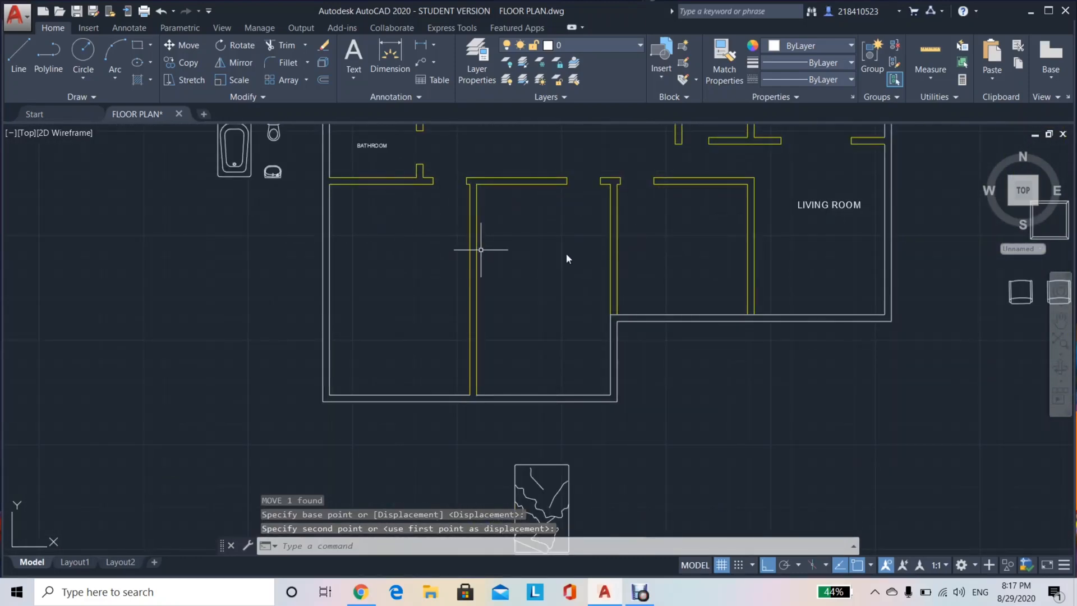
pyautogui.scroll(2, 667, 264)
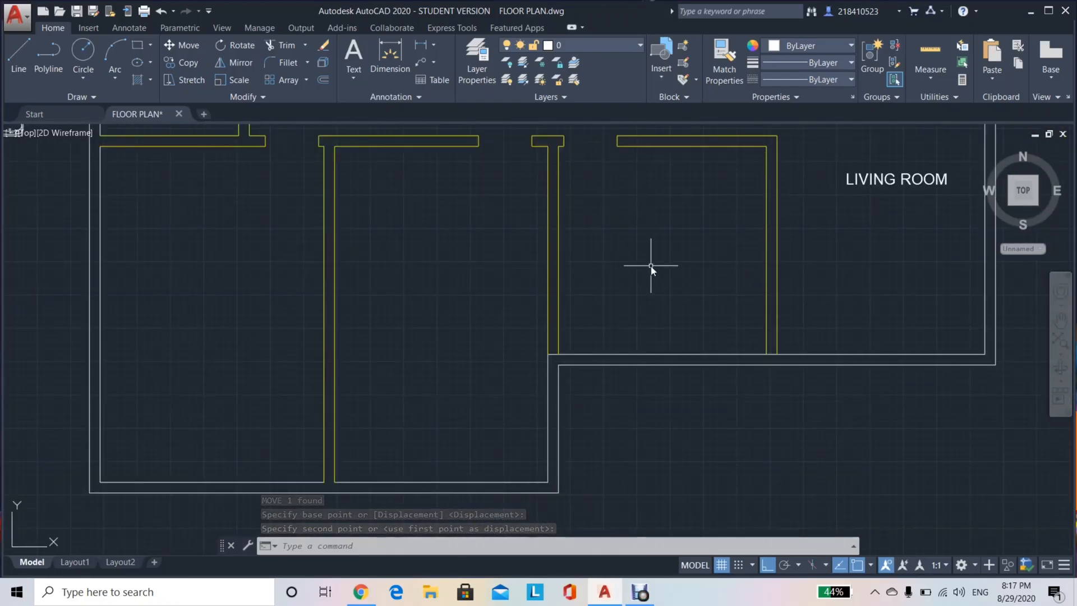
pyautogui.write('TEXT')
pyautogui.press('Return')
pyautogui.click(597, 221)
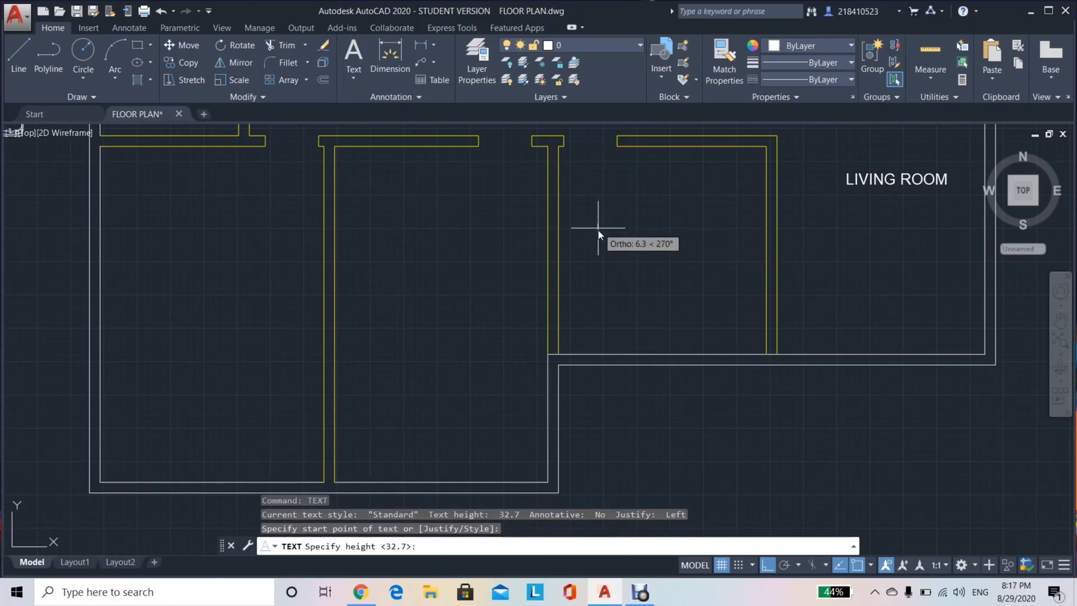
pyautogui.press('Return')
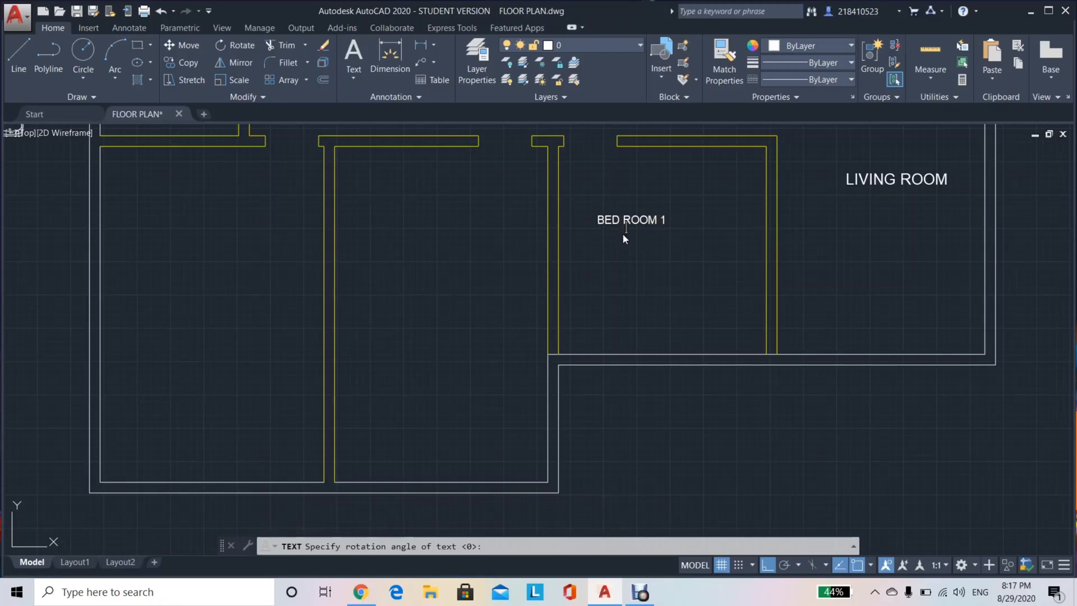
pyautogui.press('Return')
pyautogui.press('Return')
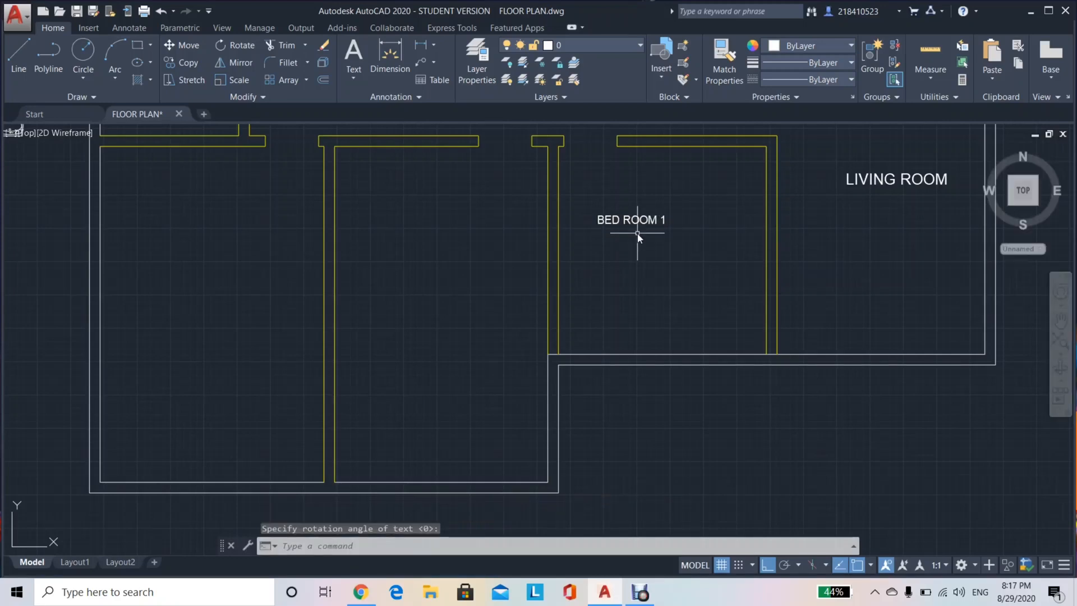
# Move the BED ROOM 1 label horizontally to the right so it is centred between the room's side walls.
pyautogui.click(634, 222)
pyautogui.write('m')
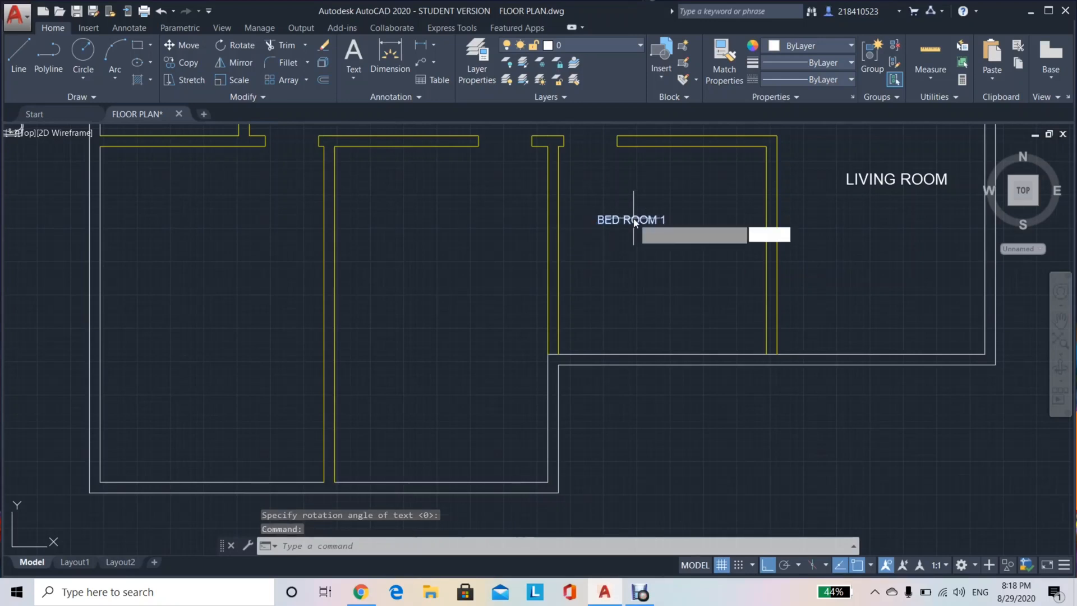
pyautogui.press('Return')
pyautogui.click(634, 222)
pyautogui.click(675, 224)
pyautogui.click(675, 224)
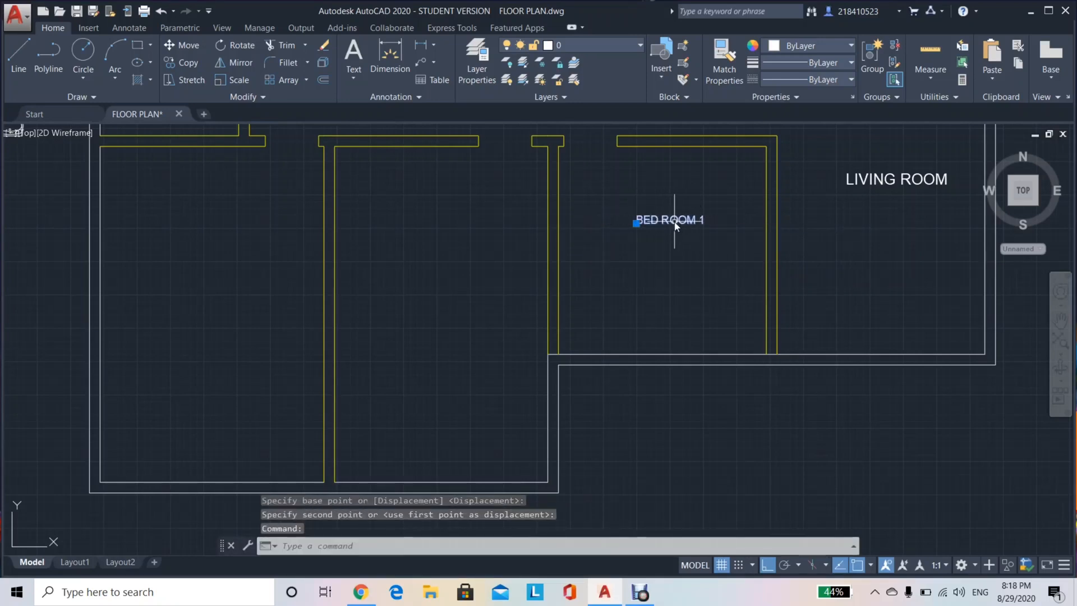
# Copy the BED ROOM 1 label horizontally into the two rooms to its left.
pyautogui.write('co')
pyautogui.press('Return')
pyautogui.click(677, 221)
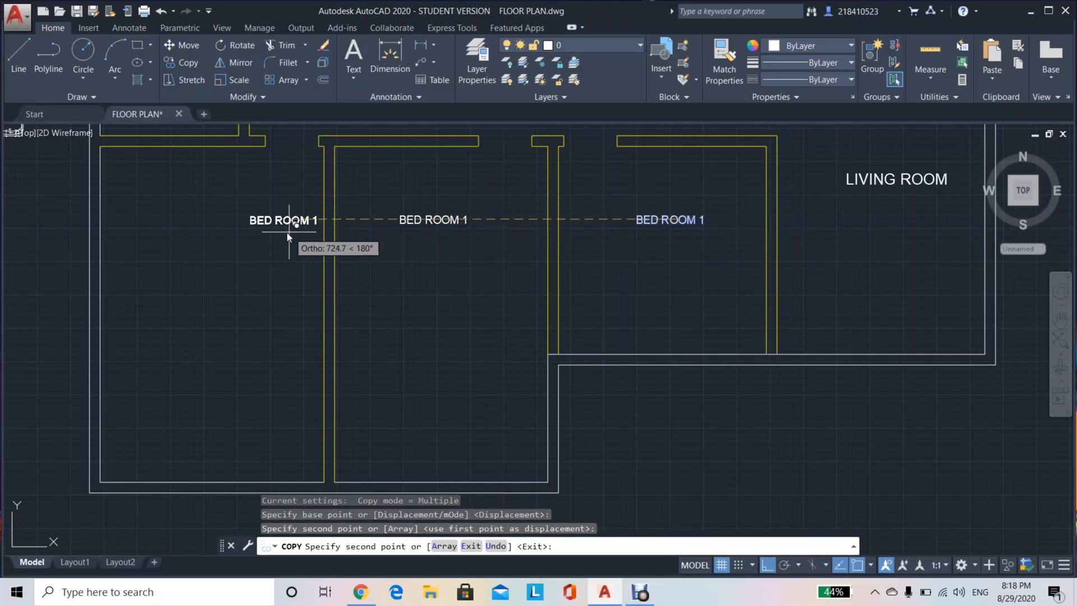
pyautogui.click(205, 236)
pyautogui.press('Escape')
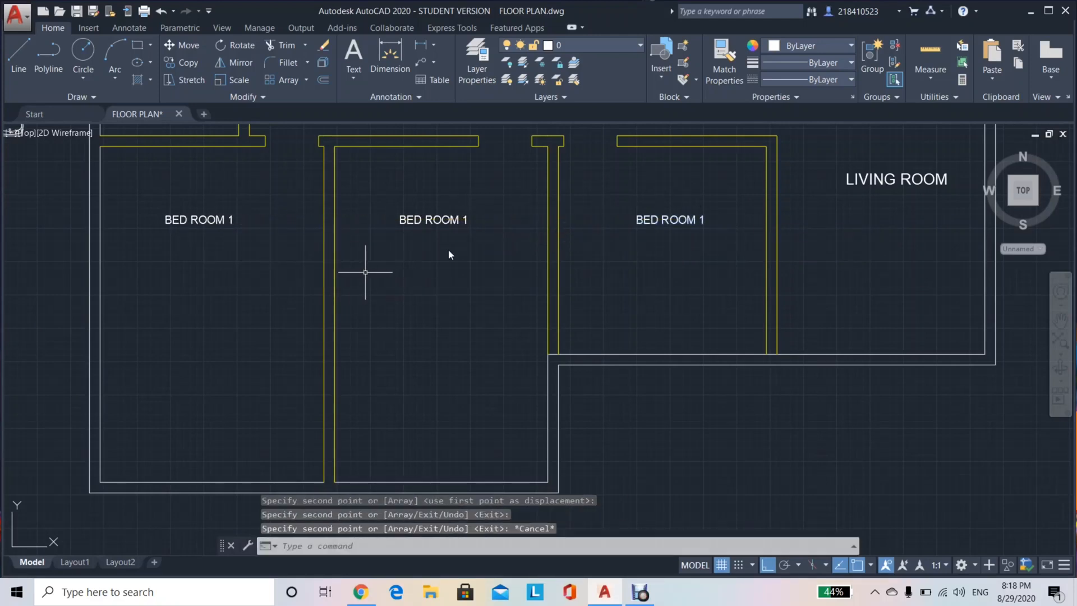
# Change the middle room's copied label to BED ROOM 2 and the leftmost room's label to BED ROOM 3.
pyautogui.doubleClick(466, 219)
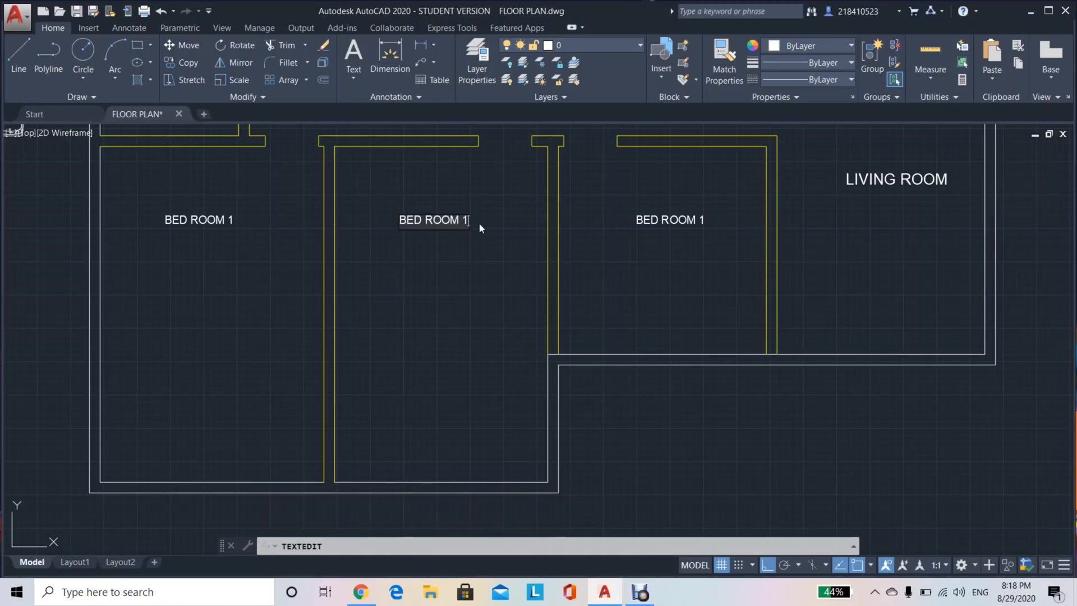
pyautogui.click(233, 220)
pyautogui.click(232, 220)
pyautogui.doubleClick(232, 219)
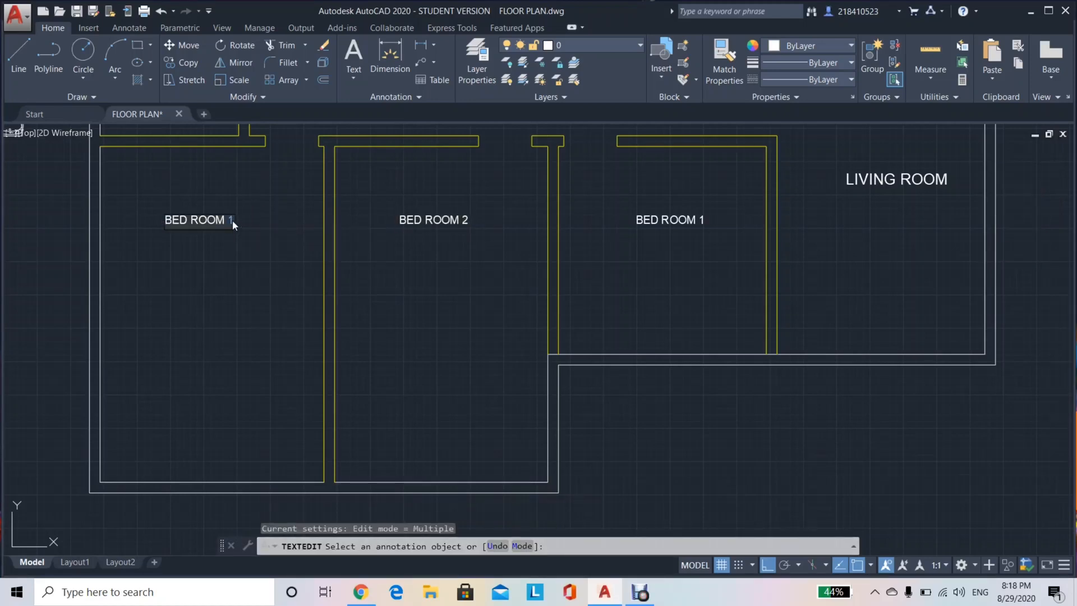
pyautogui.press('BackSpace')
pyautogui.write('3')
pyautogui.click(255, 265)
pyautogui.press('Escape')
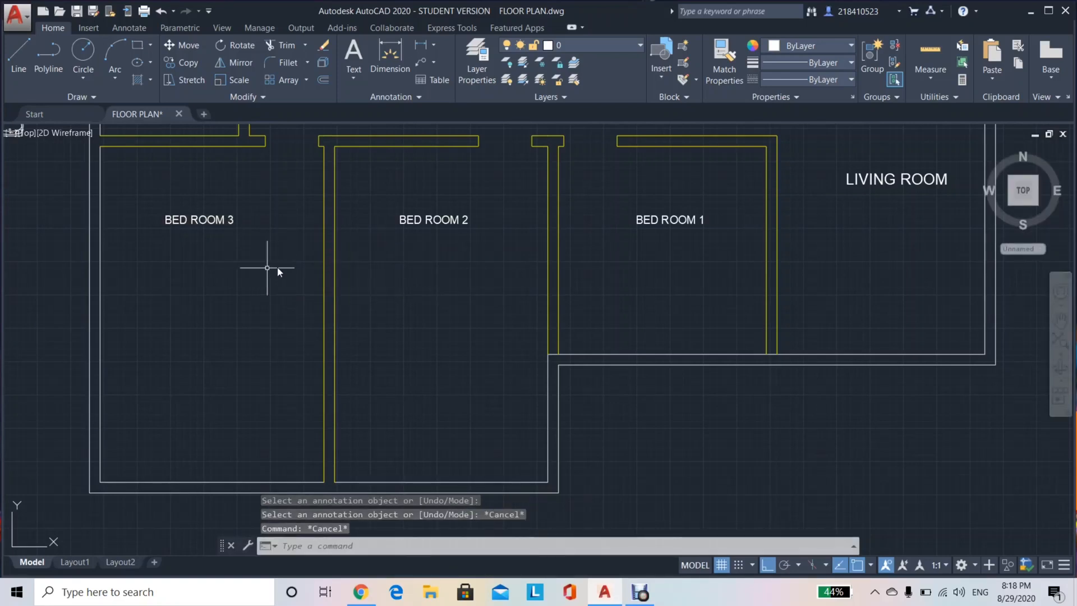
# Examine the room labels across the whole floor plan and the wall opening between the upper bathroom and the guest room.
pyautogui.scroll(-3, 440, 301)
pyautogui.moveTo(466, 325); pyautogui.dragTo(503, 377, button='middle')
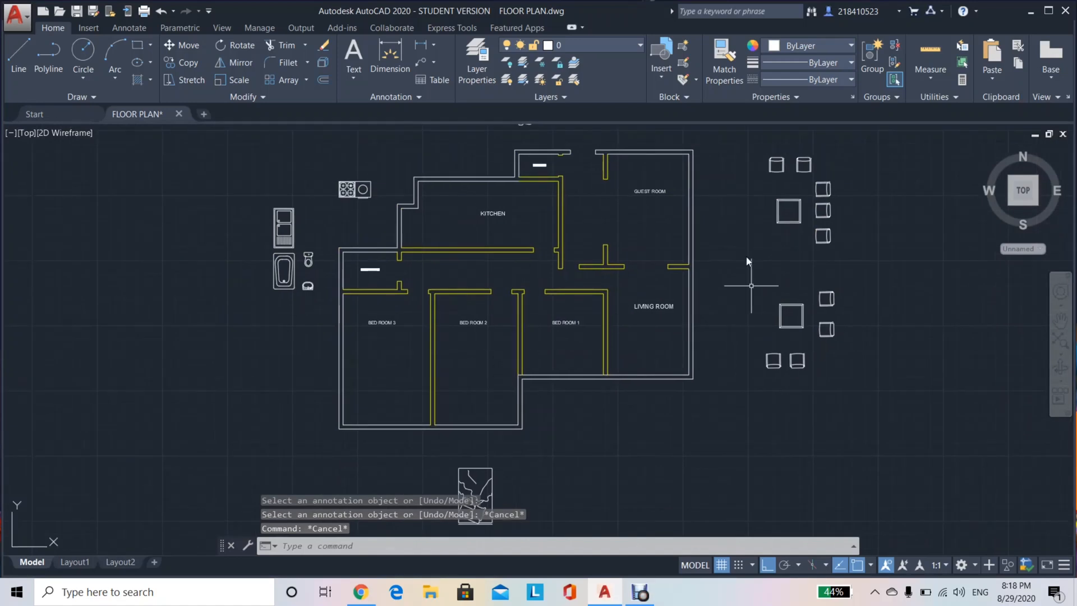
pyautogui.scroll(2, 476, 214)
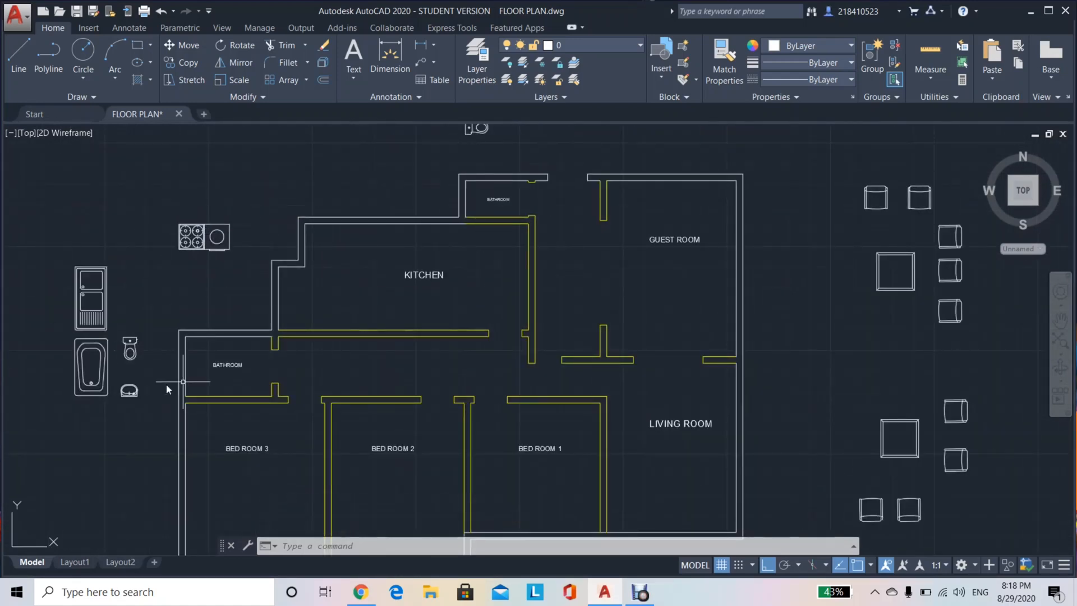
pyautogui.scroll(-2, 385, 413)
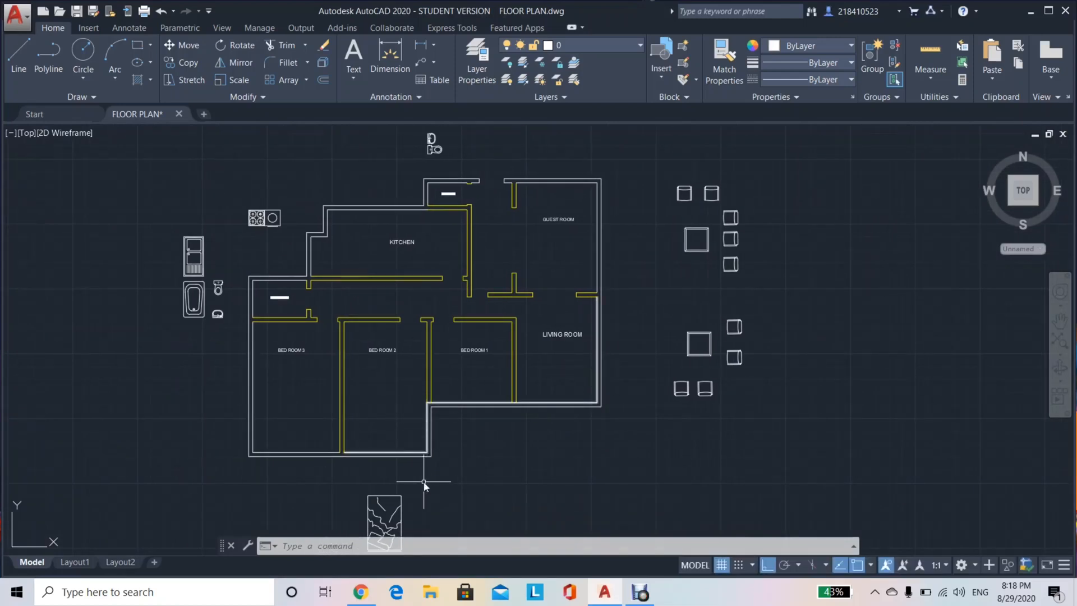
pyautogui.scroll(3, 482, 184)
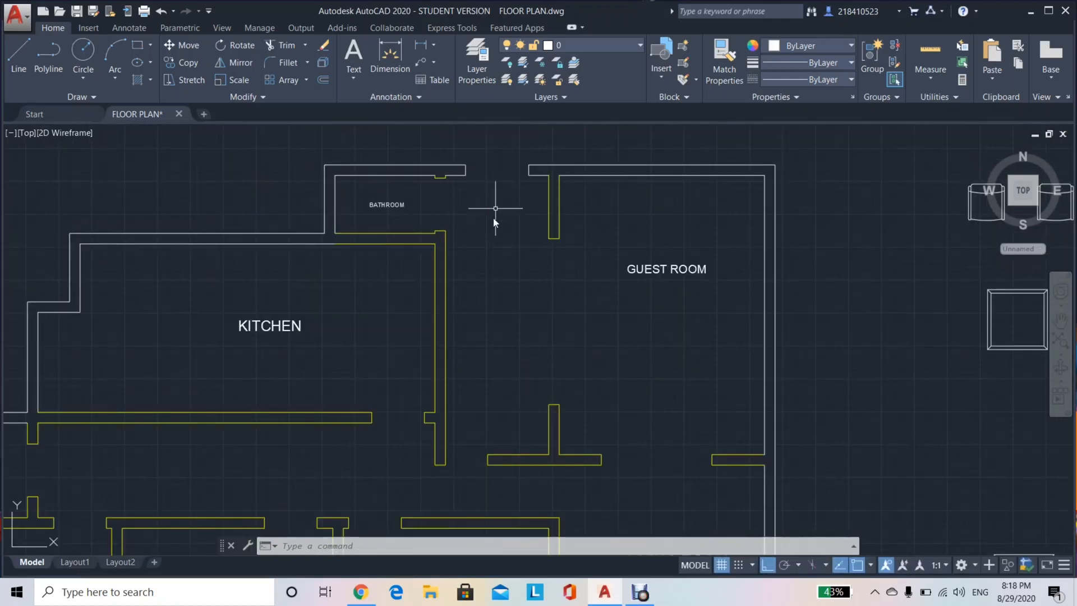
pyautogui.scroll(-3, 495, 208)
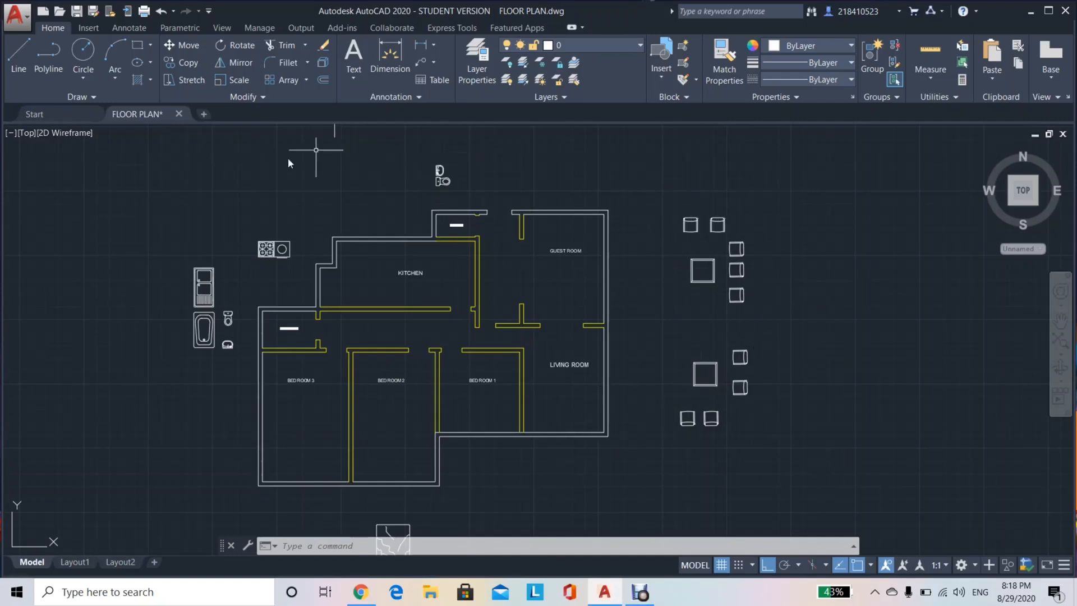
pyautogui.scroll(5, 454, 266)
pyautogui.moveTo(439, 250); pyautogui.dragTo(439, 305, button='middle')
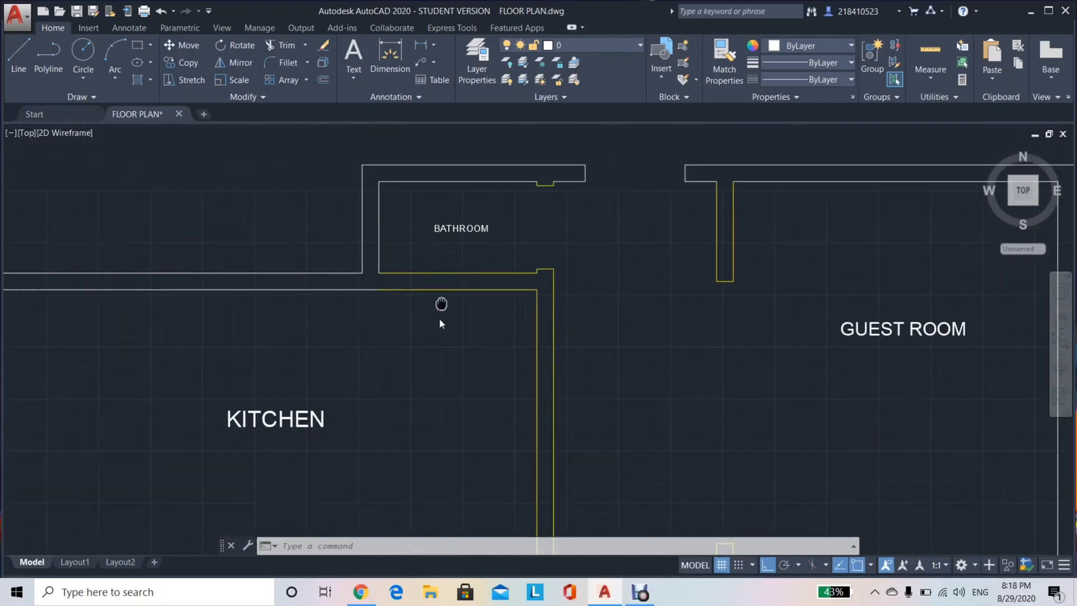
pyautogui.moveTo(656, 284); pyautogui.dragTo(581, 293, button='middle')
pyautogui.scroll(2, 581, 293)
pyautogui.moveTo(567, 257); pyautogui.dragTo(548, 322, button='middle')
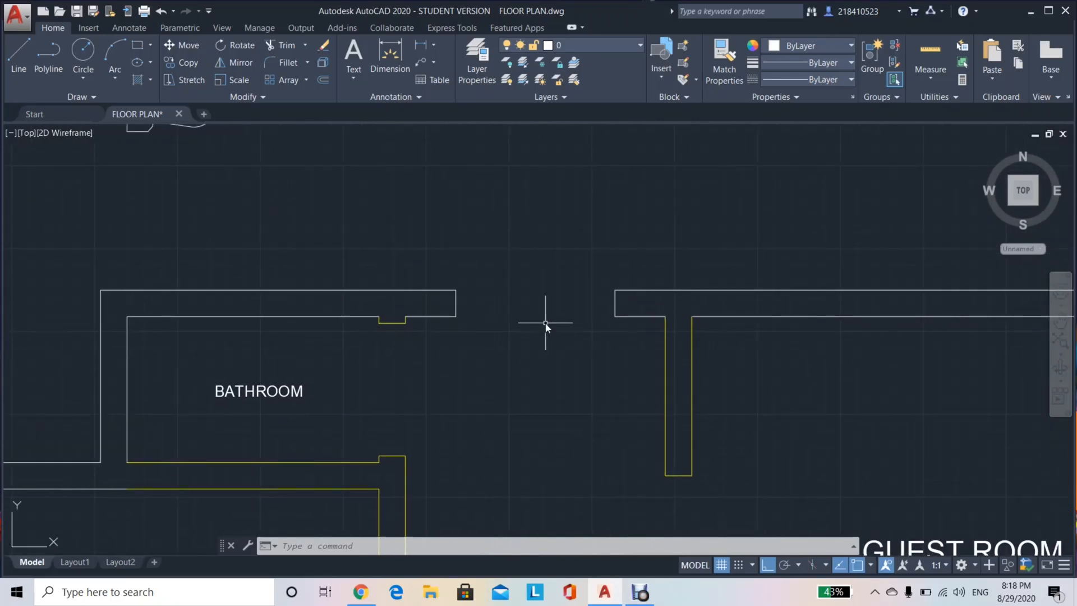
pyautogui.scroll(-2, 548, 322)
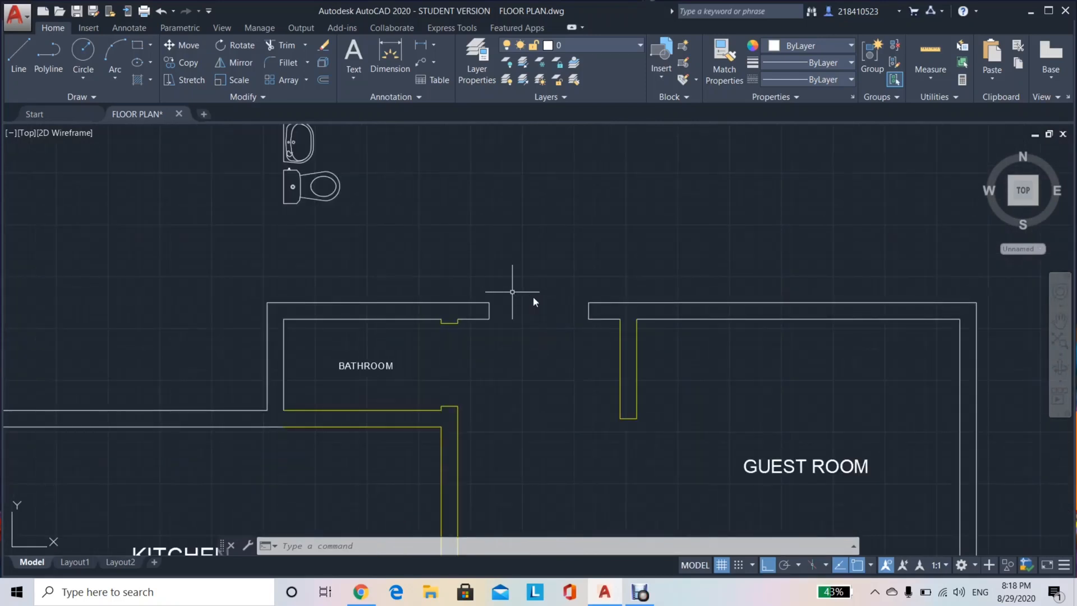
# Add the single-line text ENTRANCE just above the outer wall opening between the bathroom and guest room, keeping height 14.7 and rotation 0.
pyautogui.write('text')
pyautogui.press('Return')
pyautogui.click(497, 261)
pyautogui.press('Return')
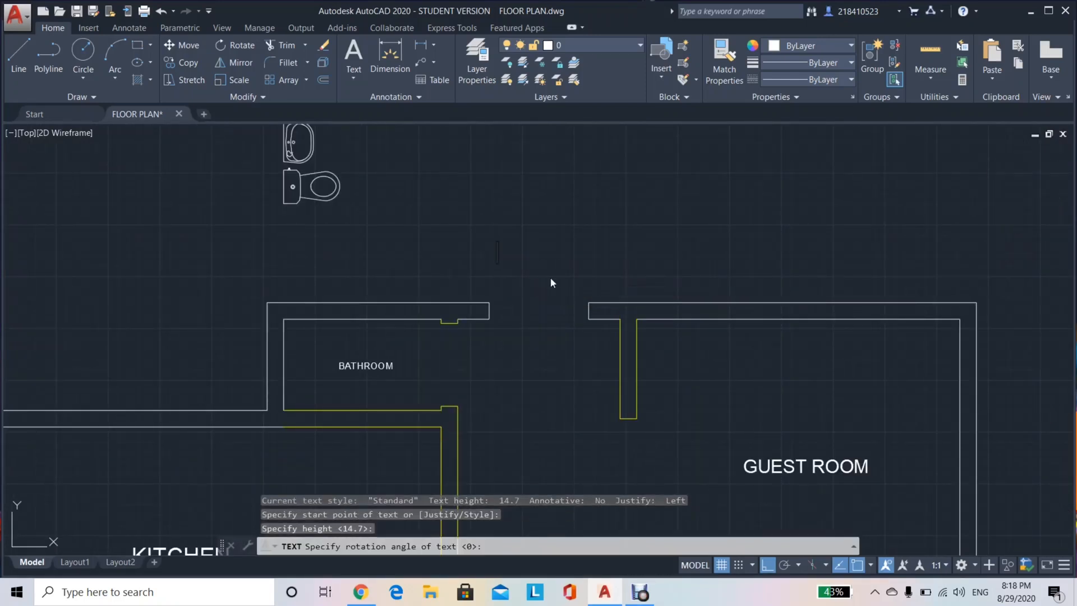
pyautogui.write('ENT')
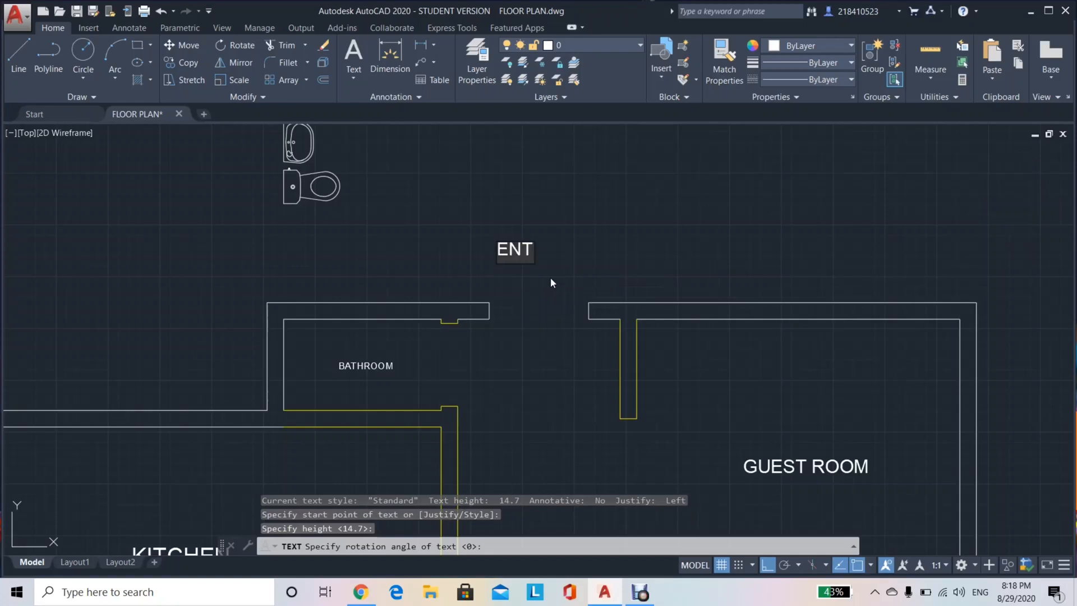
pyautogui.write('RANCE')
pyautogui.press('Return')
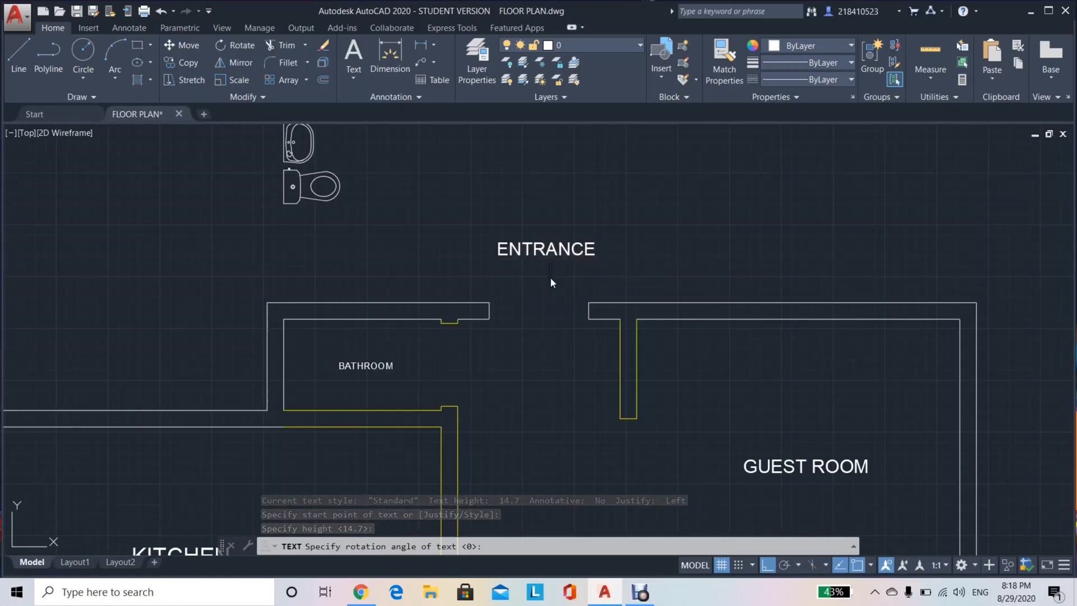
pyautogui.press('Return')
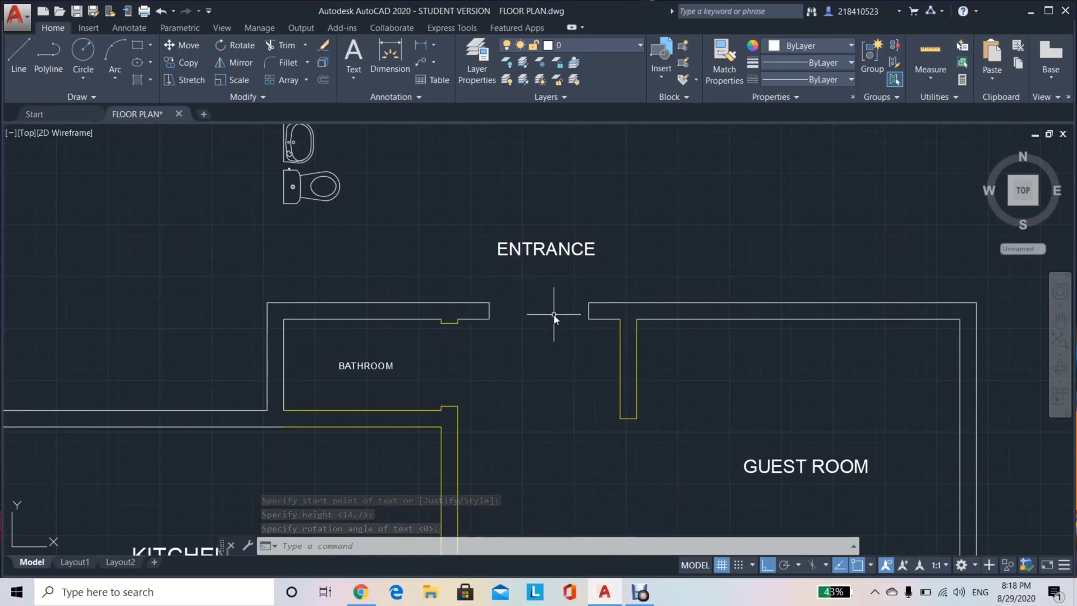
# Start inserting a block from another drawing and browse to the doors folder inside AUTOCAD LIBRARY on the Desktop.
pyautogui.write('I')
pyautogui.press('Return')
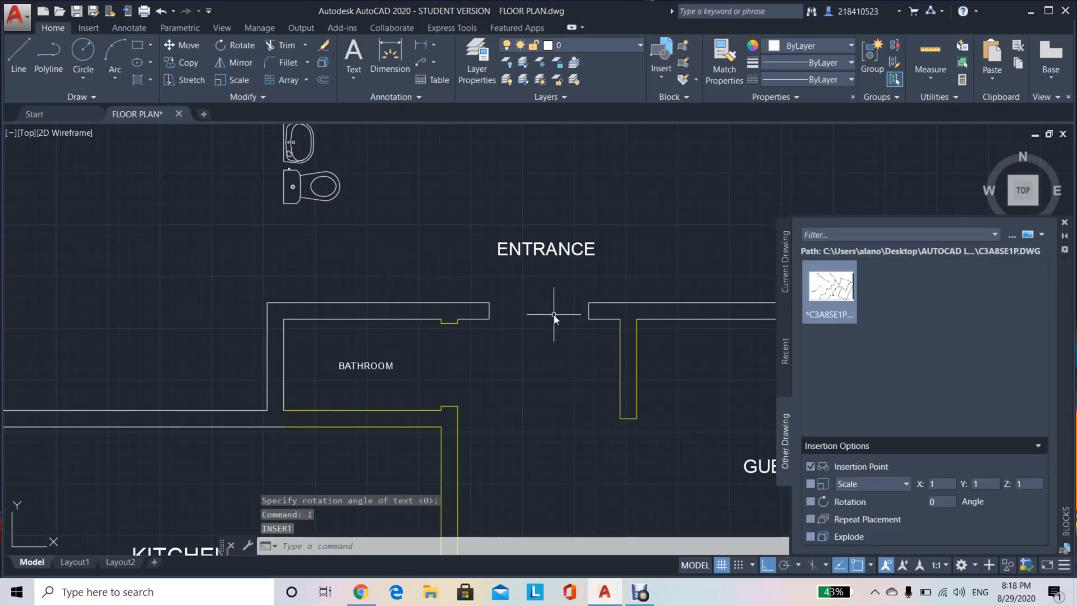
pyautogui.click(1012, 235)
pyautogui.click(613, 145)
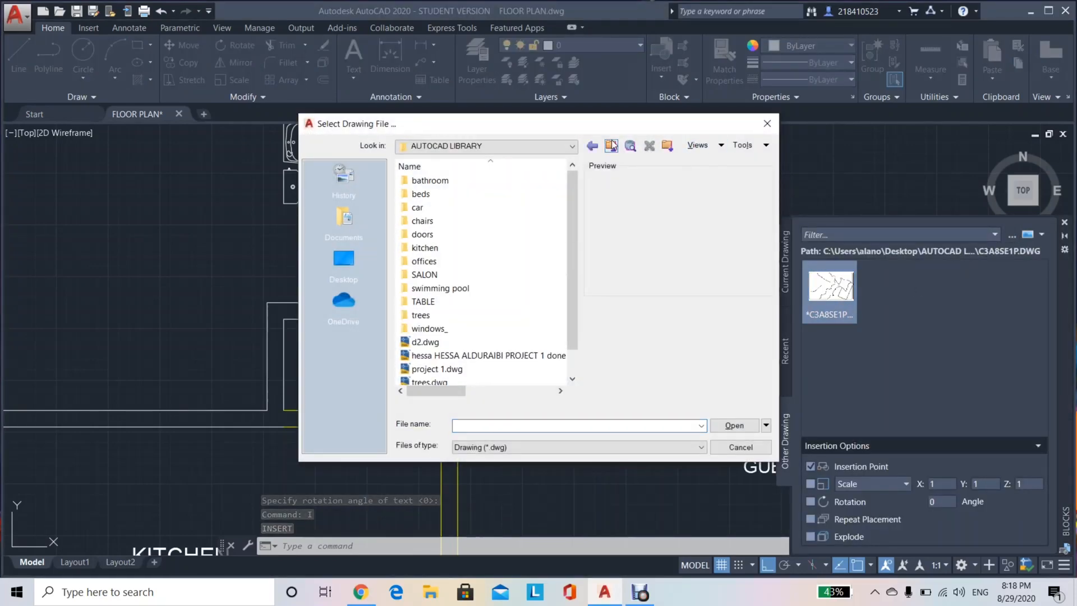
pyautogui.click(612, 144)
pyautogui.click(440, 179)
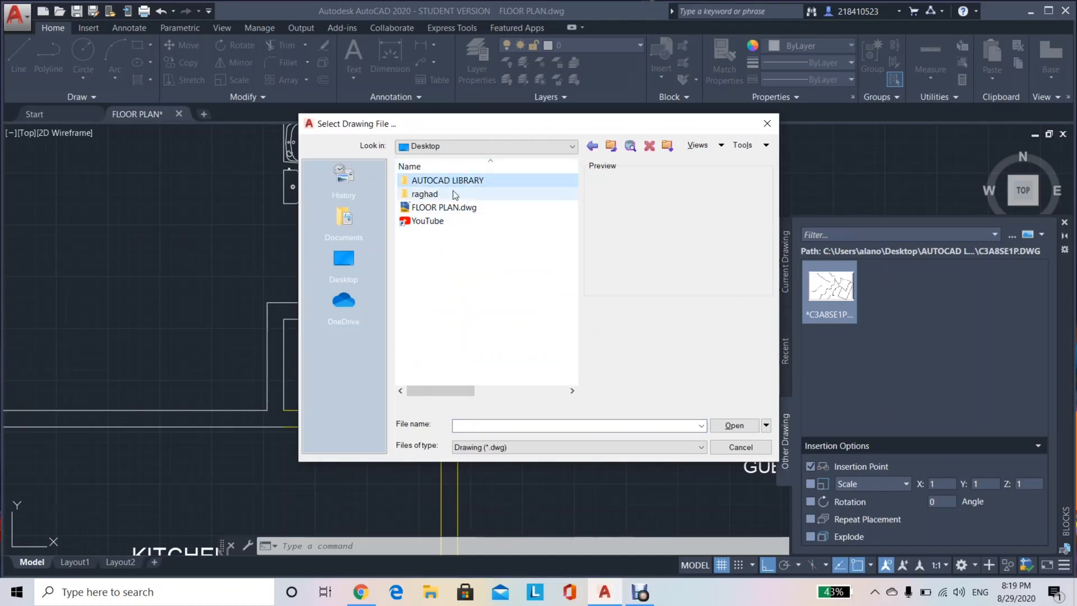
pyautogui.doubleClick(487, 180)
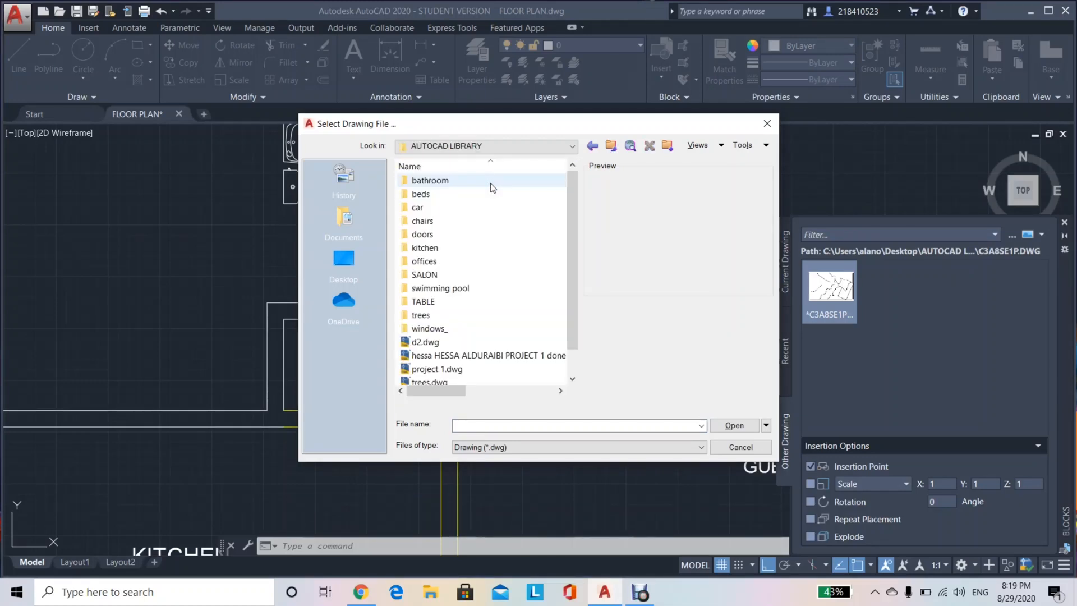
pyautogui.scroll(-1, 487, 190)
pyautogui.scroll(1, 482, 191)
pyautogui.doubleClick(449, 232)
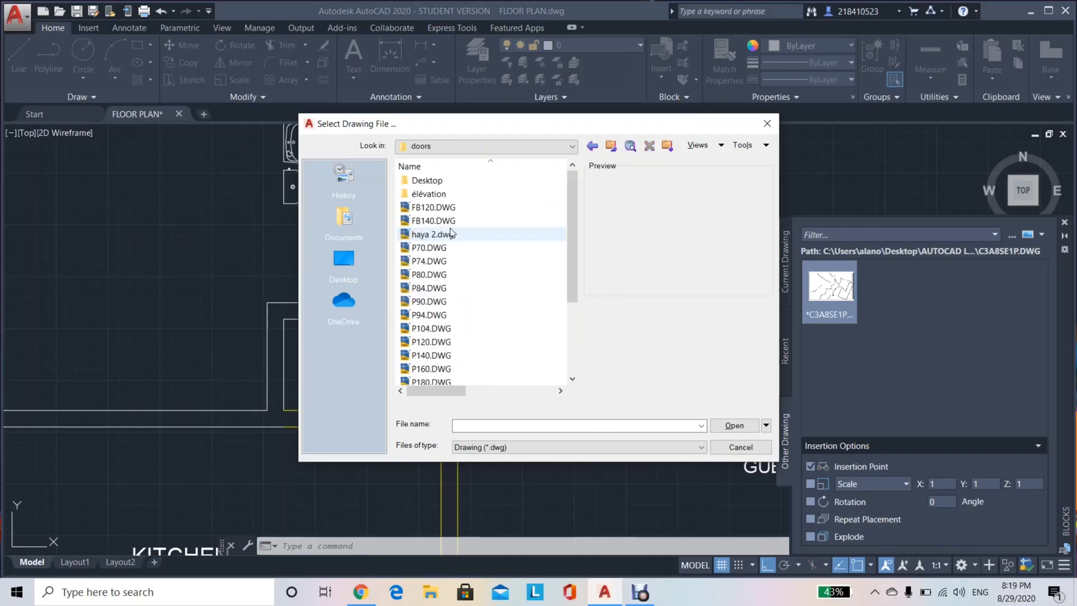
# Preview the door drawings, load the double door FB140.DWG and insert it in the empty space to the right of the floor plan.
pyautogui.click(449, 209)
pyautogui.click(452, 221)
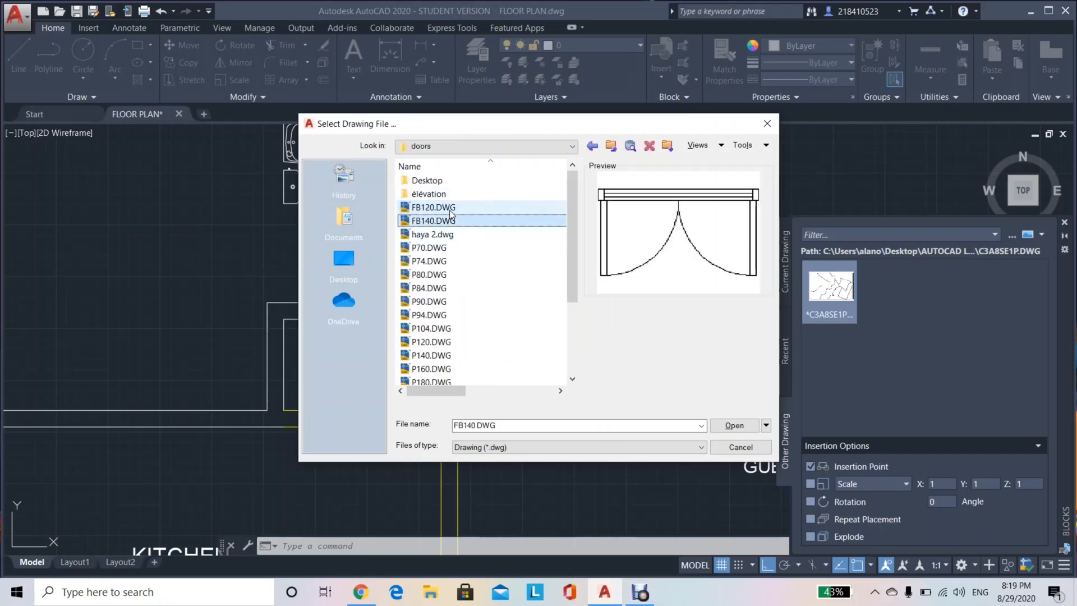
pyautogui.click(465, 234)
pyautogui.click(483, 224)
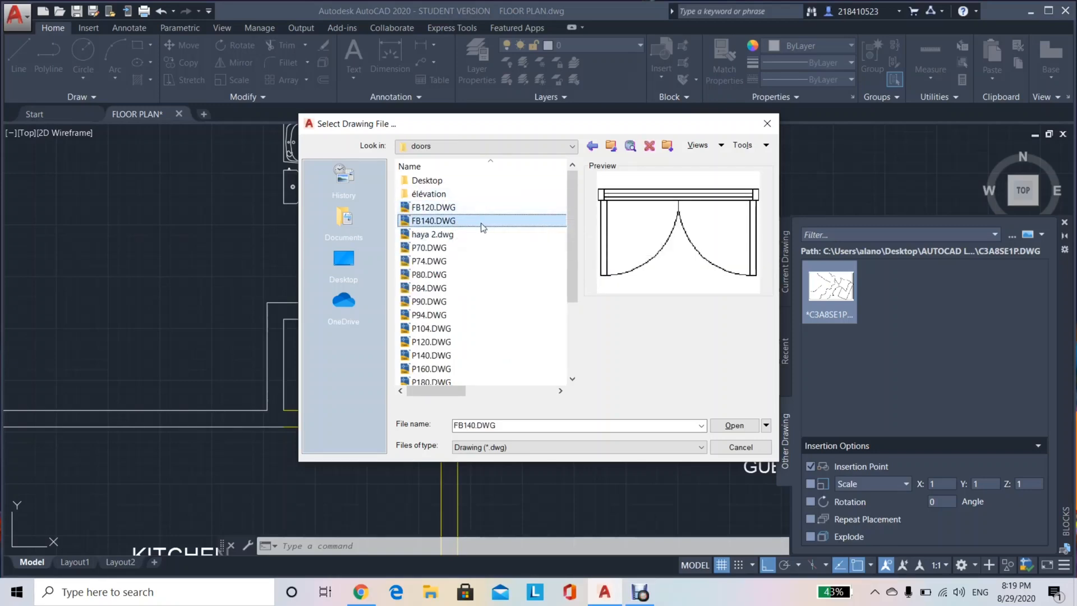
pyautogui.doubleClick(482, 225)
pyautogui.scroll(-2, 561, 290)
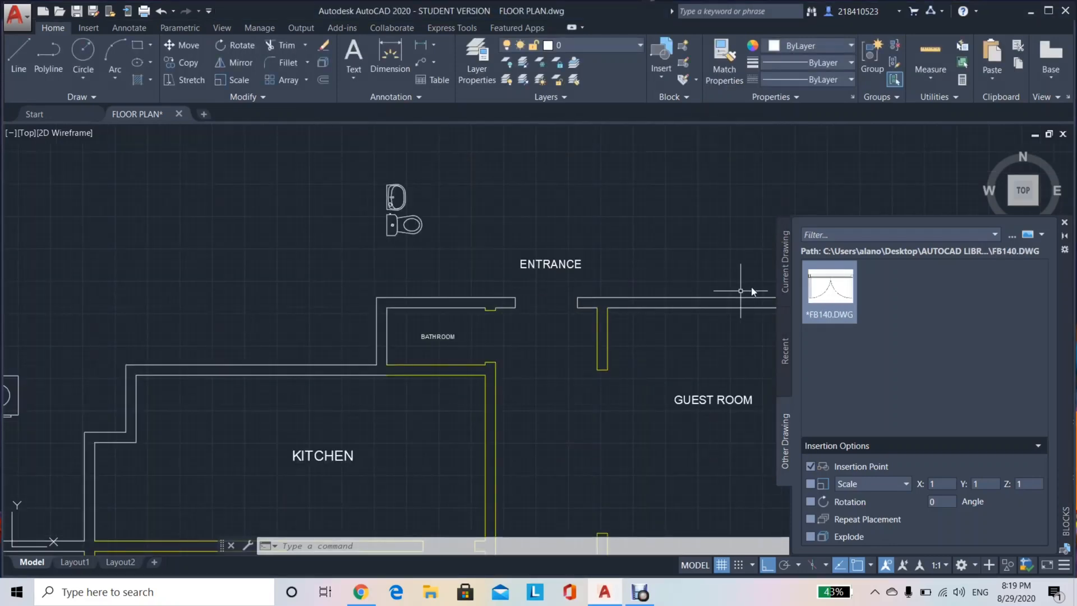
pyautogui.click(830, 292)
pyautogui.scroll(-5, 544, 230)
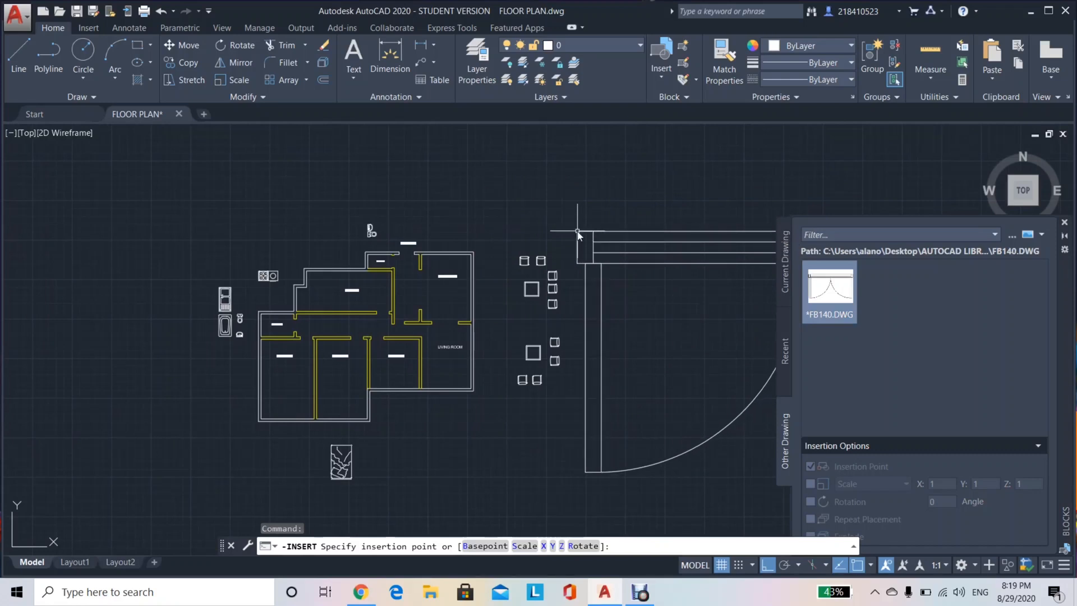
pyautogui.click(580, 231)
# Scale the double-door block down in two passes from its upper-left corner to nearly the width of the entrance opening.
pyautogui.write('sc')
pyautogui.press('Return')
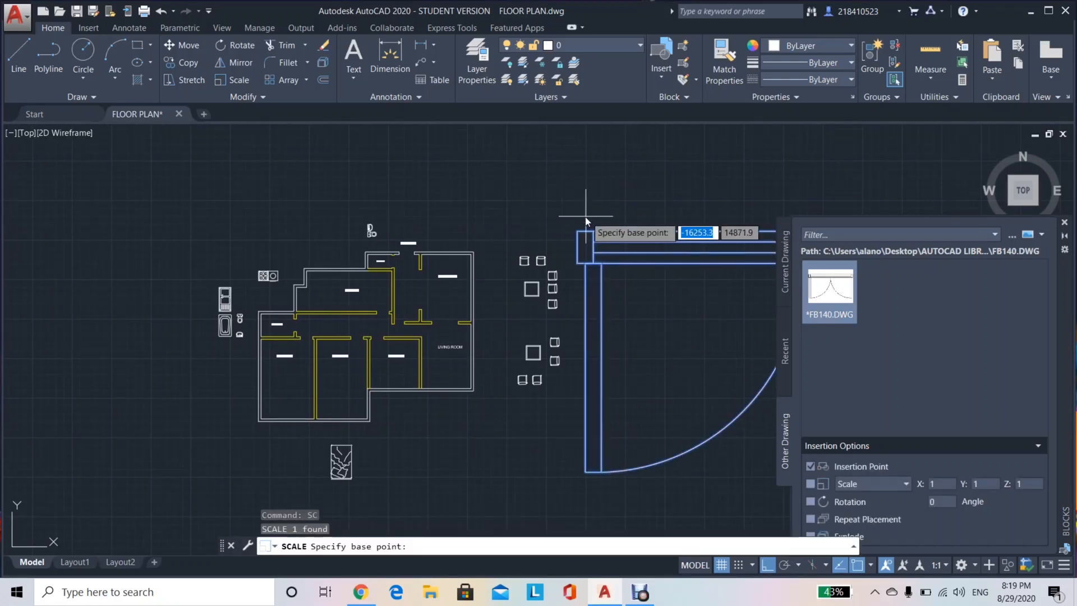
pyautogui.click(579, 231)
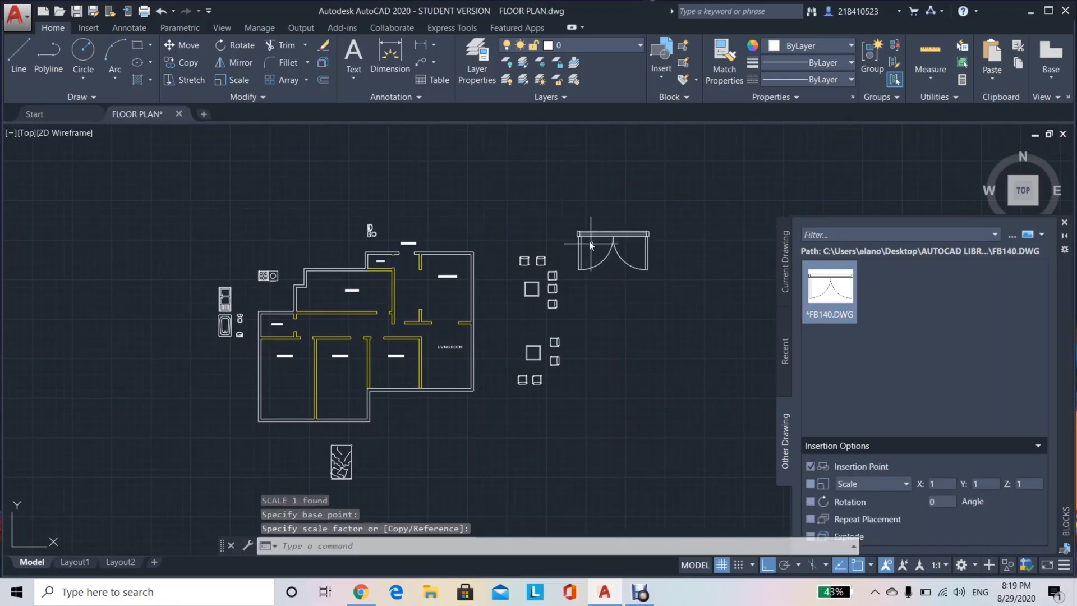
pyautogui.scroll(3, 589, 244)
pyautogui.scroll(-1, 583, 241)
pyautogui.click(577, 234)
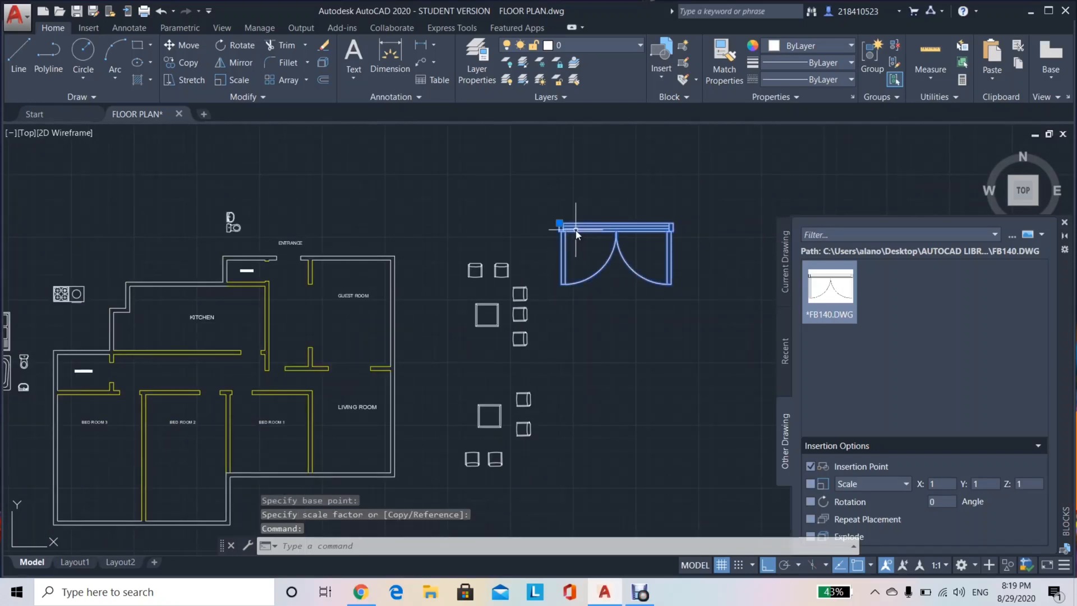
pyautogui.press('Return')
pyautogui.click(577, 231)
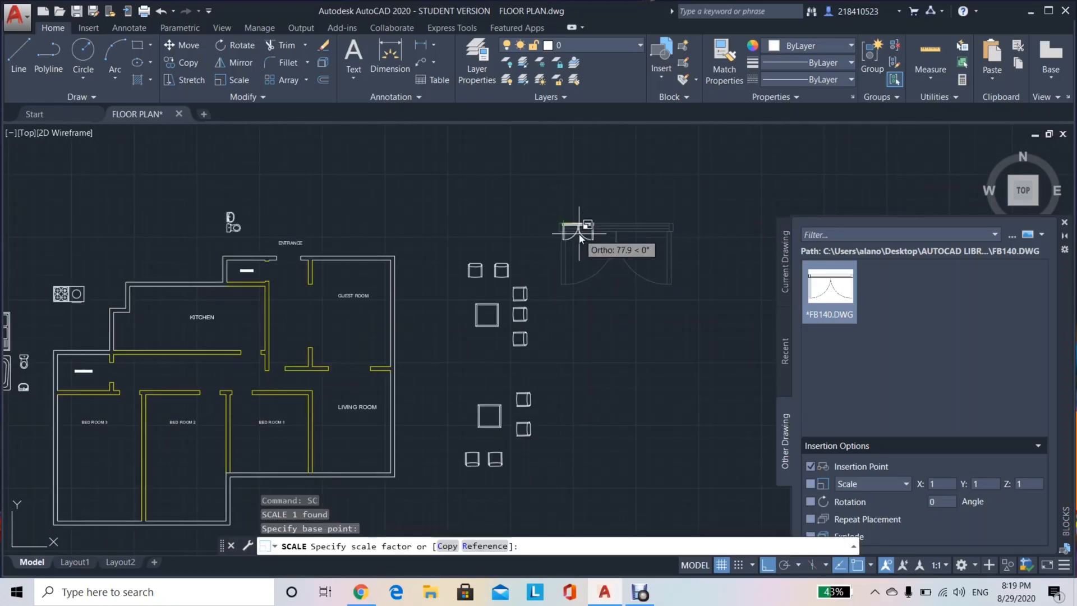
pyautogui.click(577, 231)
# Move the double-door block next to the plan, above and to the right of the ENTRANCE label.
pyautogui.write('M')
pyautogui.press('Return')
pyautogui.click(578, 233)
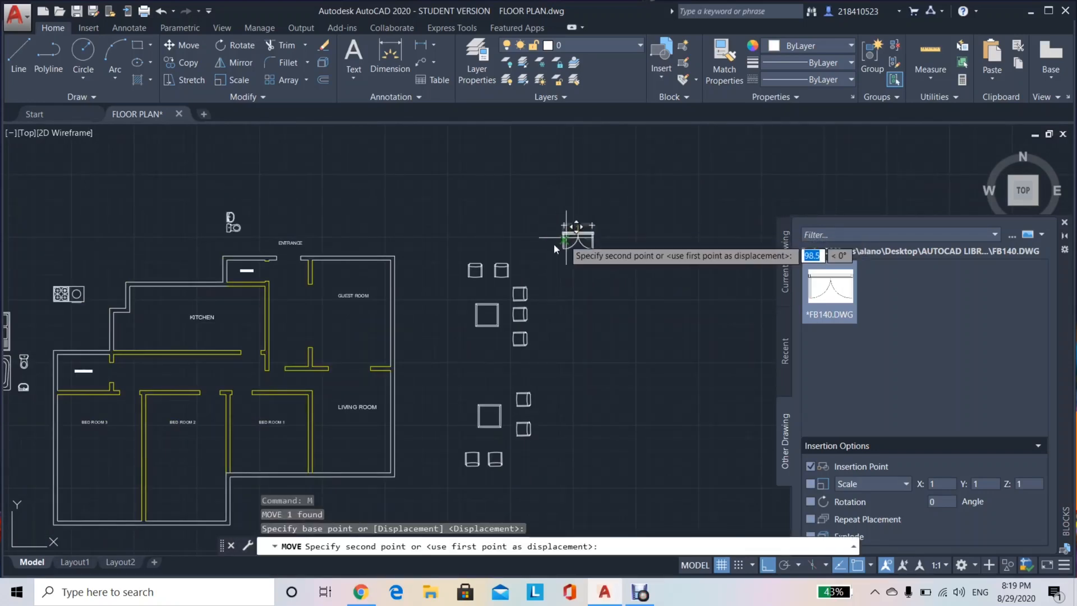
pyautogui.scroll(4, 268, 241)
pyautogui.scroll(4, 268, 241)
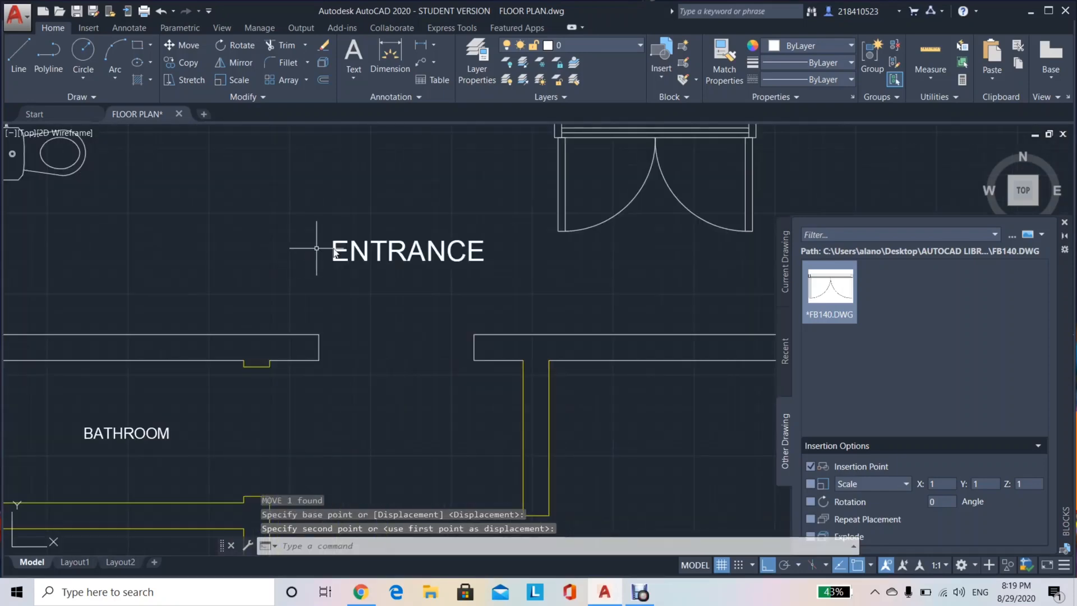
# Align the double door's two upper corners with the outer wall corners of the entrance opening, scaling the block to fit.
pyautogui.moveTo(448, 252); pyautogui.dragTo(340, 272, button='middle')
pyautogui.scroll(-2, 280, 333)
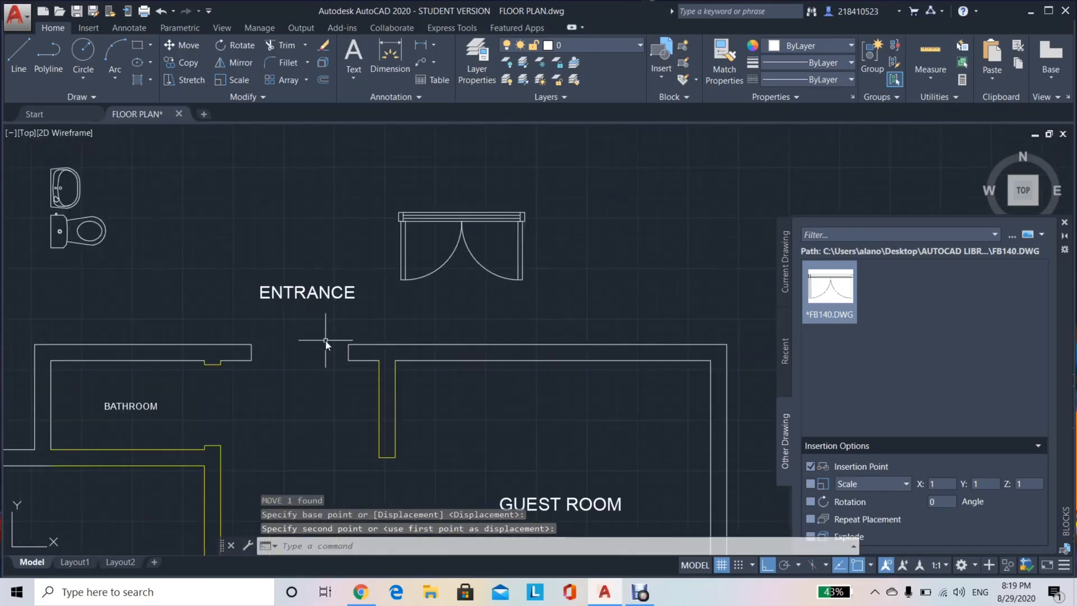
pyautogui.write('AL')
pyautogui.press('Return')
pyautogui.click(516, 213)
pyautogui.press('Return')
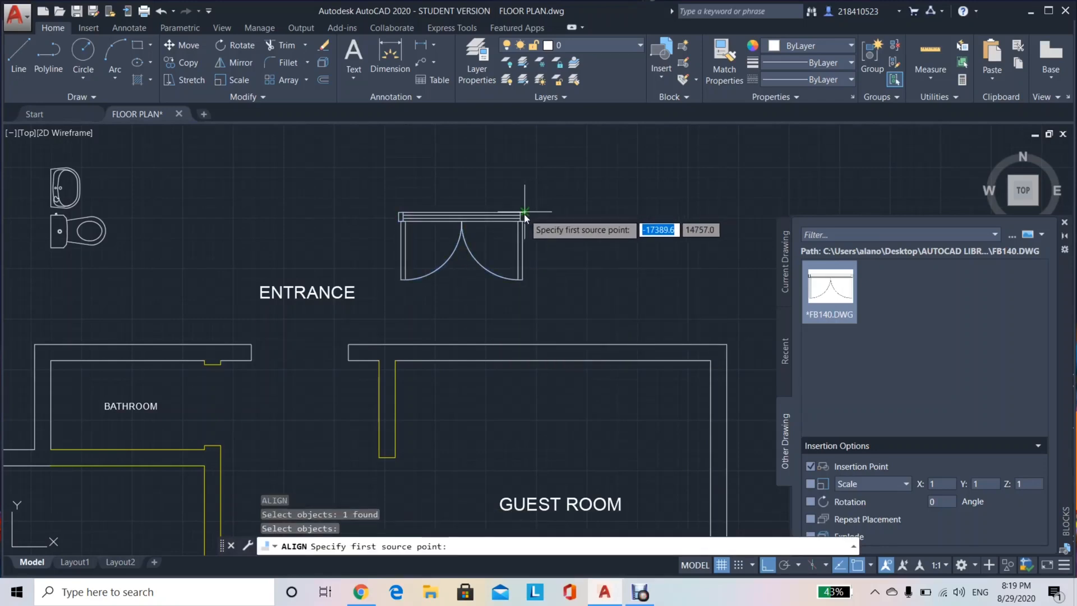
pyautogui.click(524, 213)
pyautogui.click(348, 343)
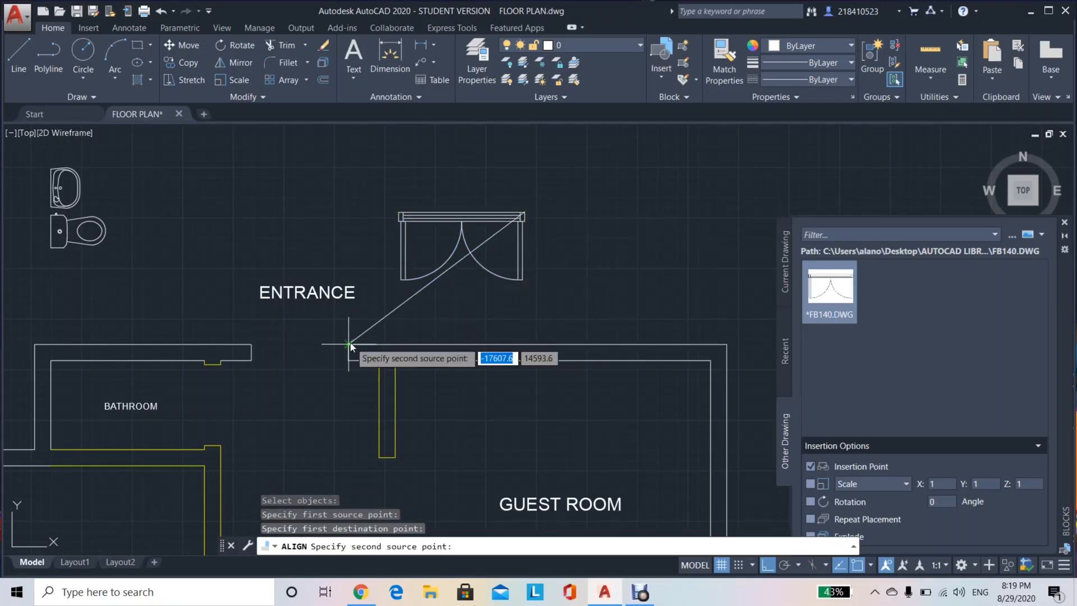
pyautogui.click(400, 214)
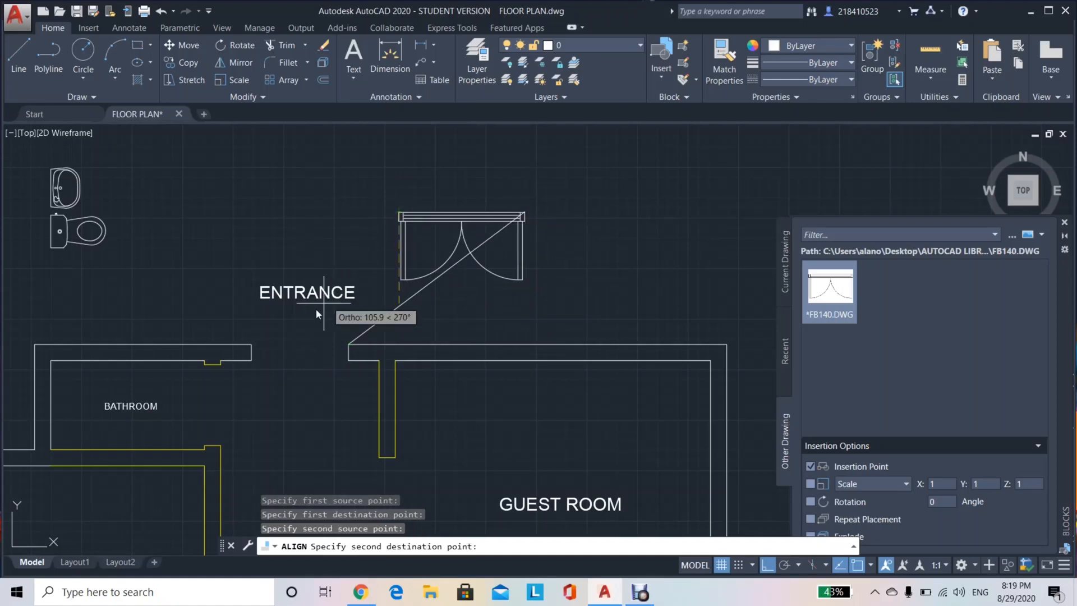
pyautogui.click(251, 344)
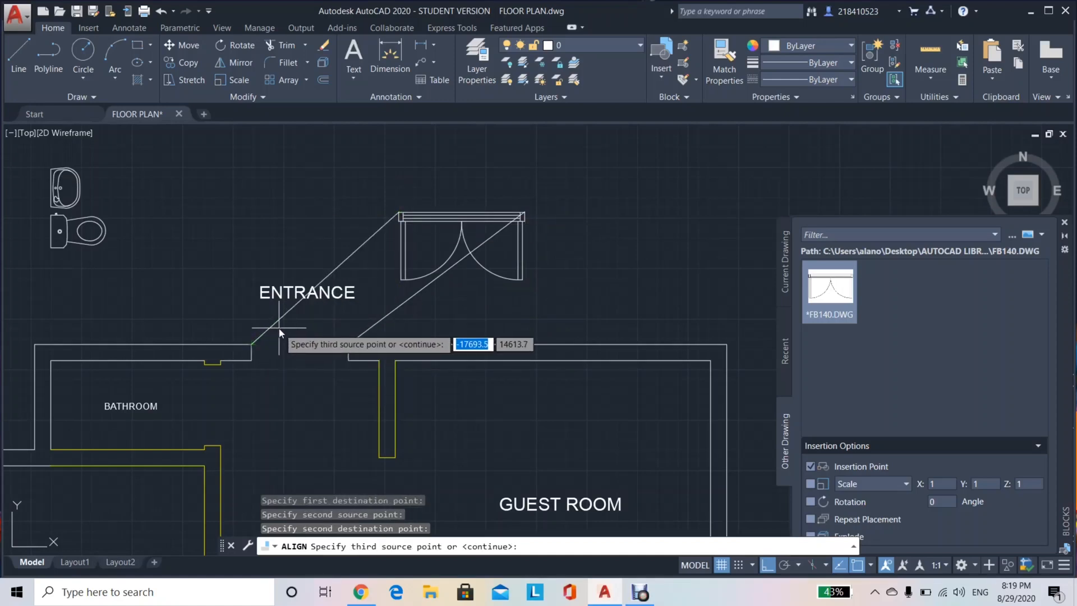
pyautogui.press('Return')
pyautogui.click(306, 362)
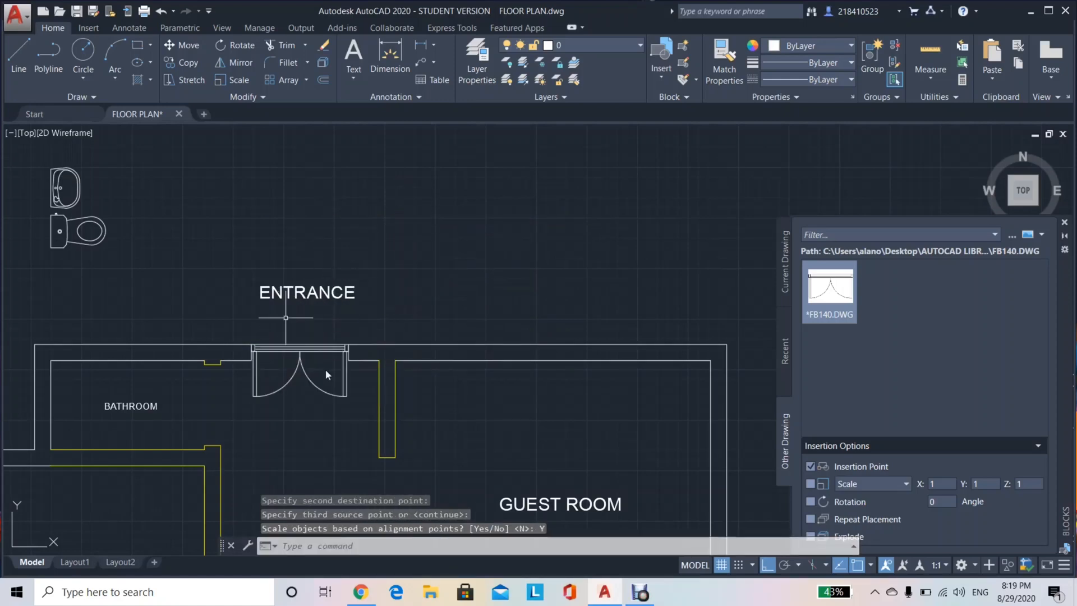
pyautogui.scroll(2, 338, 432)
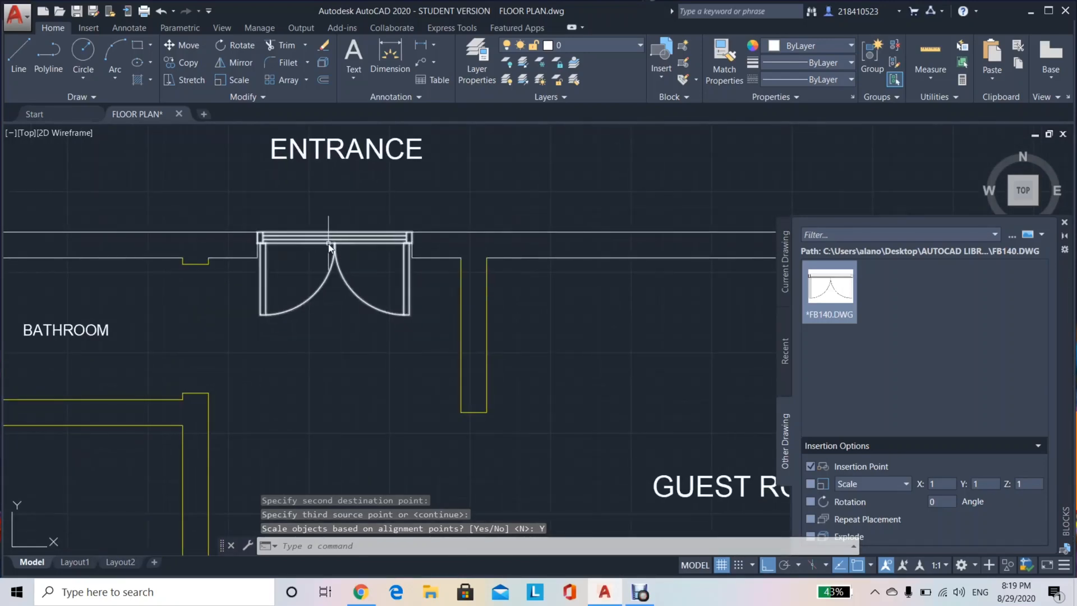
pyautogui.scroll(-2, 418, 359)
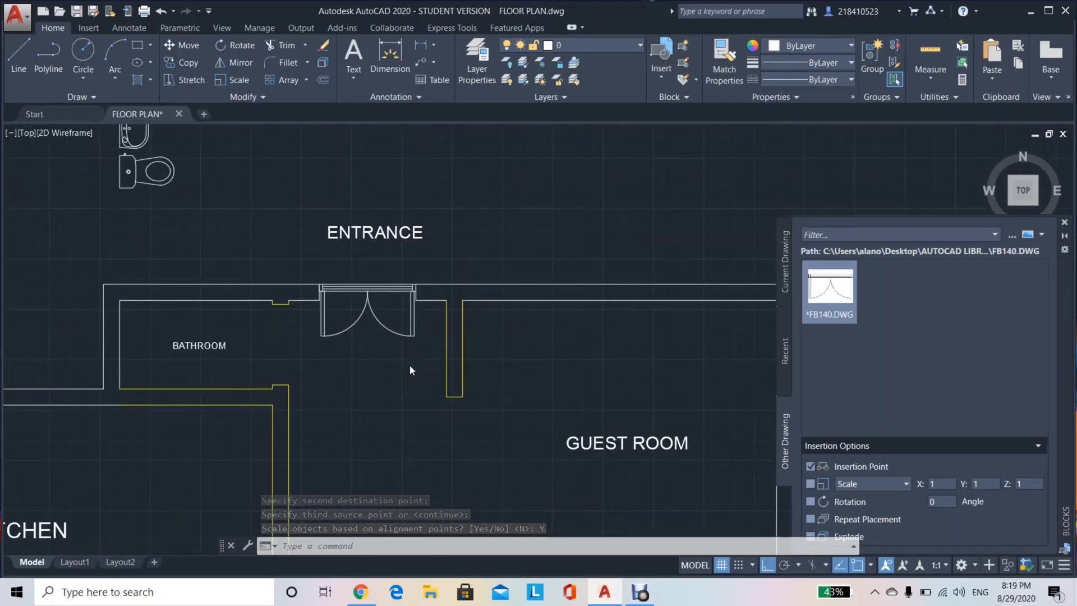
# Preview further door drawings in the doors folder and load the single door P84.DWG.
pyautogui.scroll(-2, 403, 340)
pyautogui.moveTo(399, 334); pyautogui.dragTo(559, 266, button='middle')
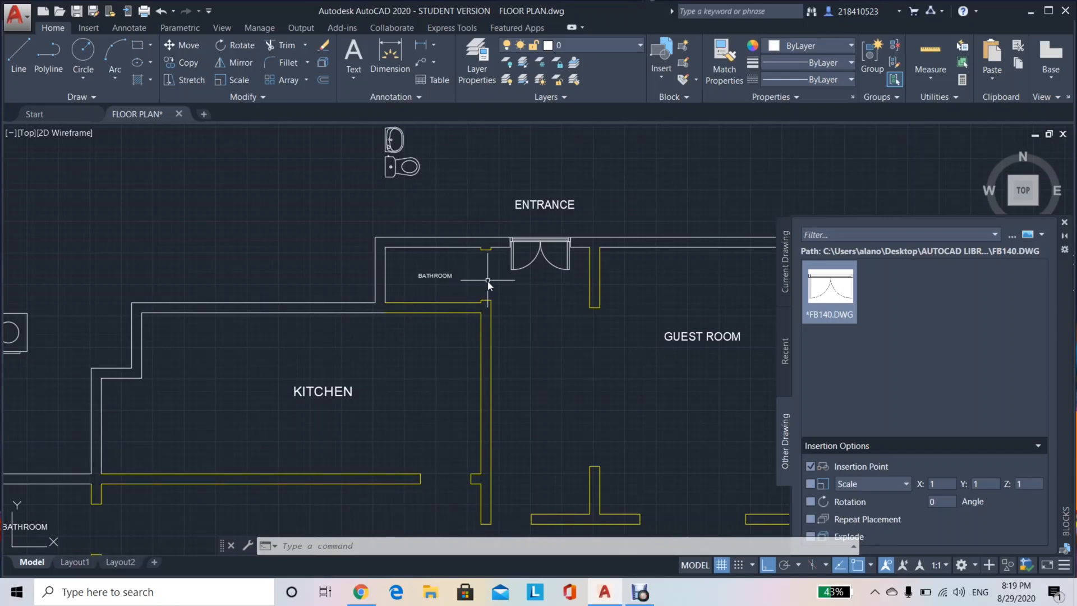
pyautogui.scroll(2, 488, 280)
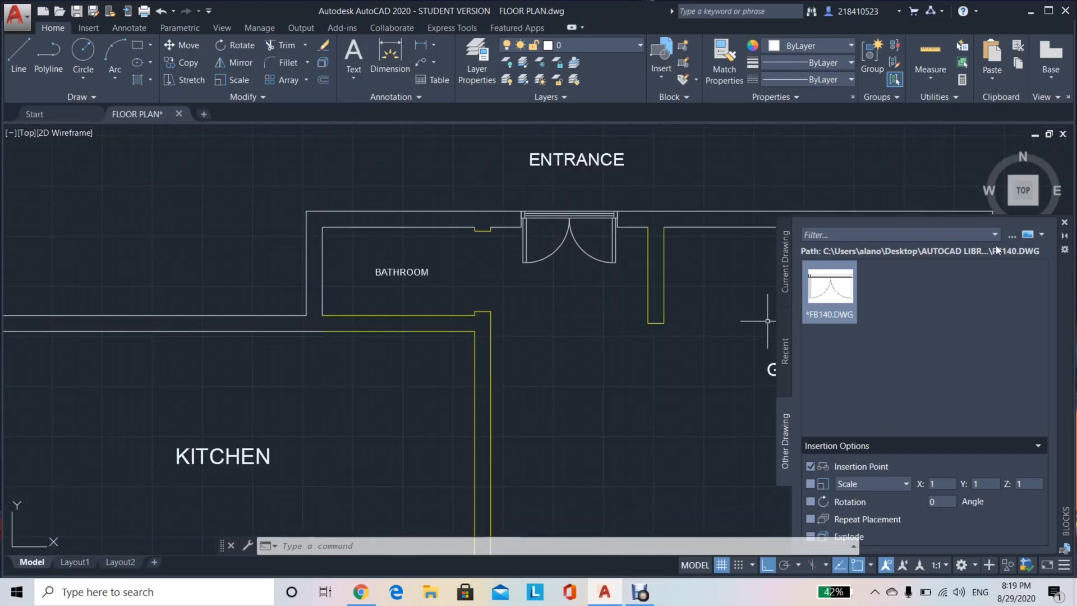
pyautogui.click(1011, 235)
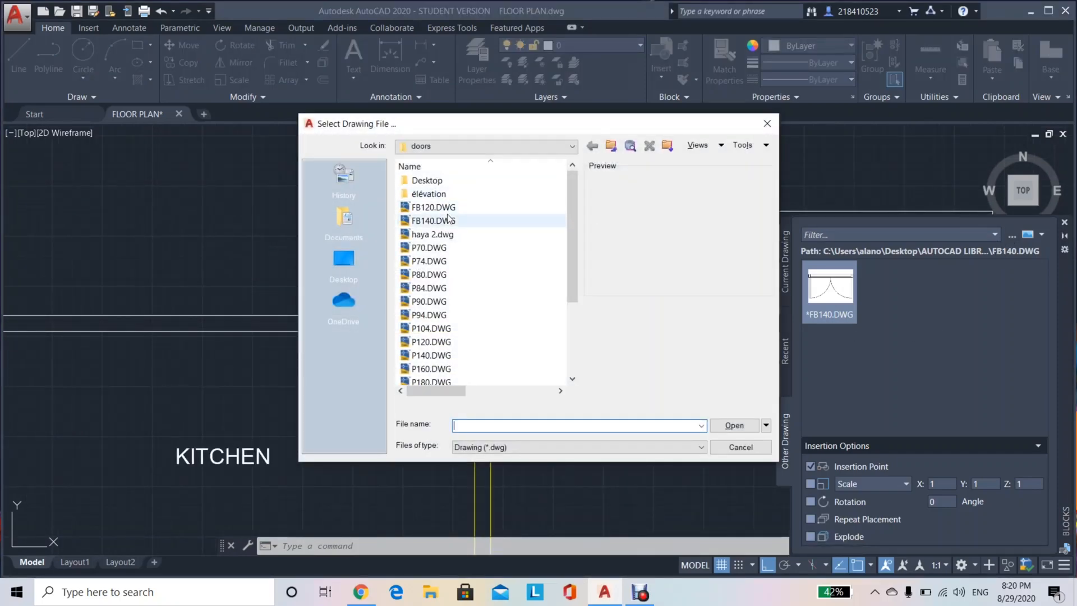
pyautogui.click(445, 208)
pyautogui.click(452, 234)
pyautogui.click(459, 261)
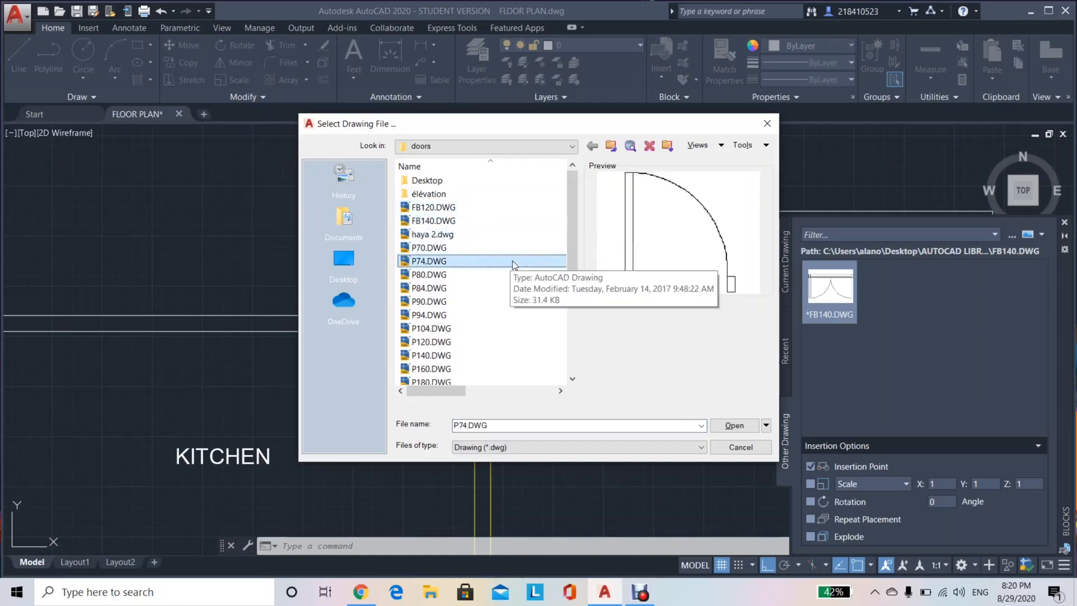
pyautogui.press('Down')
pyautogui.press('Down')
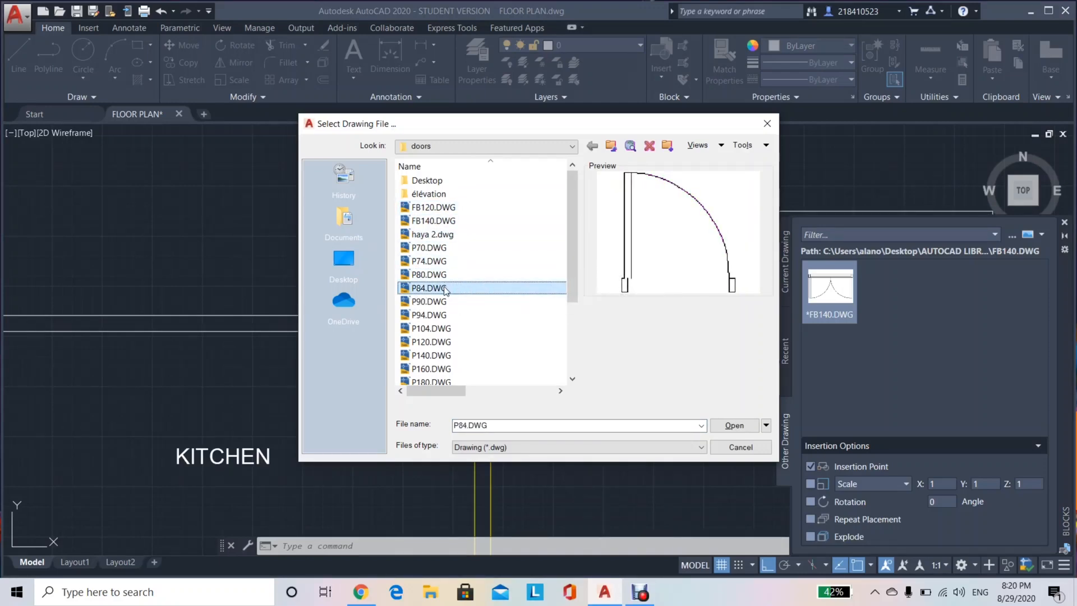
pyautogui.doubleClick(447, 289)
# Insert the P84.DWG single-door block in the empty space above the floor plan.
pyautogui.click(846, 300)
pyautogui.scroll(-5, 481, 299)
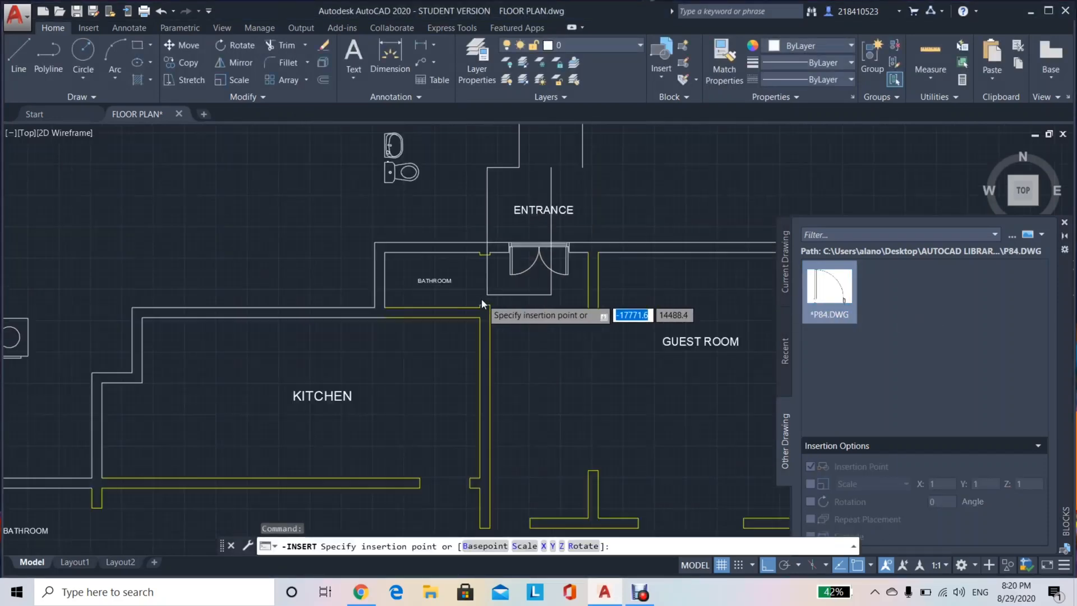
pyautogui.click(439, 298)
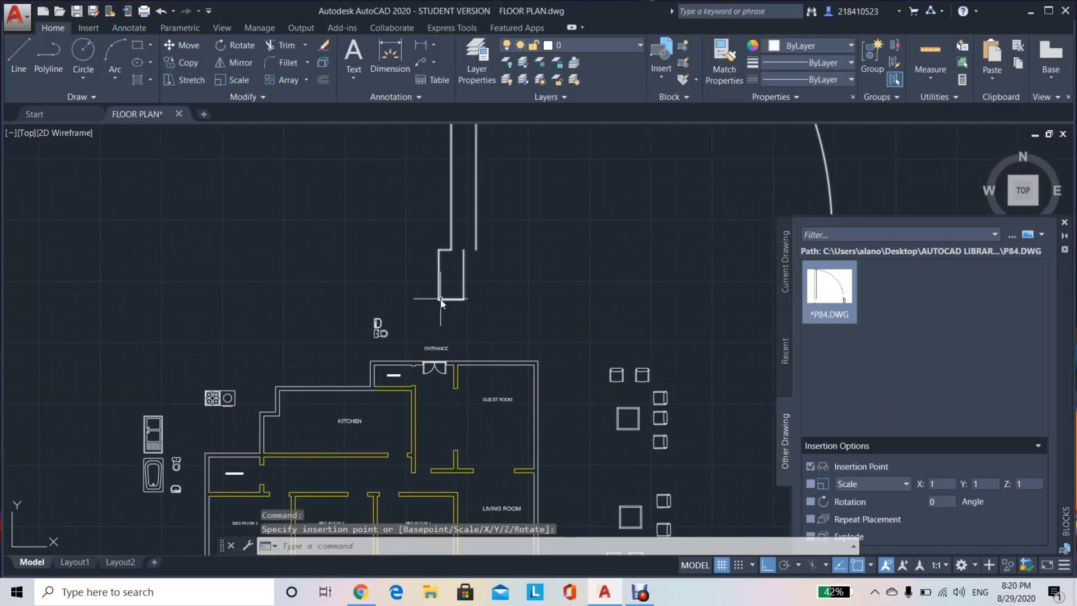
# Scale the single-door block down from its lower-left corner to roughly the size of the plan's door openings.
pyautogui.press('Return')
pyautogui.click(442, 298)
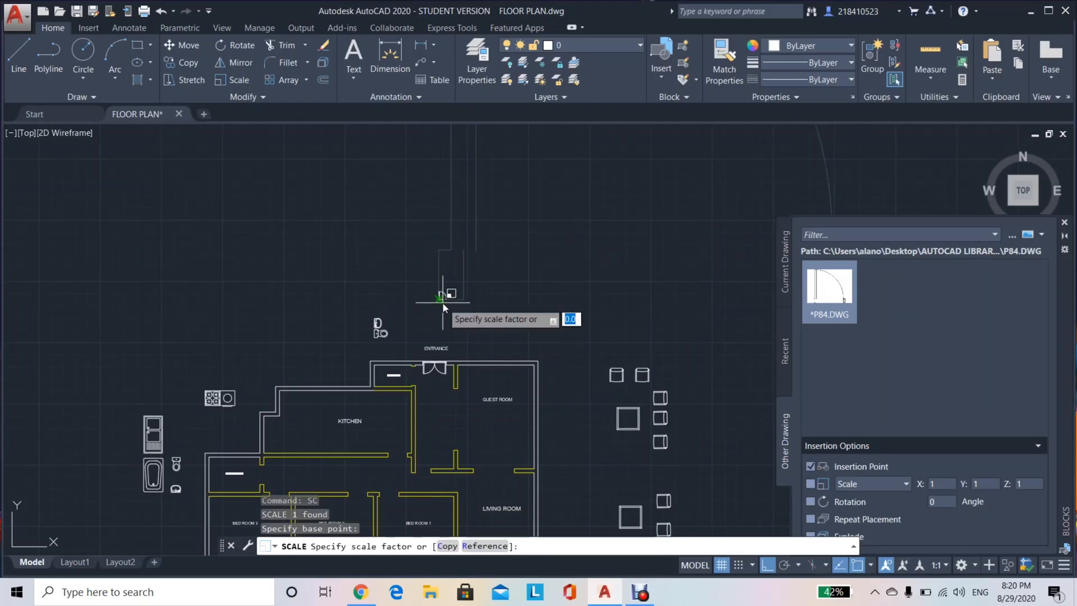
pyautogui.scroll(3, 446, 305)
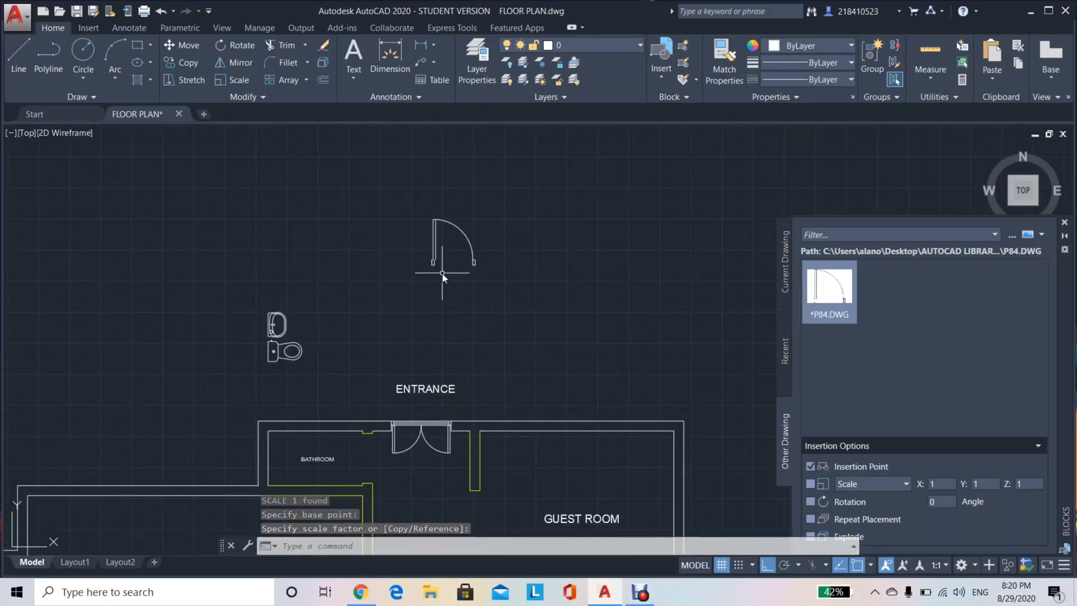
pyautogui.scroll(2, 440, 286)
pyautogui.scroll(-2, 445, 283)
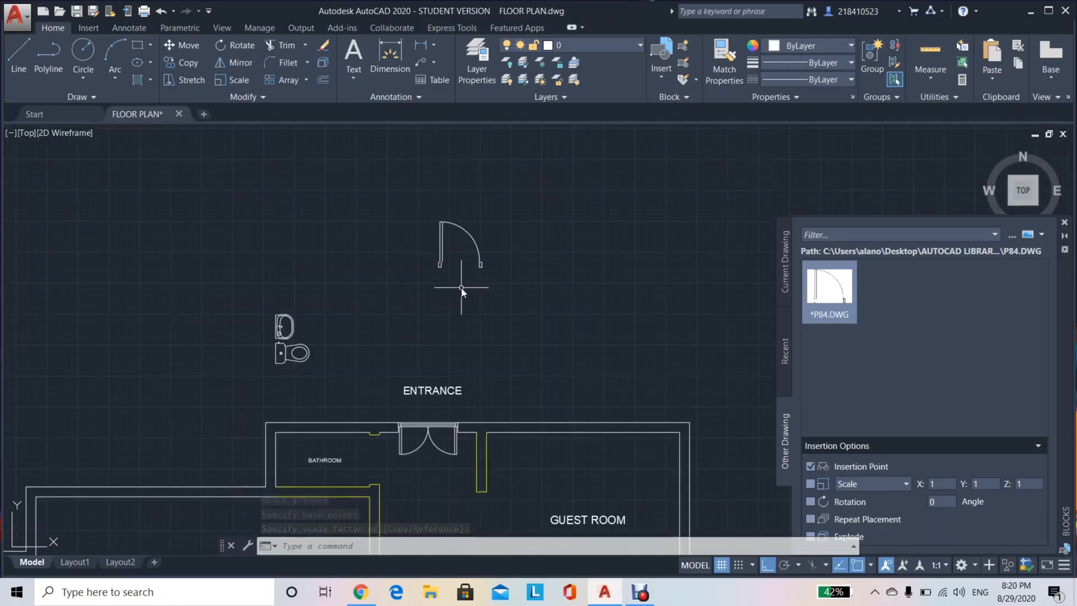
# Move the single-door block straight down into the hall below the double entrance door.
pyautogui.moveTo(457, 291); pyautogui.dragTo(464, 242, button='middle')
pyautogui.click(453, 220)
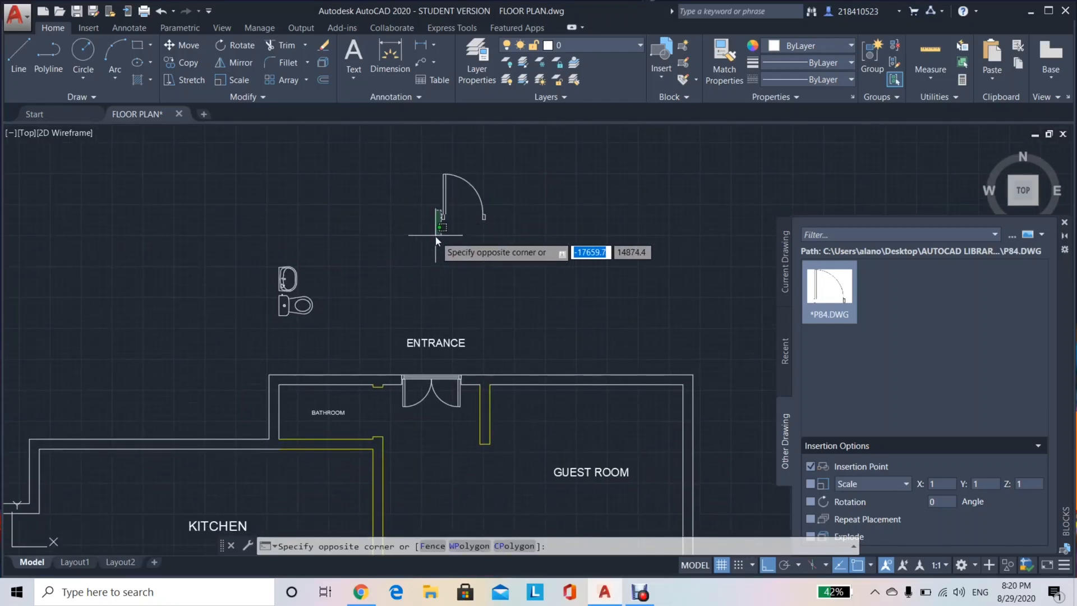
pyautogui.click(461, 209)
pyautogui.click(432, 229)
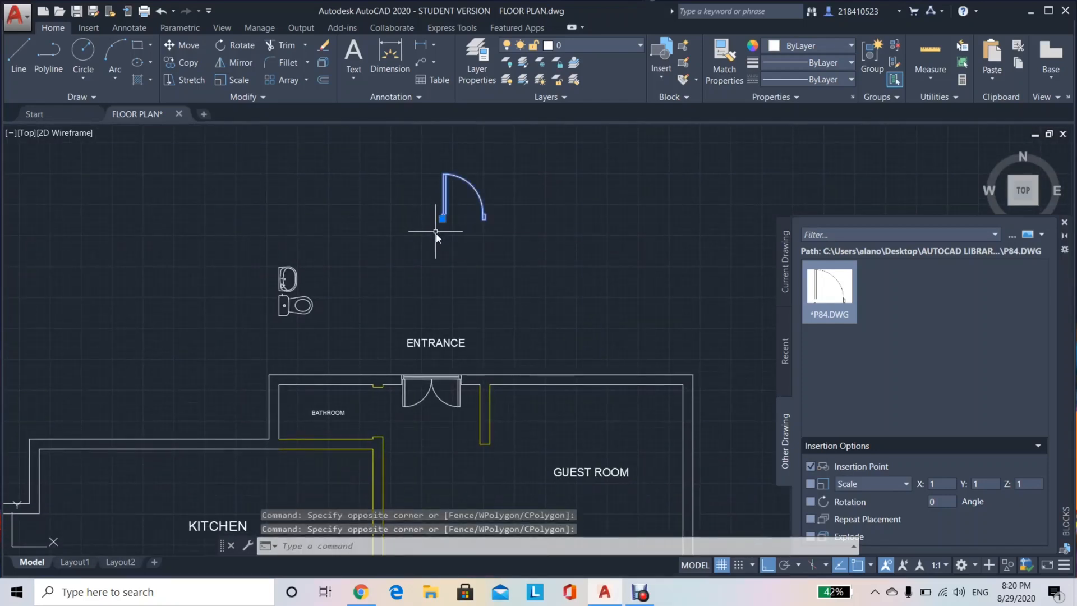
pyautogui.write('m')
pyautogui.press('Return')
pyautogui.click(436, 231)
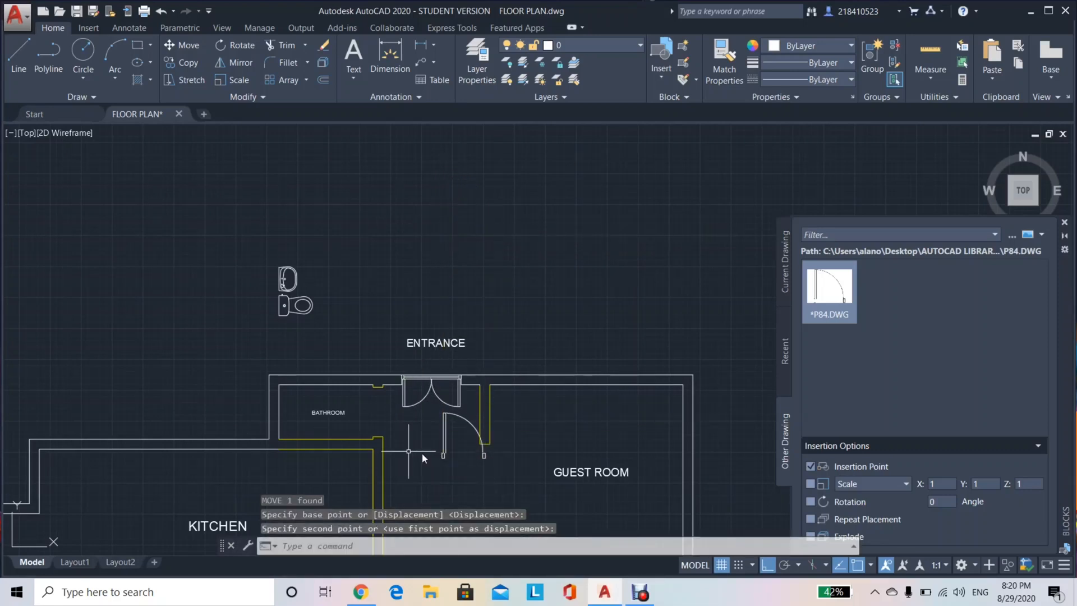
# Rotate the single door by 270° about its lower-left frame corner.
pyautogui.scroll(3, 421, 452)
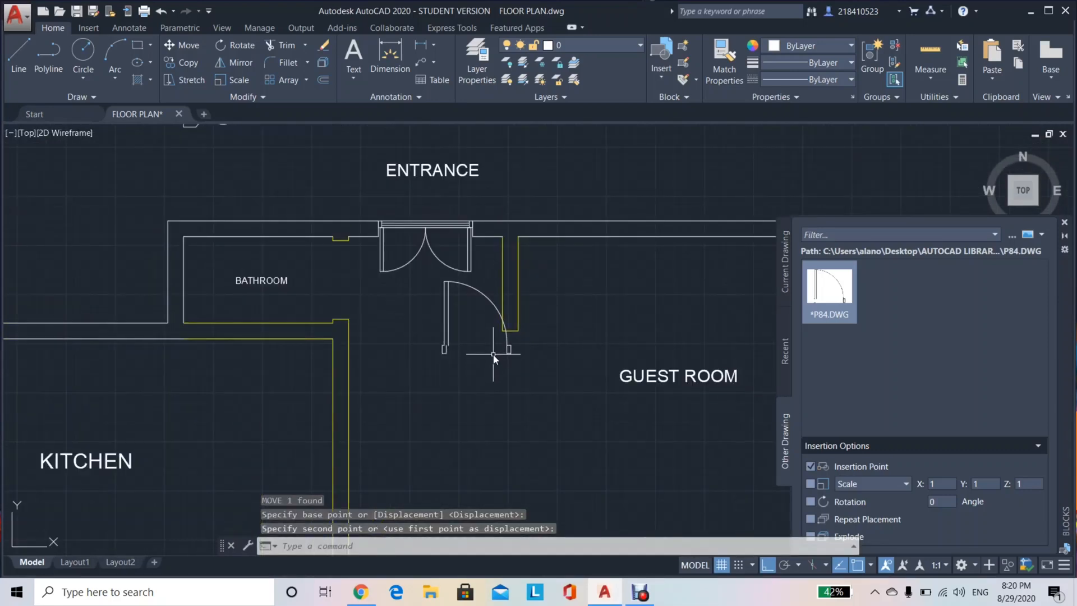
pyautogui.click(444, 339)
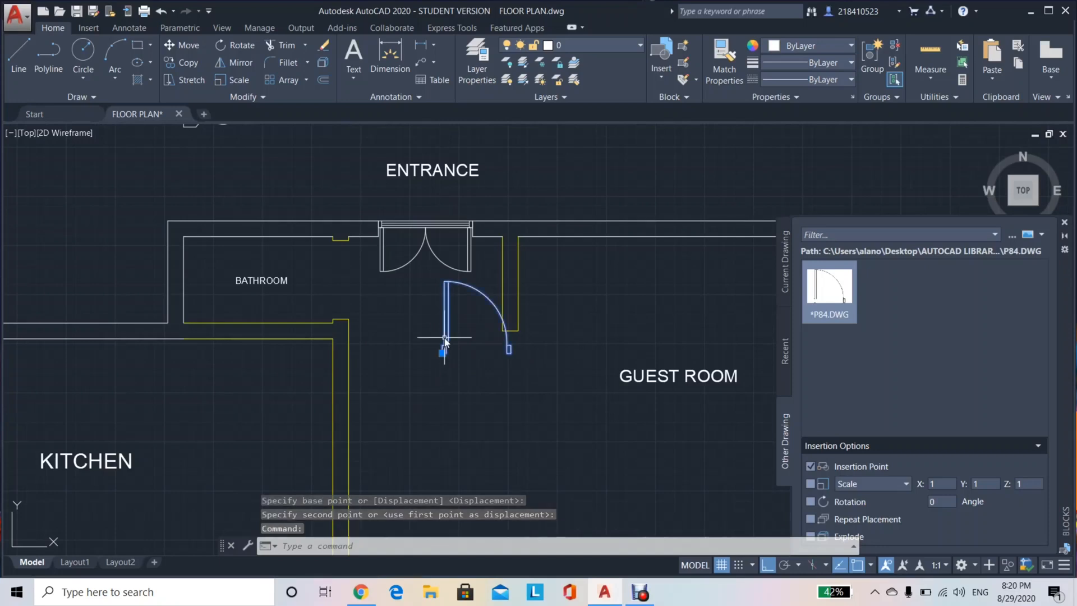
pyautogui.press('BackSpace')
pyautogui.press('Return')
pyautogui.click(441, 353)
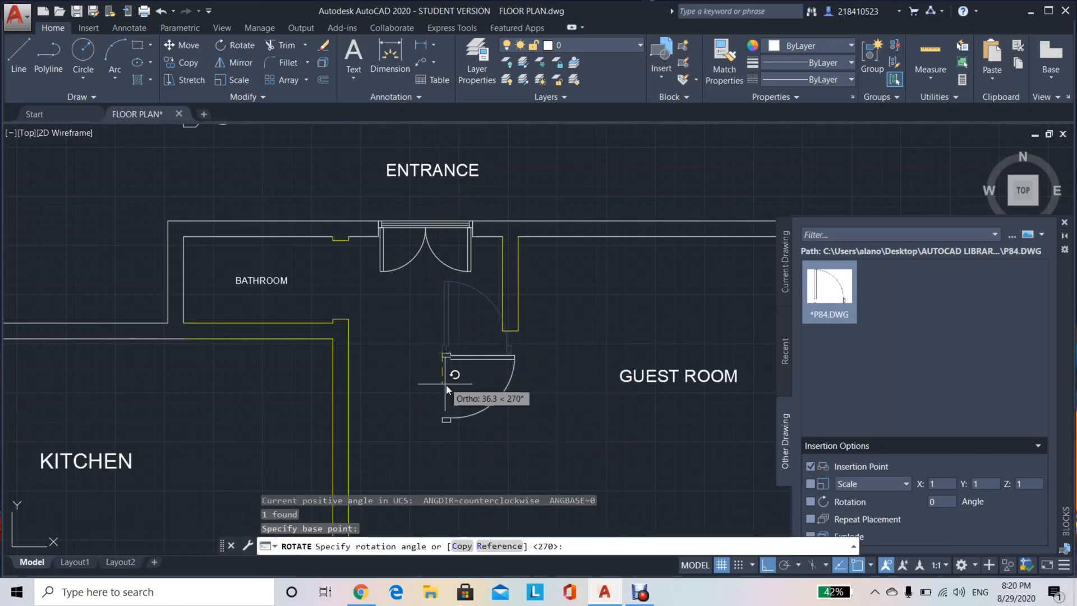
pyautogui.click(446, 389)
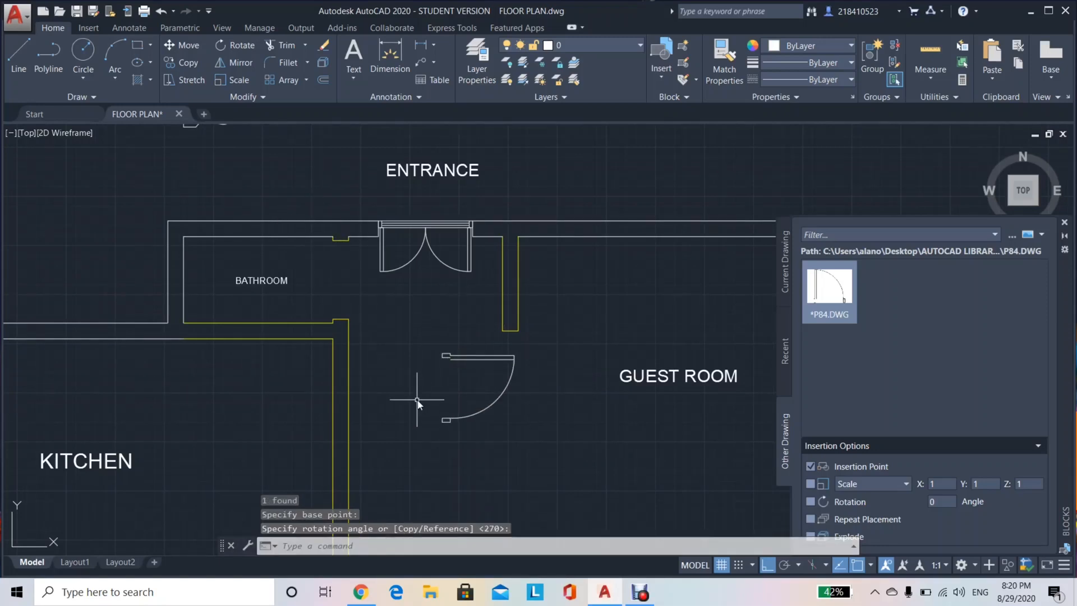
# Mirror the single door about a vertical line through its frame edge, erasing the source object.
pyautogui.press('Return')
pyautogui.click(452, 416)
pyautogui.press('Return')
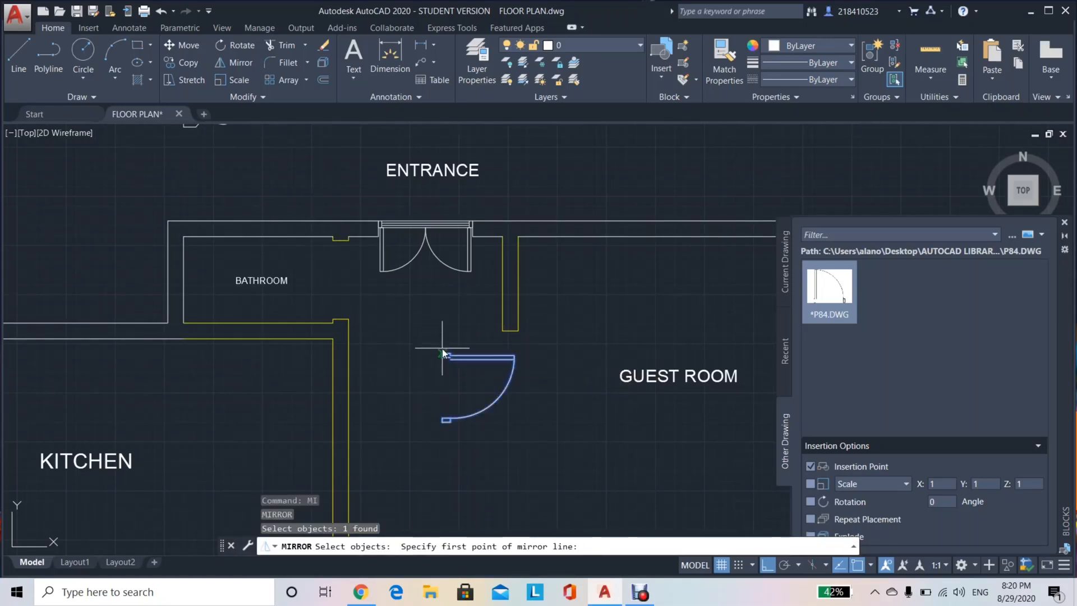
pyautogui.click(441, 355)
pyautogui.click(441, 402)
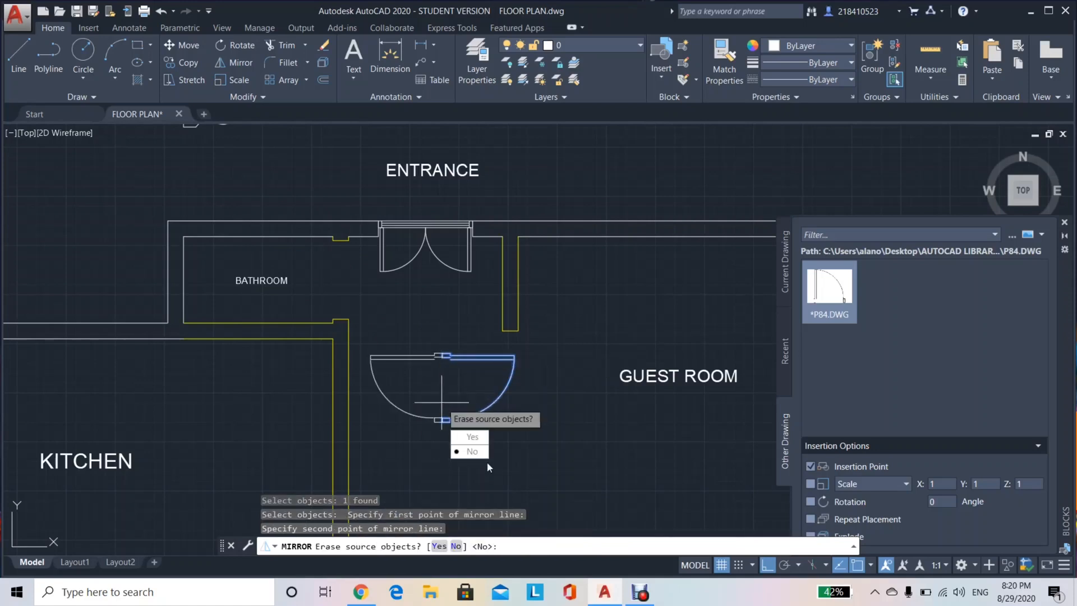
pyautogui.click(470, 439)
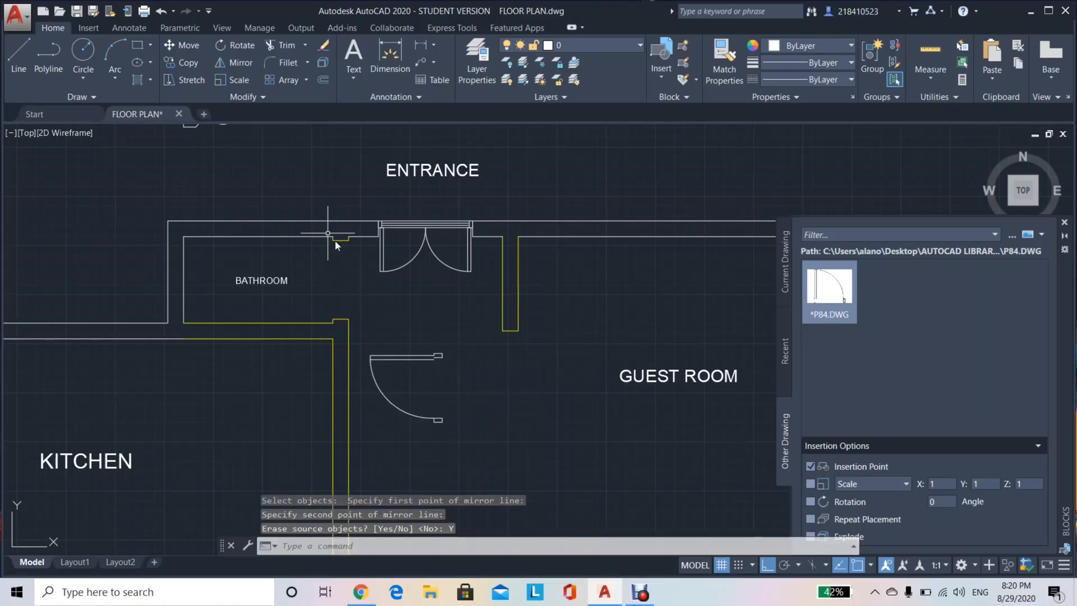
# Align the single door's right frame corners with the opening of the bathroom beside the entrance, scaling the block to fit.
pyautogui.press('Return')
pyautogui.scroll(4, 471, 387)
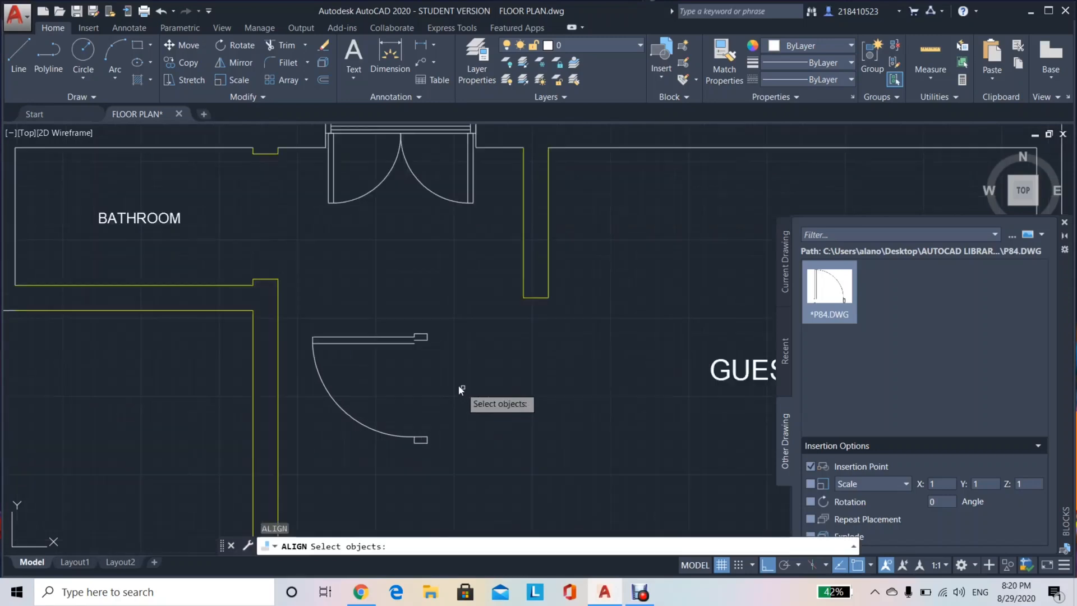
pyautogui.click(409, 304)
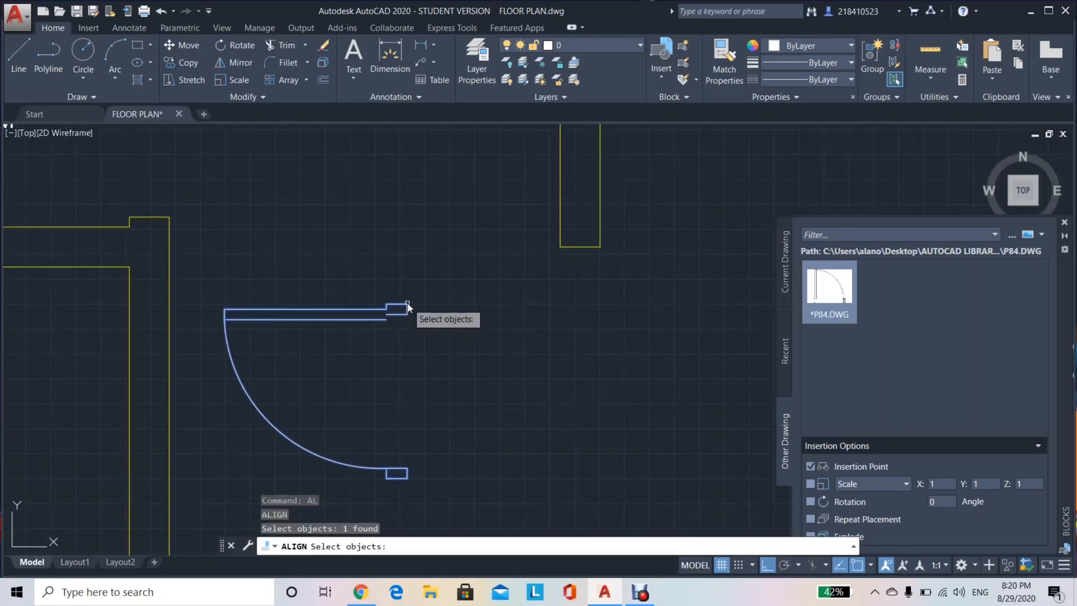
pyautogui.press('Return')
pyautogui.click(407, 304)
pyautogui.moveTo(303, 225); pyautogui.dragTo(391, 247, button='middle')
pyautogui.click(290, 158)
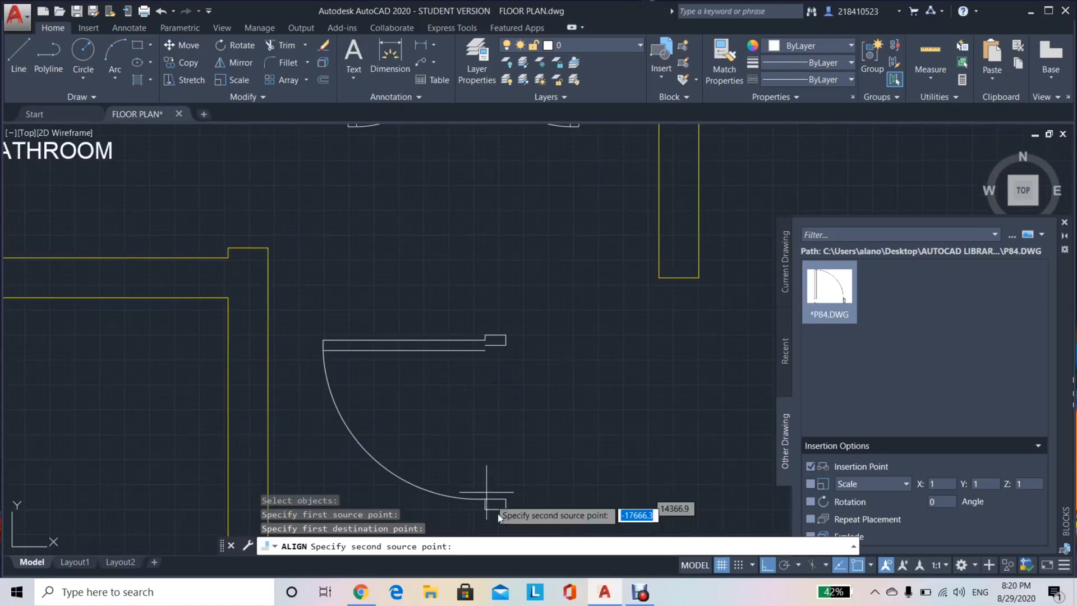
pyautogui.click(506, 506)
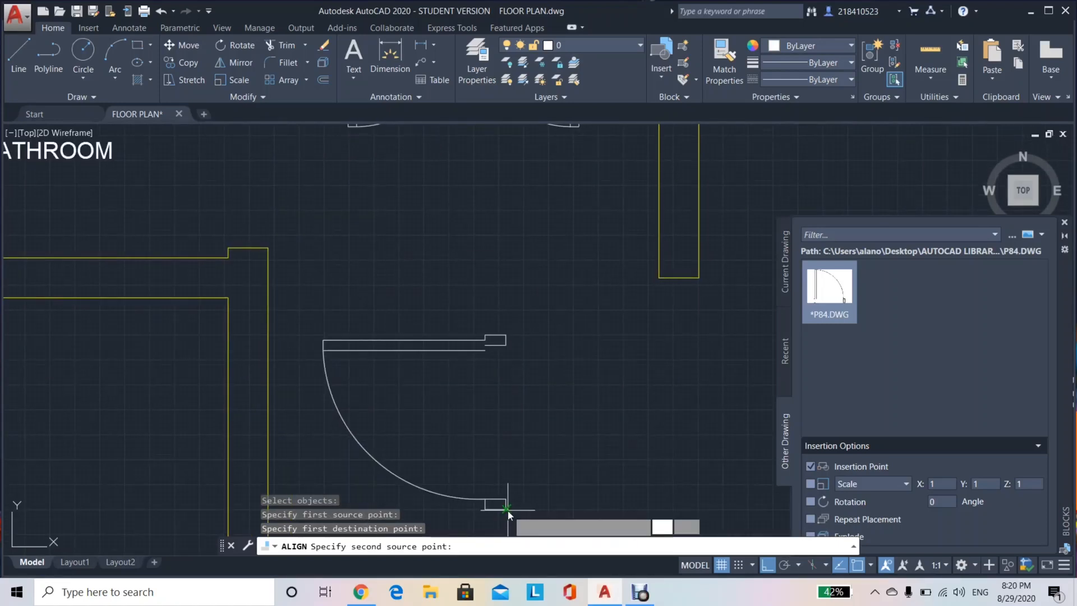
pyautogui.click(269, 248)
pyautogui.press('Return')
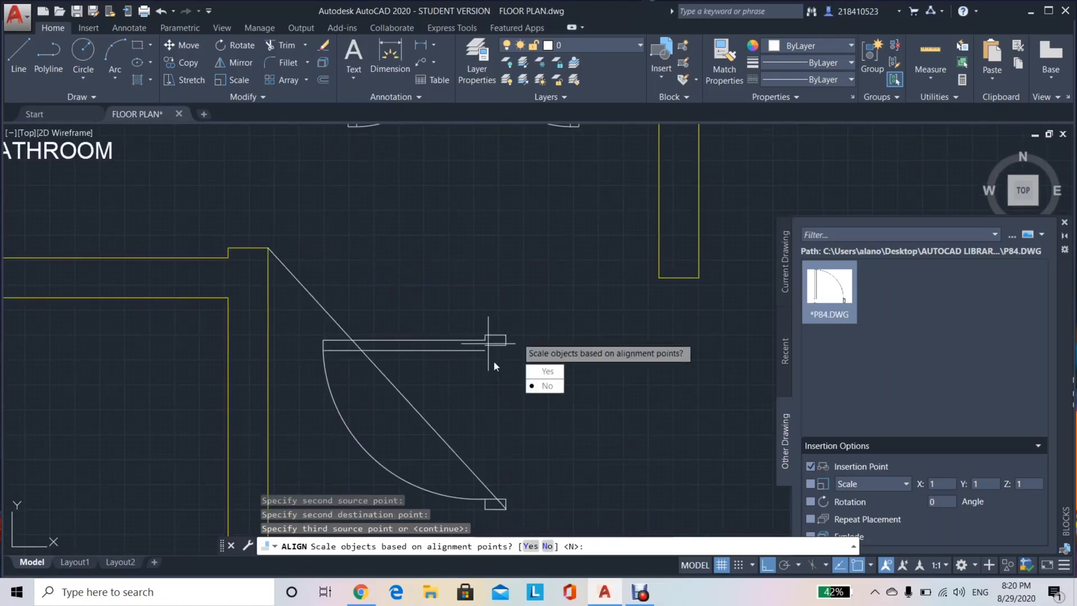
pyautogui.click(544, 371)
pyautogui.scroll(-4, 432, 320)
pyautogui.scroll(2, 303, 221)
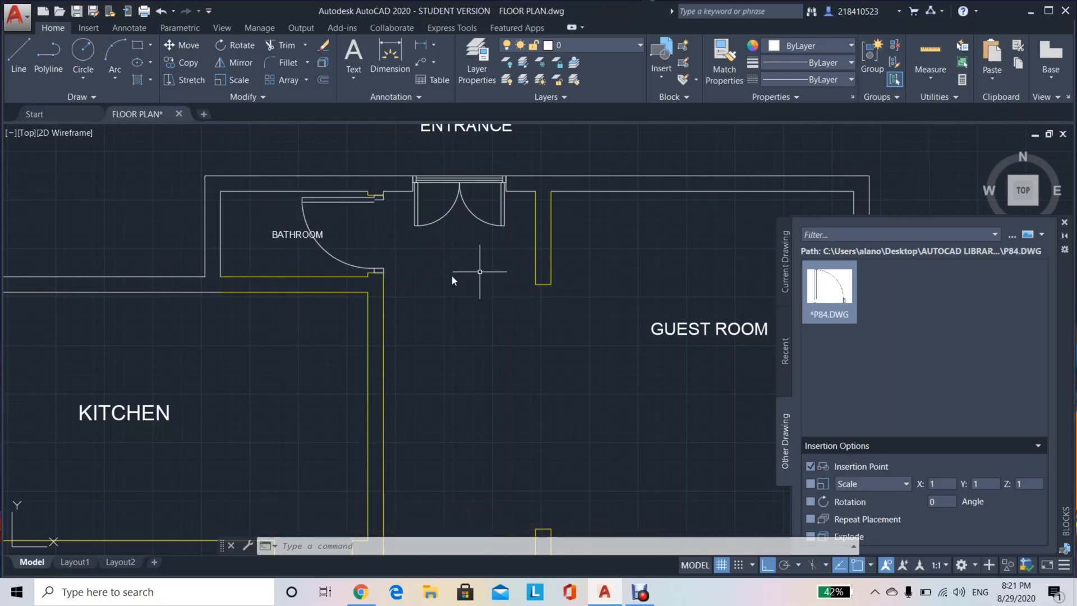
pyautogui.scroll(-4, 561, 292)
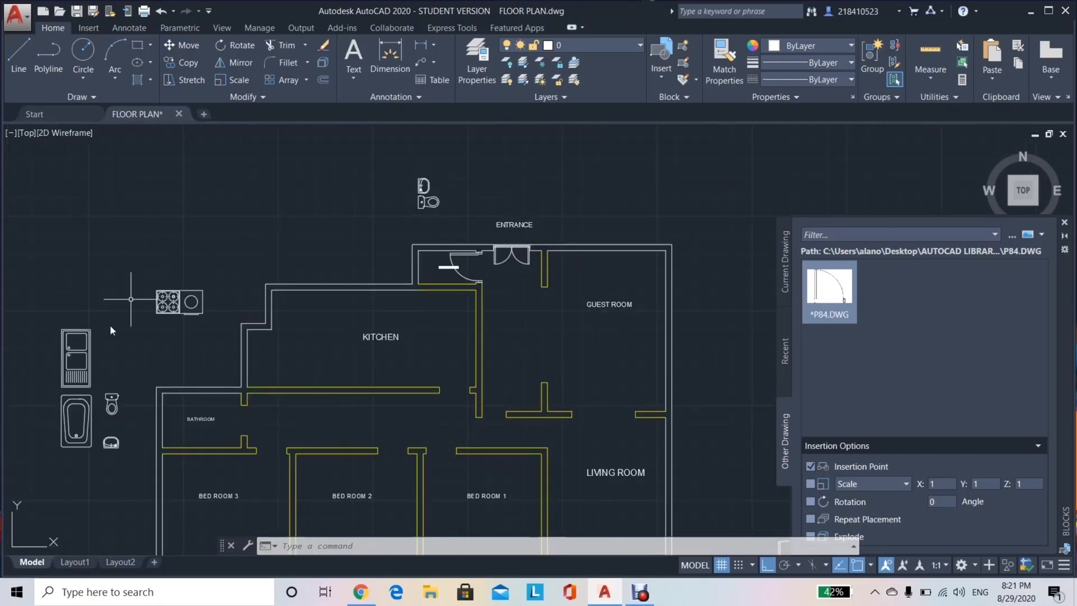
# Move the washbasin and toilet above the plan straight down into the small bathroom beside the entrance, against its outer wall.
pyautogui.moveTo(503, 436); pyautogui.dragTo(199, 289, button='middle')
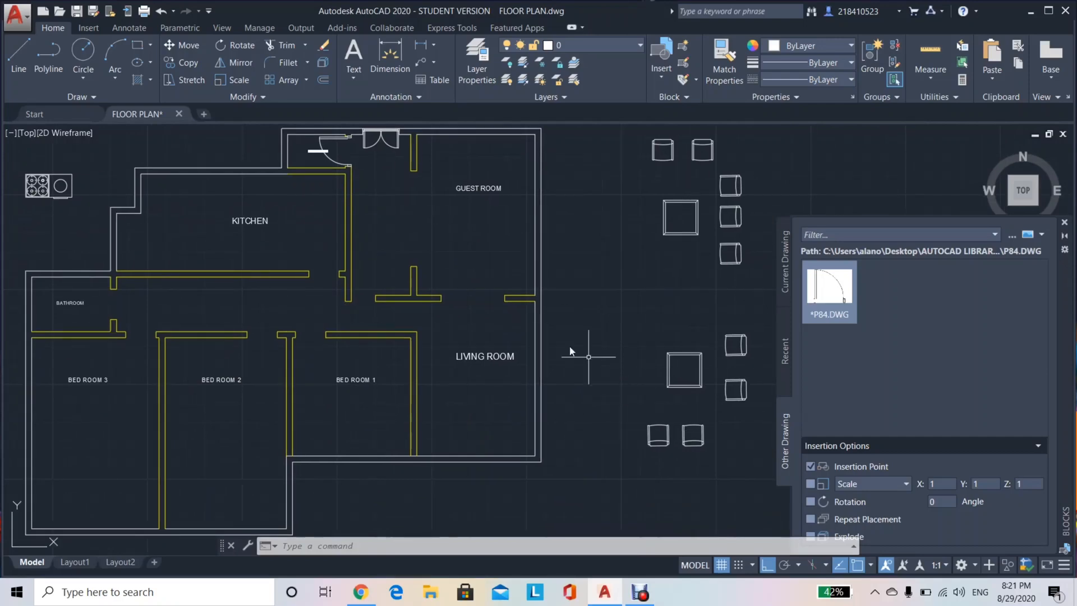
pyautogui.scroll(-2, 524, 301)
pyautogui.moveTo(524, 300); pyautogui.dragTo(656, 370, button='middle')
pyautogui.scroll(6, 565, 223)
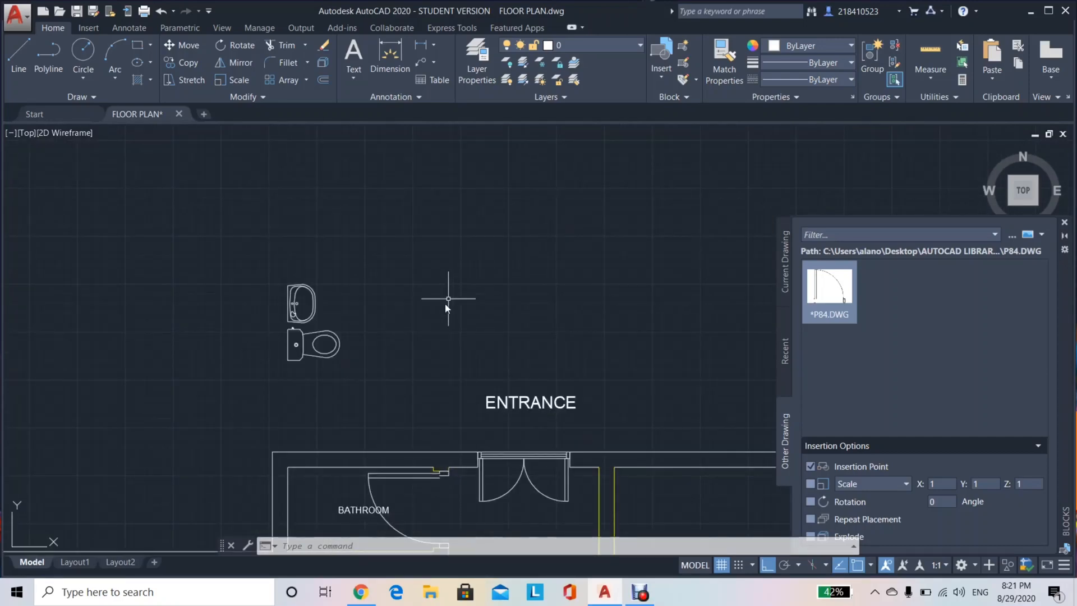
pyautogui.moveTo(448, 298); pyautogui.dragTo(480, 206, button='middle')
pyautogui.click(420, 150)
pyautogui.click(302, 245)
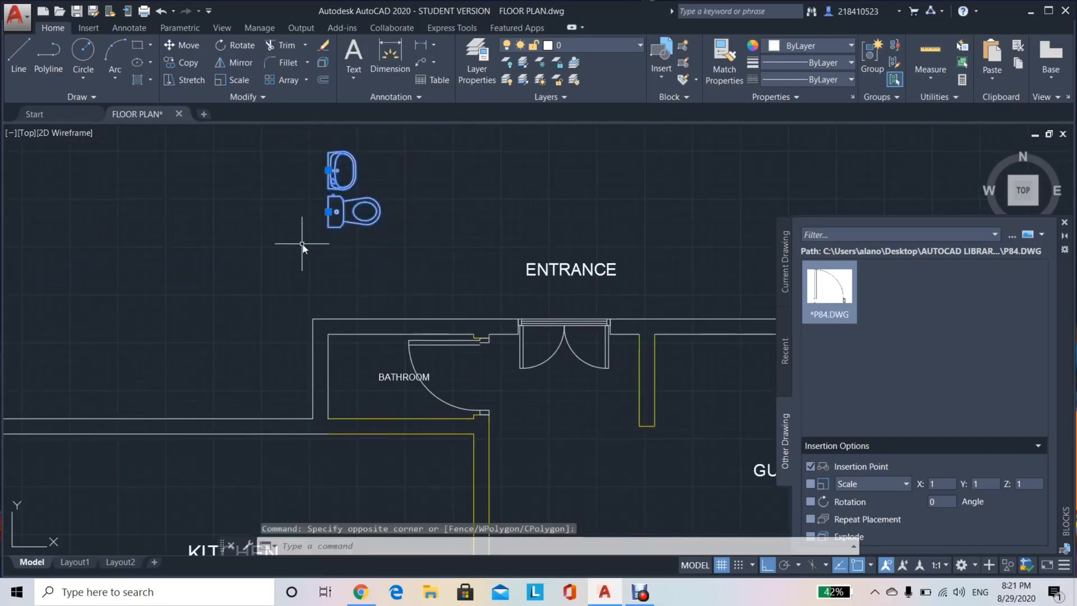
pyautogui.press('Return')
pyautogui.click(336, 179)
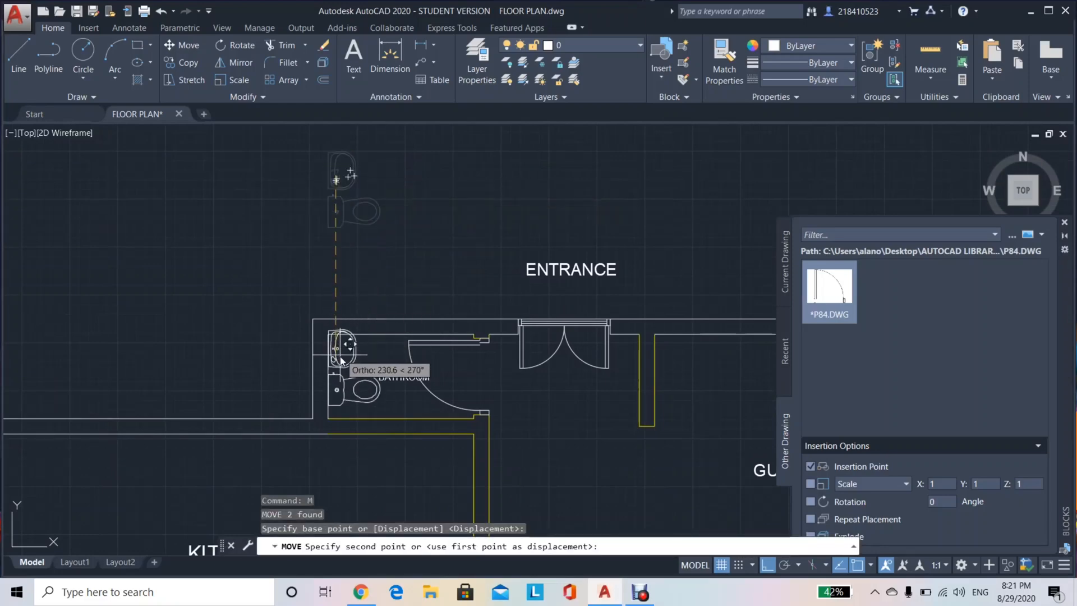
pyautogui.click(339, 366)
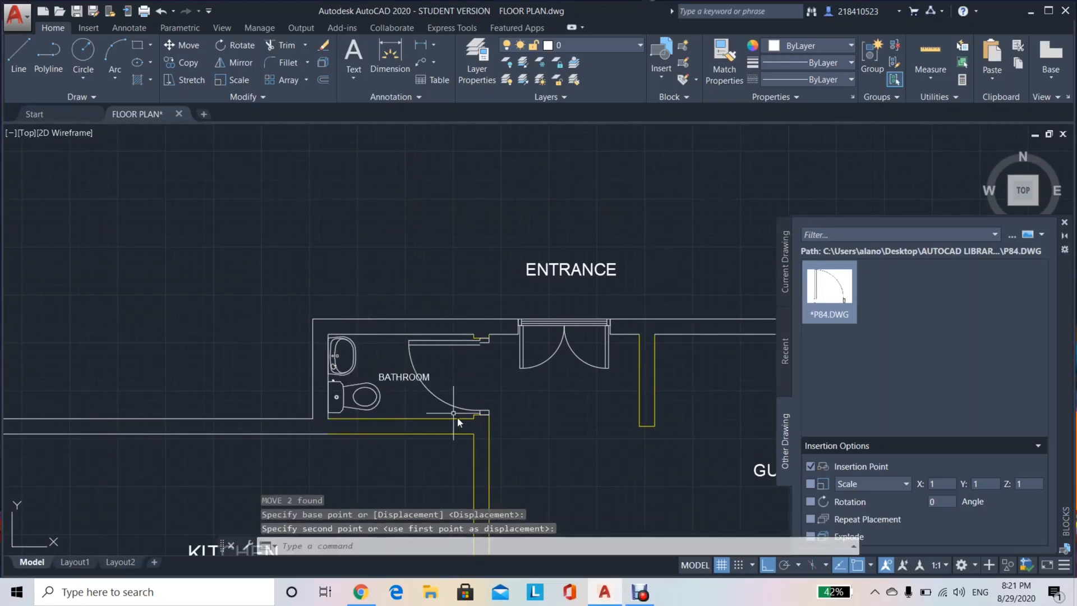
# Move both tables and all the chairs beside the plan horizontally into the guest room and living room.
pyautogui.scroll(-3, 506, 416)
pyautogui.moveTo(603, 411); pyautogui.dragTo(304, 184, button='middle')
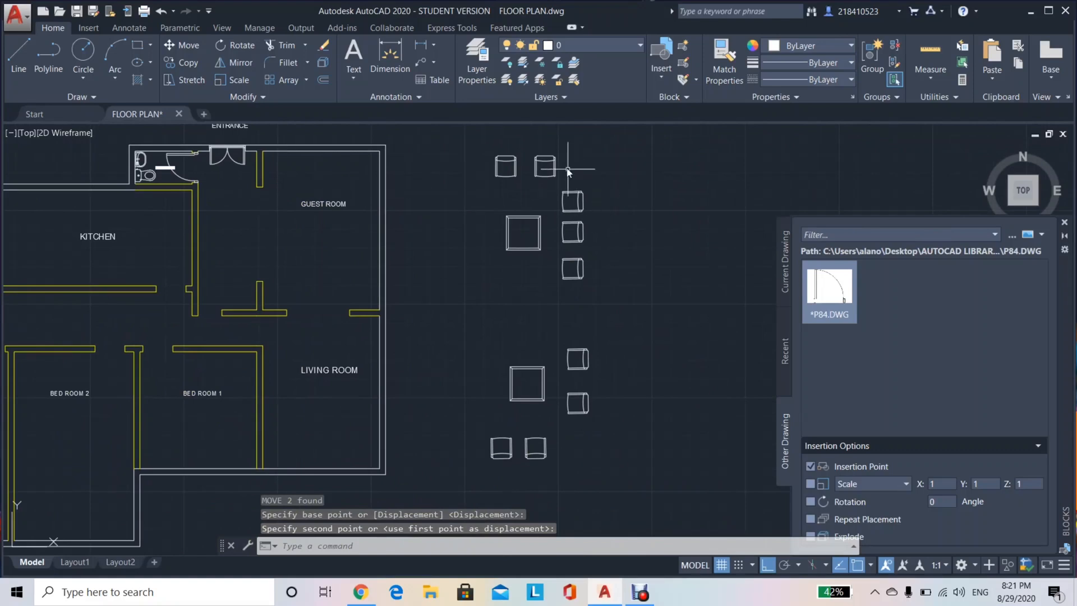
pyautogui.click(636, 138)
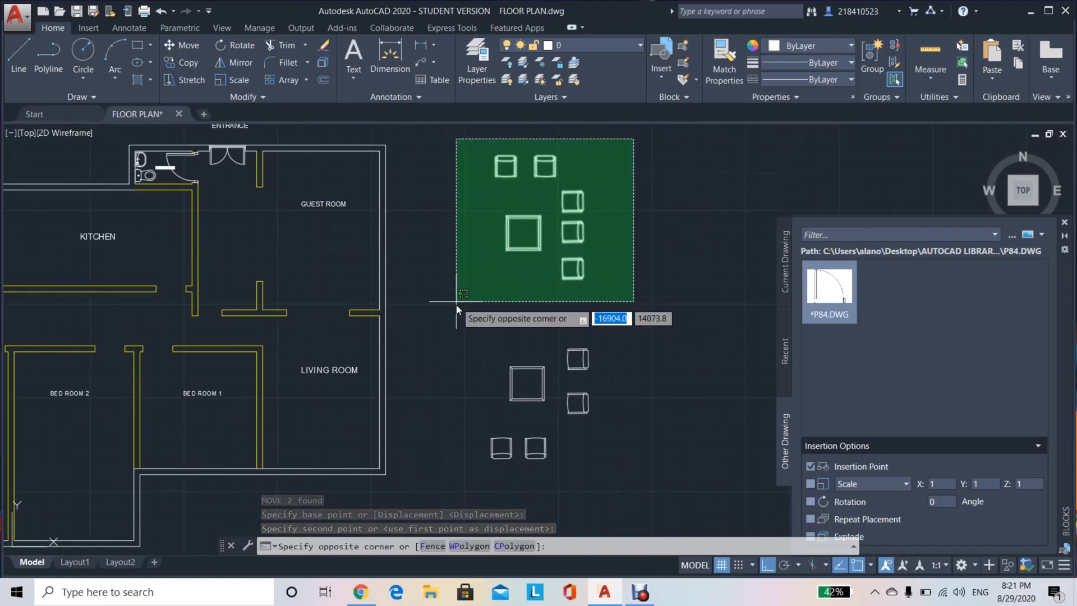
pyautogui.click(455, 477)
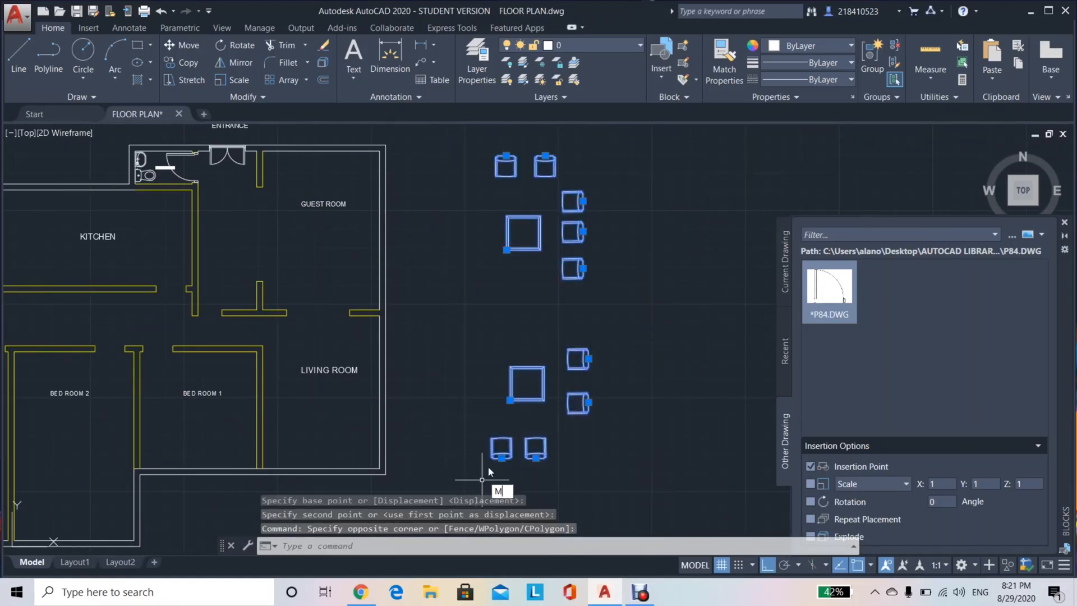
pyautogui.write('M')
pyautogui.press('Return')
pyautogui.click(525, 312)
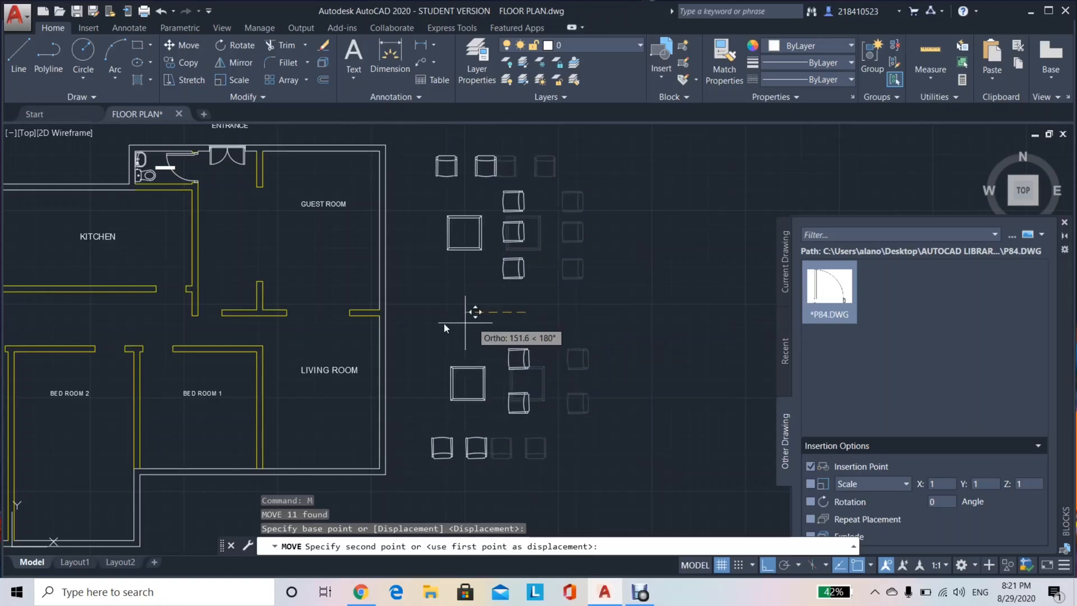
pyautogui.click(312, 332)
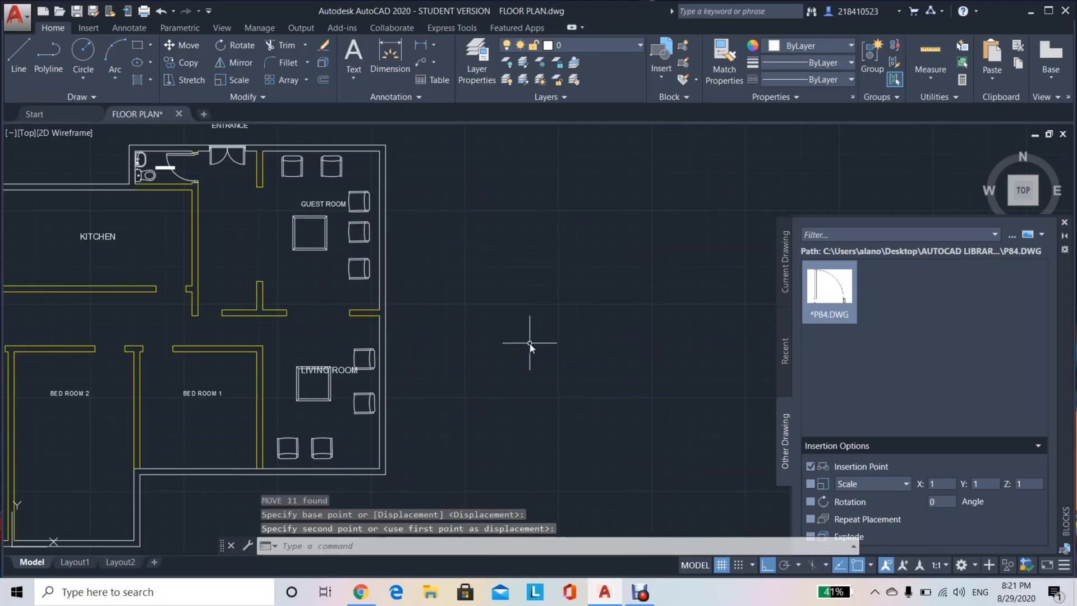
# Move the bed below the plan straight up into BED ROOM 2, with its head near the exterior wall.
pyautogui.scroll(-3, 329, 351)
pyautogui.scroll(3, 362, 343)
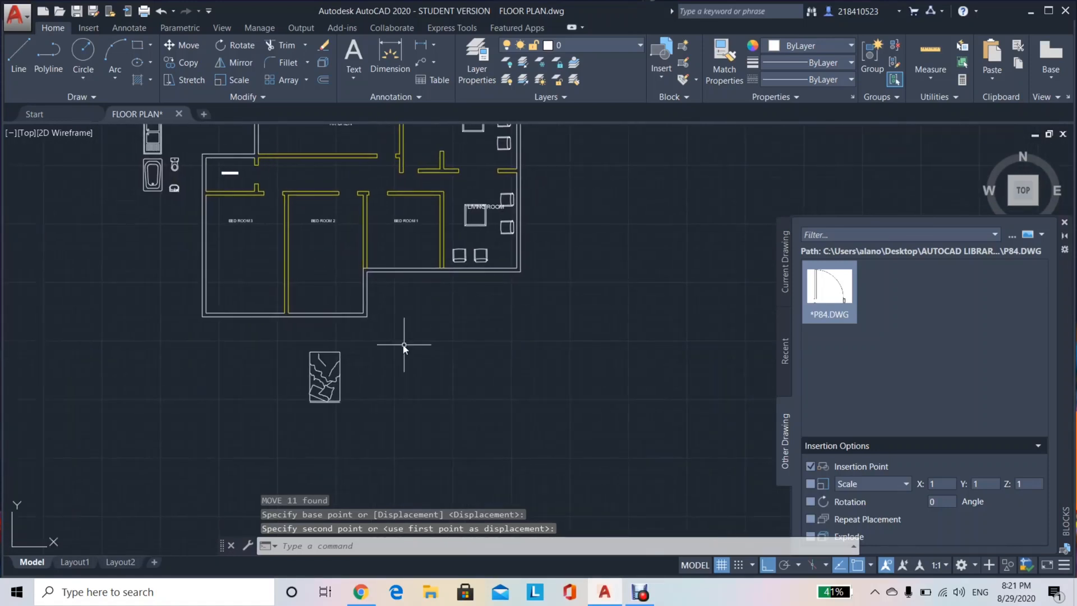
pyautogui.click(345, 342)
pyautogui.click(252, 497)
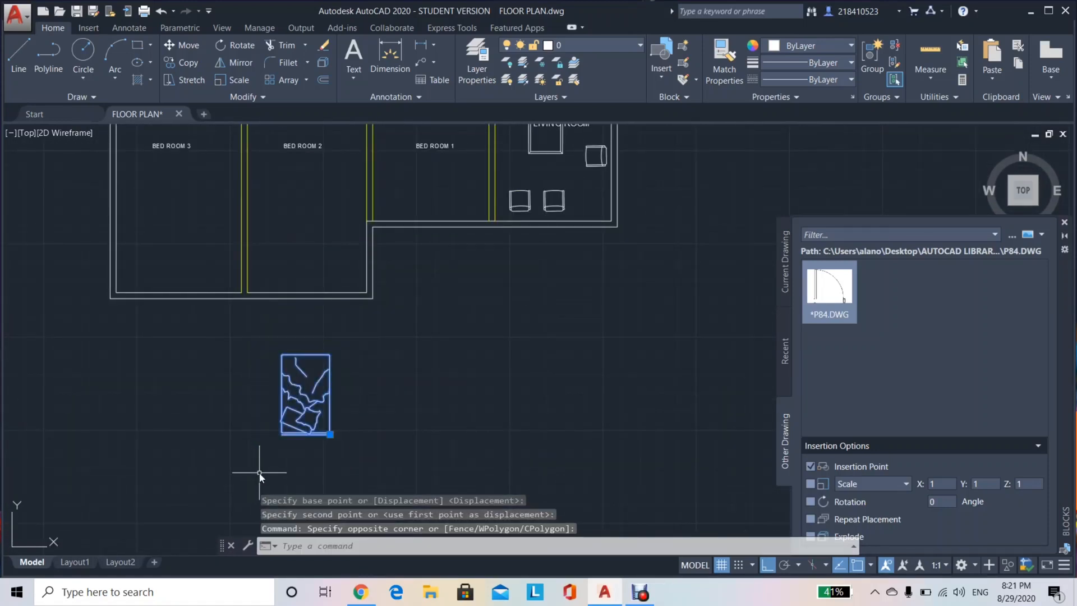
pyautogui.write('M')
pyautogui.press('Return')
pyautogui.click(302, 402)
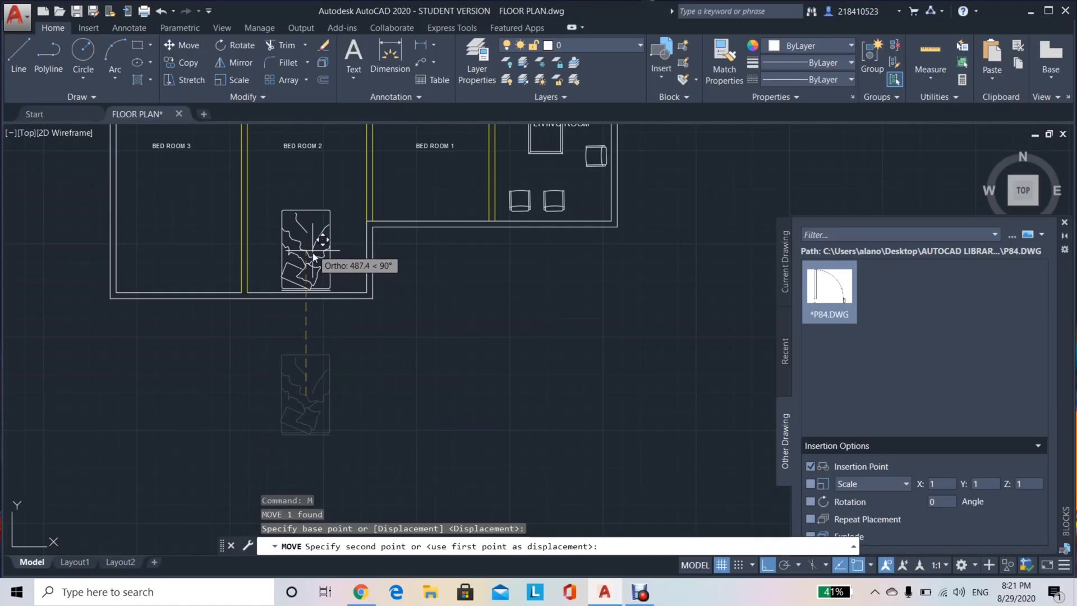
pyautogui.click(312, 251)
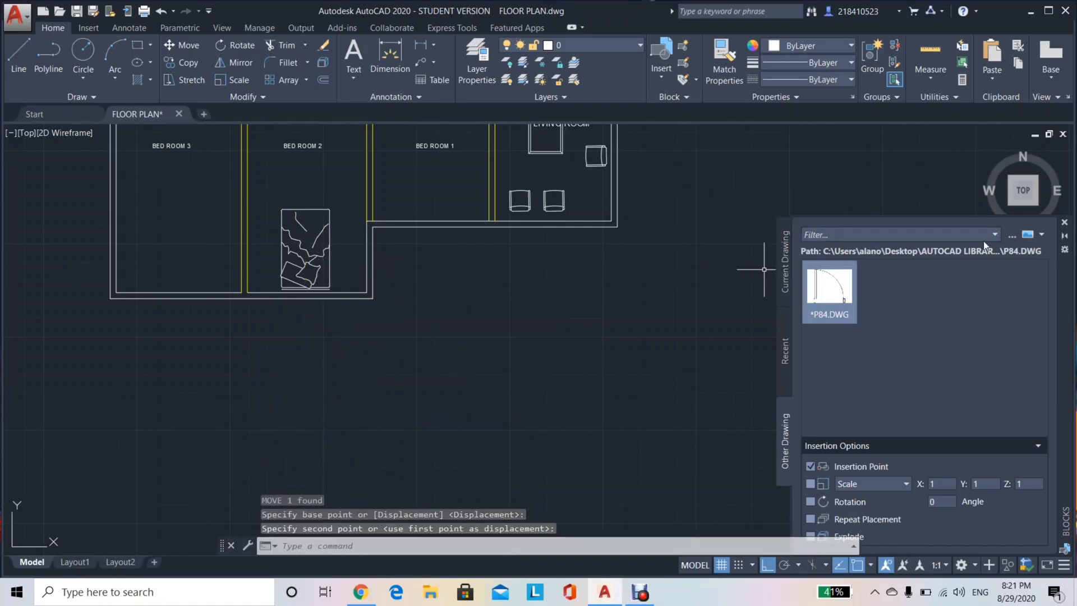
# Preview the bed drawings in the AUTOCAD LIBRARY beds folder through LIT90.DWG, and close the file selection without opening one.
pyautogui.moveTo(358, 280); pyautogui.dragTo(431, 396, button='middle')
pyautogui.scroll(2, 382, 325)
pyautogui.scroll(-2, 364, 379)
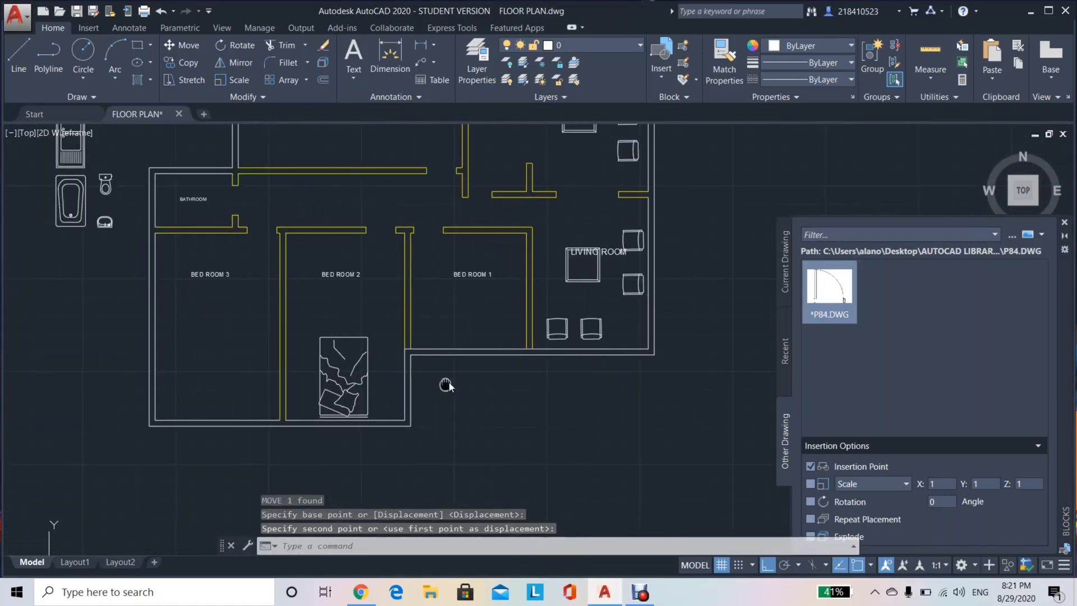
pyautogui.click(1011, 236)
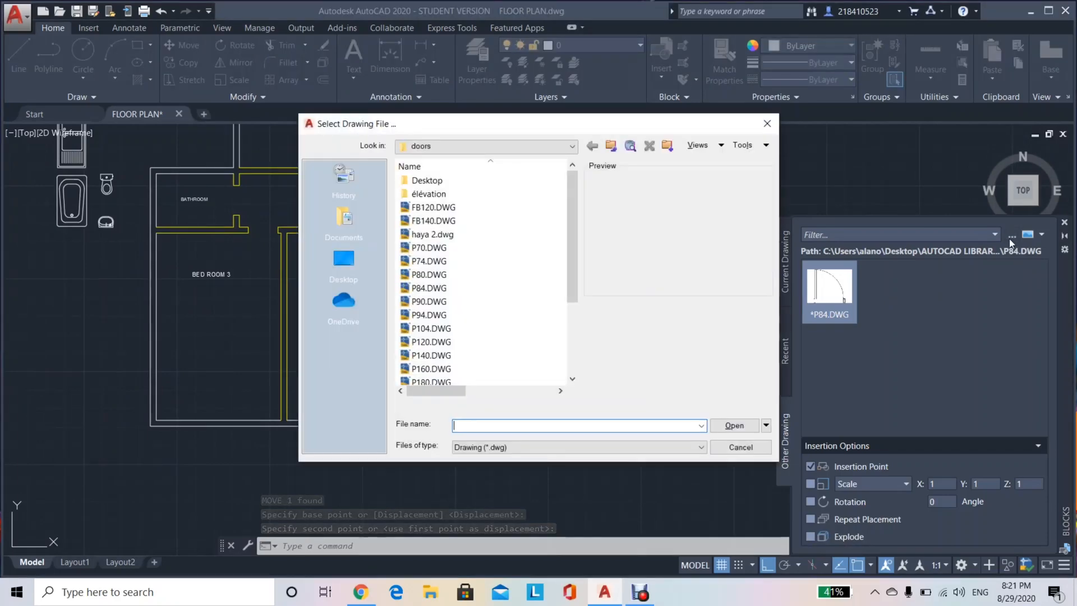
pyautogui.click(611, 145)
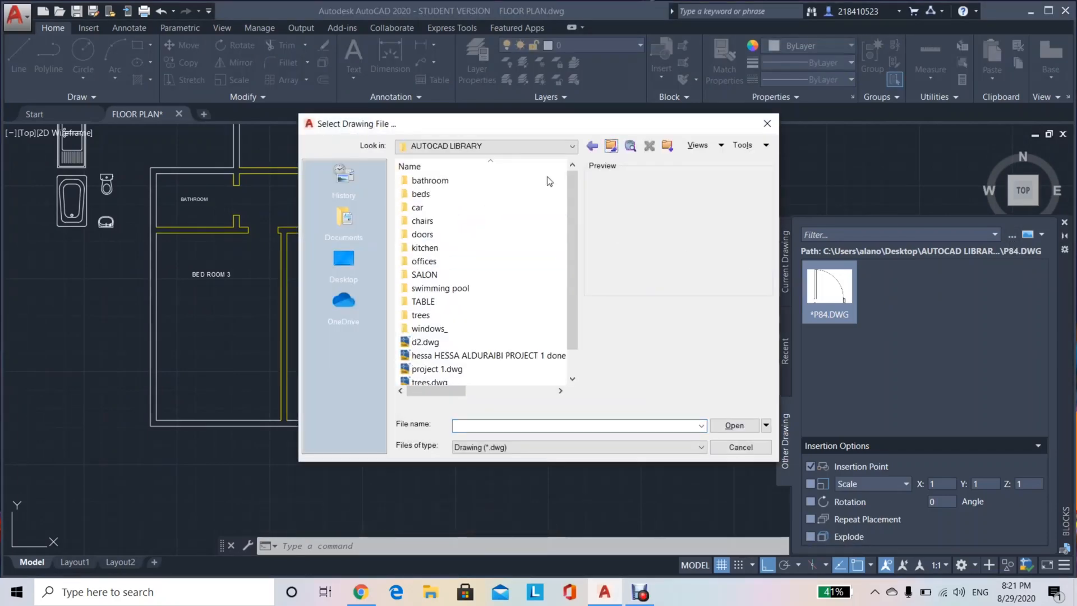
pyautogui.doubleClick(427, 193)
pyautogui.click(443, 220)
pyautogui.press('Down')
pyautogui.press('Down')
pyautogui.press('Down')
pyautogui.press('Down')
pyautogui.press('Down')
pyautogui.press('Down')
pyautogui.press('Down')
pyautogui.press('Down')
pyautogui.press('Down')
pyautogui.press('Down')
pyautogui.press('Down')
pyautogui.press('Down')
pyautogui.press('Down')
pyautogui.press('Down')
pyautogui.press('Down')
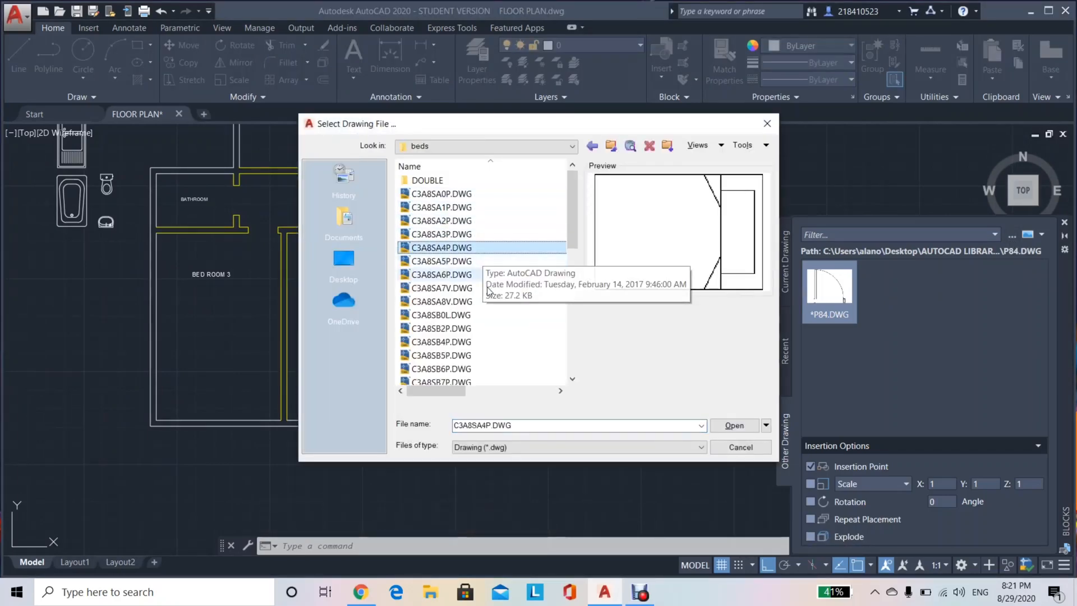
pyautogui.press('Down')
pyautogui.press('Down')
pyautogui.press('Down')
pyautogui.press('Down')
pyautogui.press('Down')
pyautogui.press('Down')
pyautogui.press('Down')
pyautogui.press('Down')
pyautogui.press('Down')
pyautogui.press('Down')
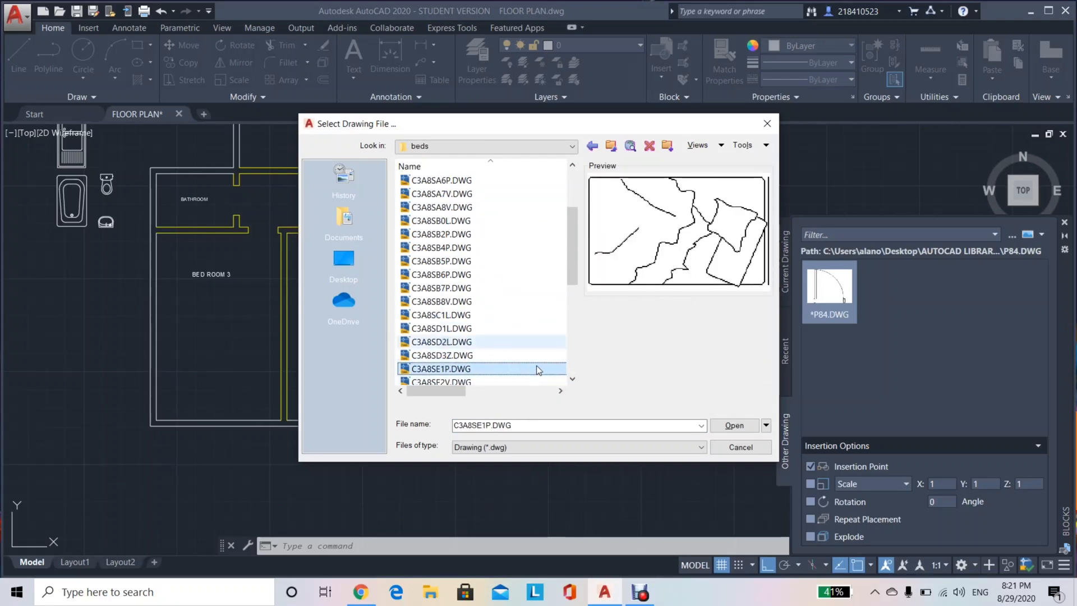
pyautogui.press('Down')
pyautogui.press('Down')
pyautogui.press('Down')
pyautogui.press('Down')
pyautogui.press('Down')
pyautogui.press('Down')
pyautogui.press('Down')
pyautogui.press('Down')
pyautogui.press('Down')
pyautogui.press('Down')
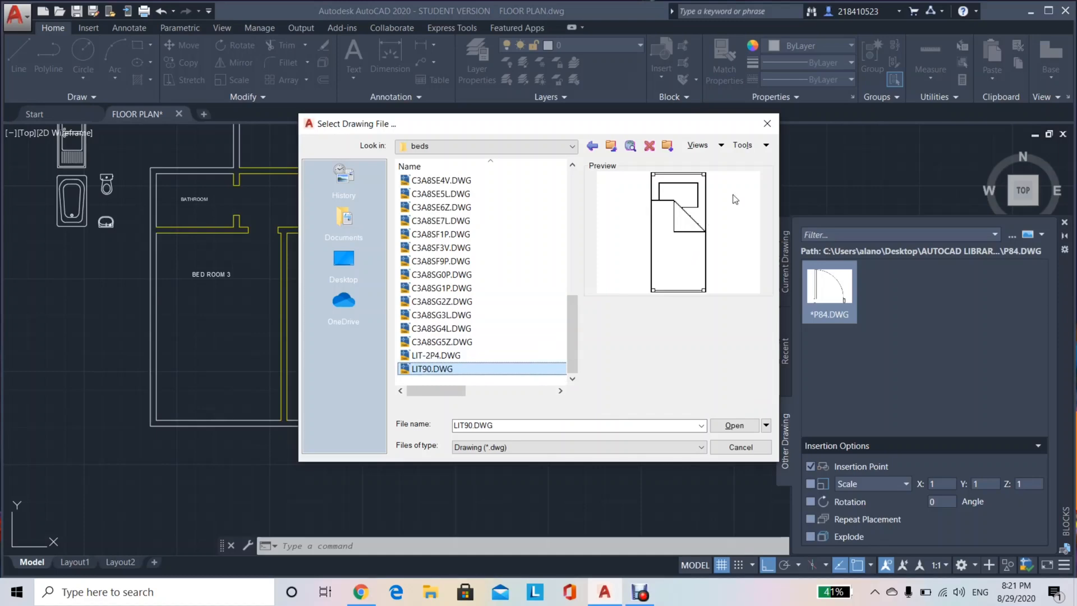
pyautogui.click(775, 121)
# Move the double sink, stove and adjoining round-basin unit horizontally into the kitchen, with the double sink against the side wall.
pyautogui.scroll(-4, 482, 267)
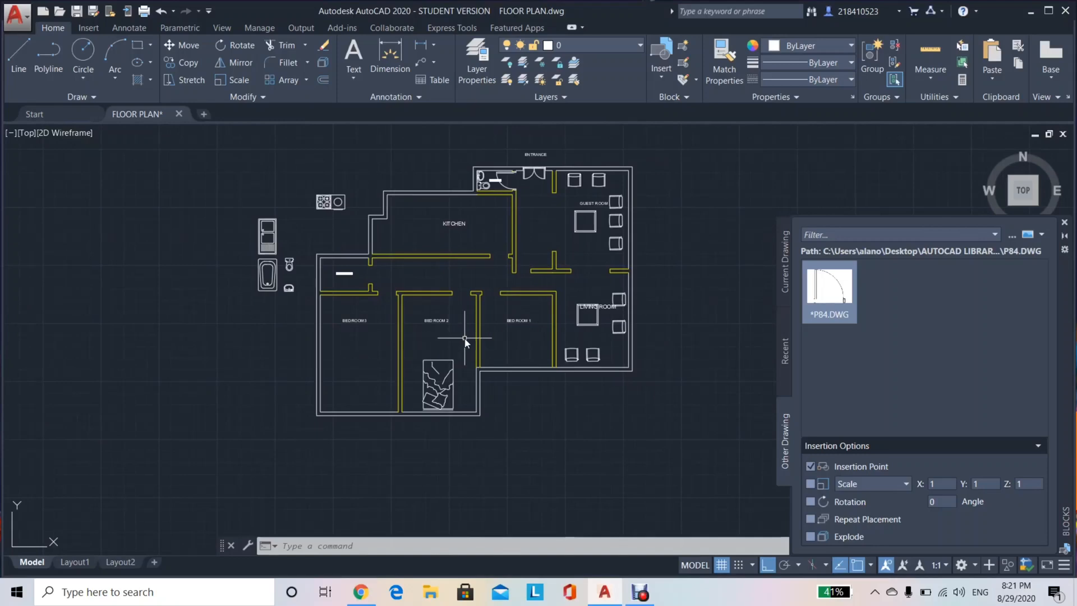
pyautogui.scroll(2, 389, 274)
pyautogui.moveTo(235, 224); pyautogui.dragTo(320, 317, button='middle')
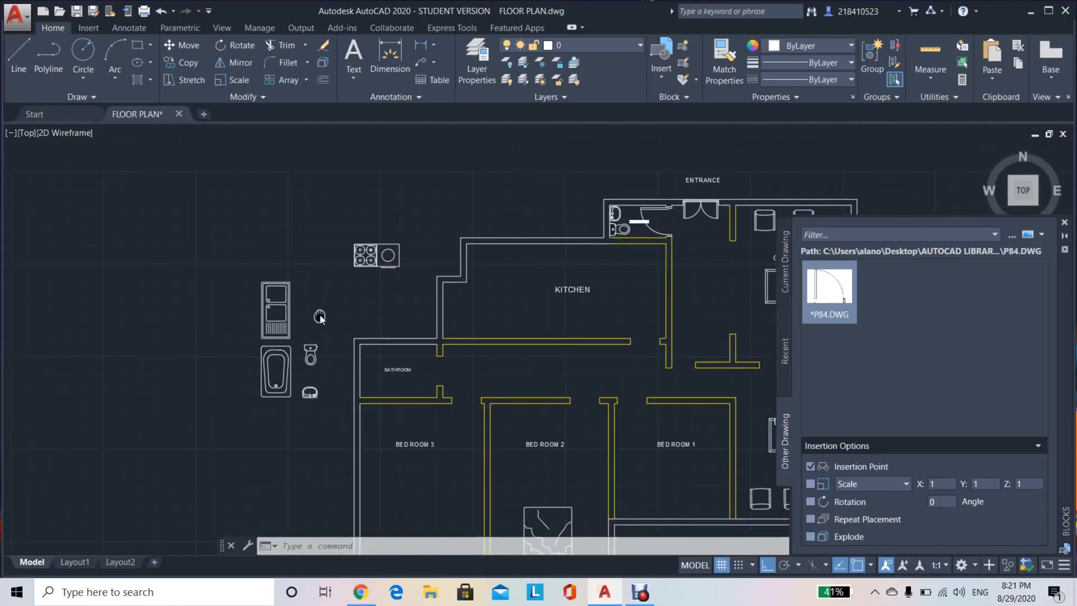
pyautogui.click(469, 228)
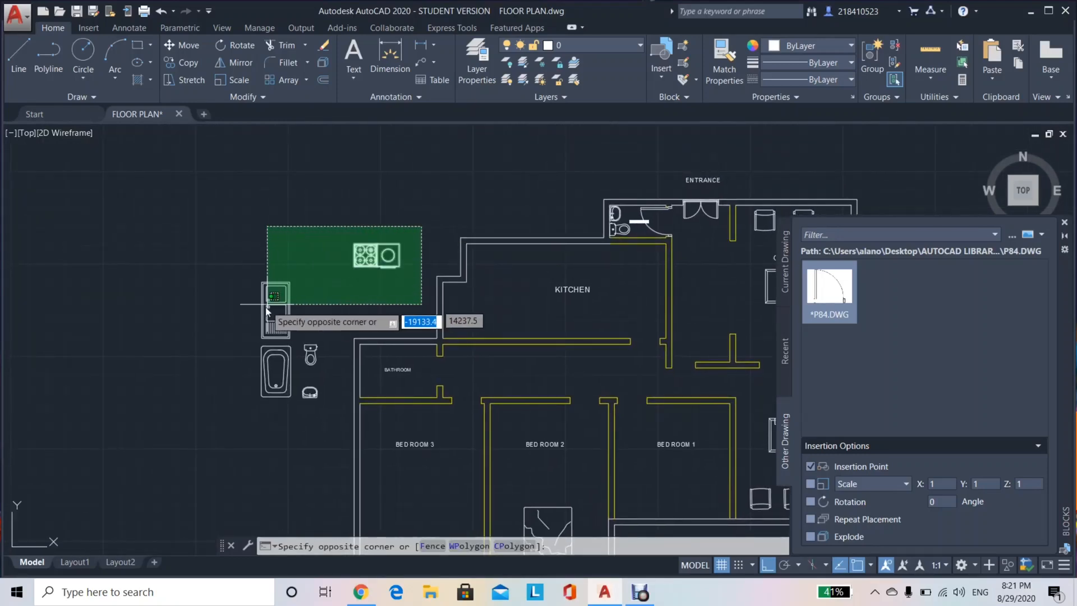
pyautogui.click(244, 336)
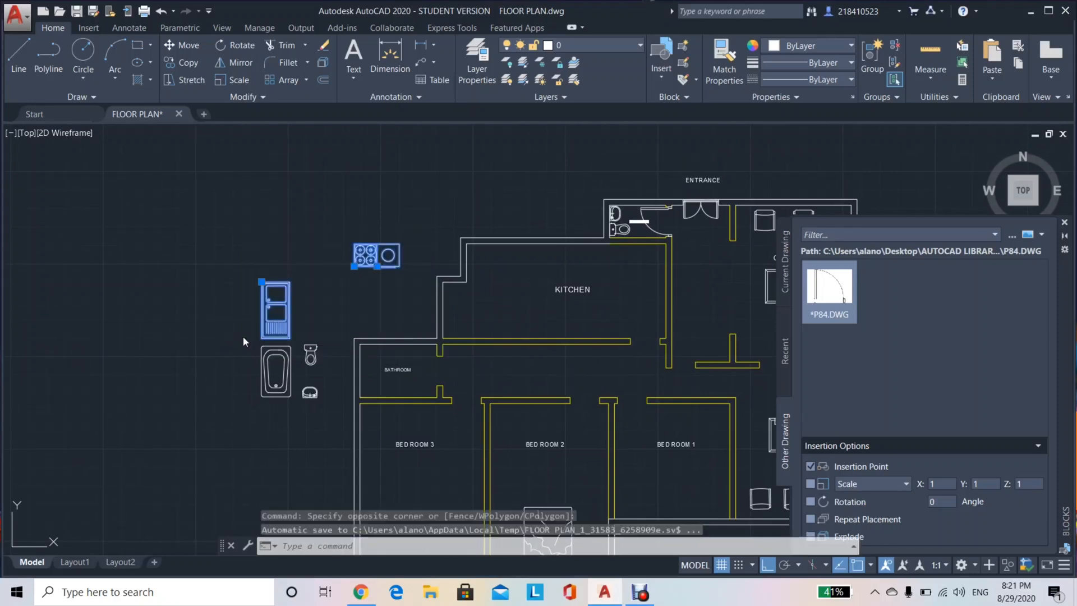
pyautogui.write('m')
pyautogui.press('Return')
pyautogui.click(303, 302)
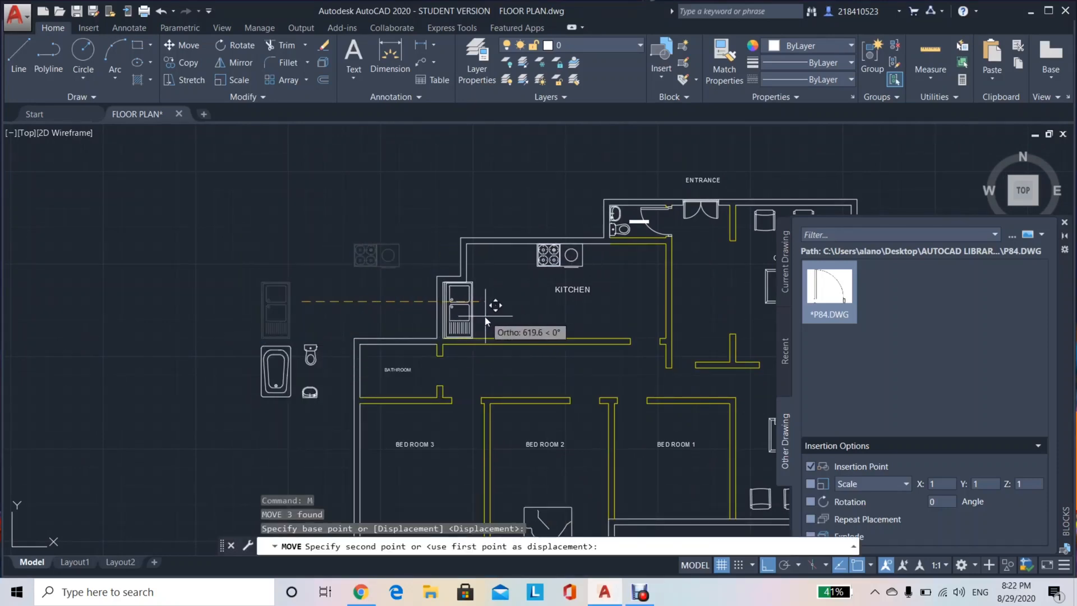
pyautogui.click(484, 318)
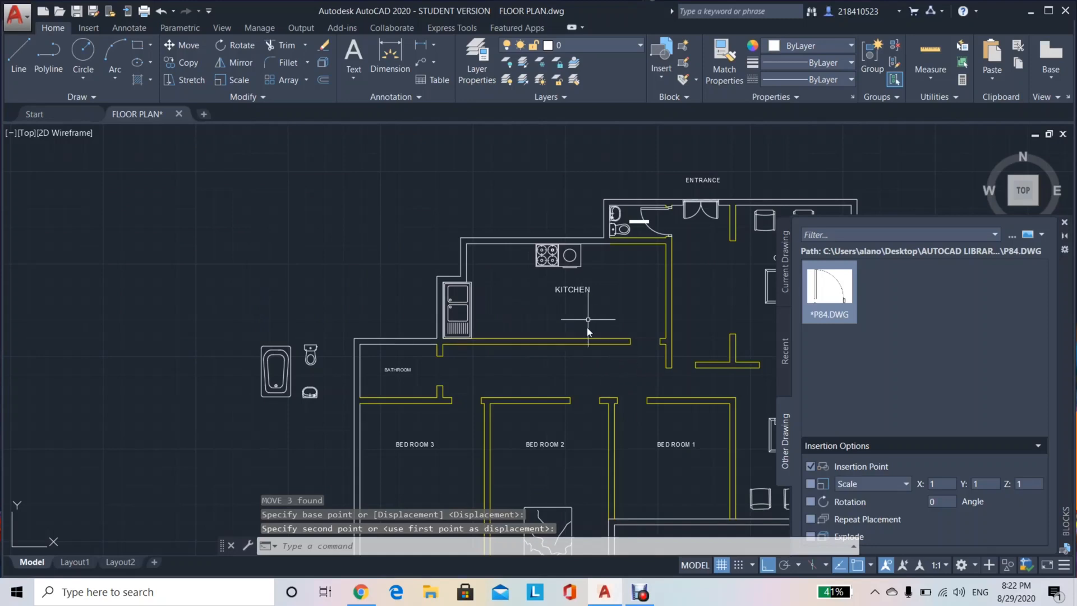
# Move the bathtub, toilet and washbasin outside the plan horizontally into the bathroom above BED ROOM 3.
pyautogui.moveTo(483, 358); pyautogui.dragTo(489, 284, button='middle')
pyautogui.click(344, 248)
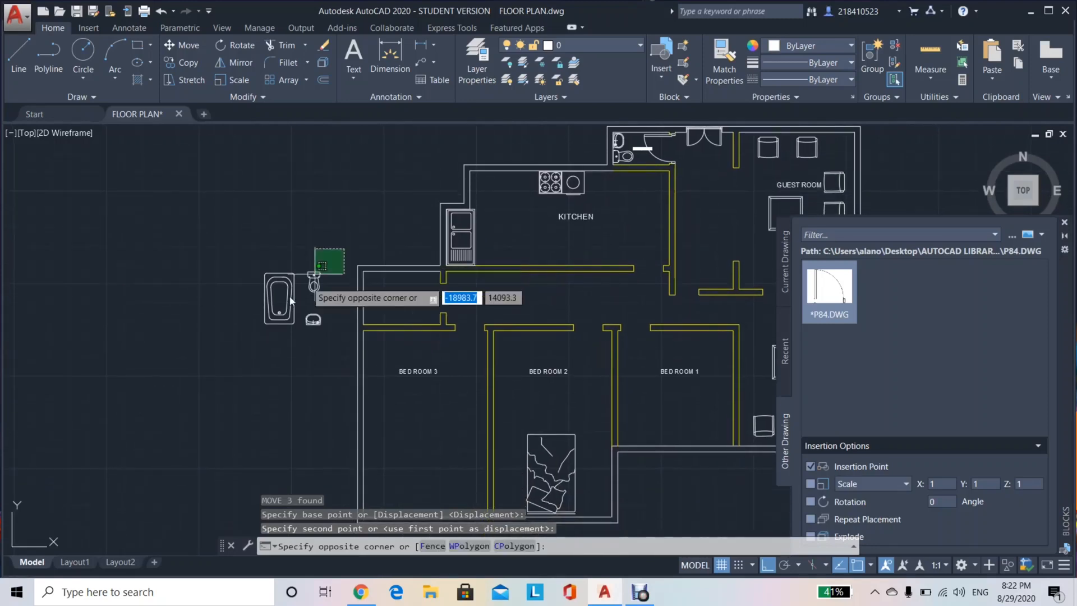
pyautogui.click(252, 351)
pyautogui.write('m')
pyautogui.press('Return')
pyautogui.click(333, 305)
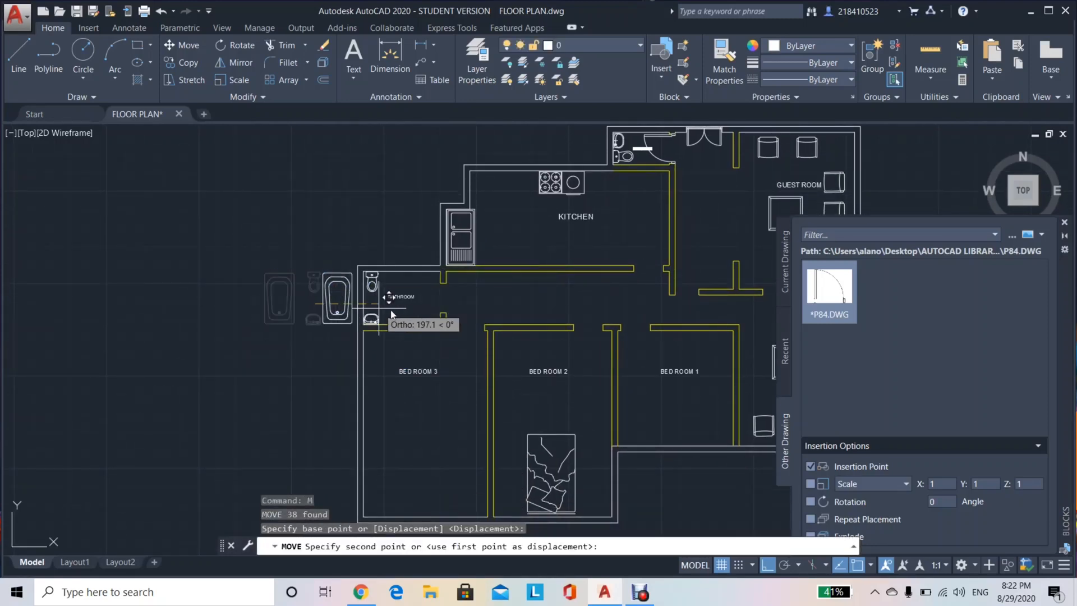
pyautogui.click(433, 312)
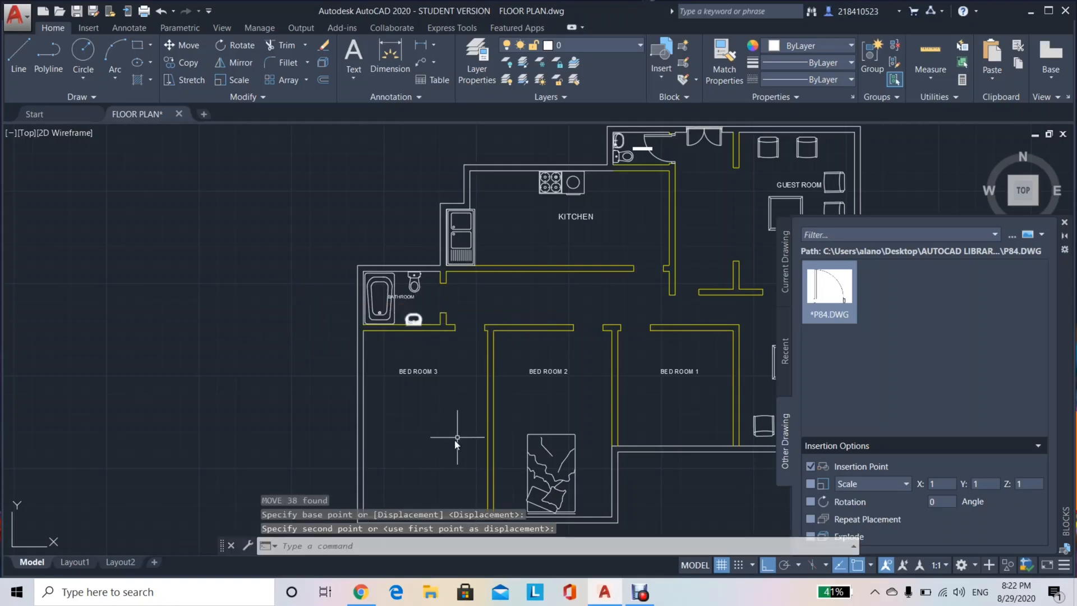
# Move the BATHROOM label above BED ROOM 3 horizontally away from the bathtub, into the space between the toilet and washbasin.
pyautogui.scroll(4, 415, 309)
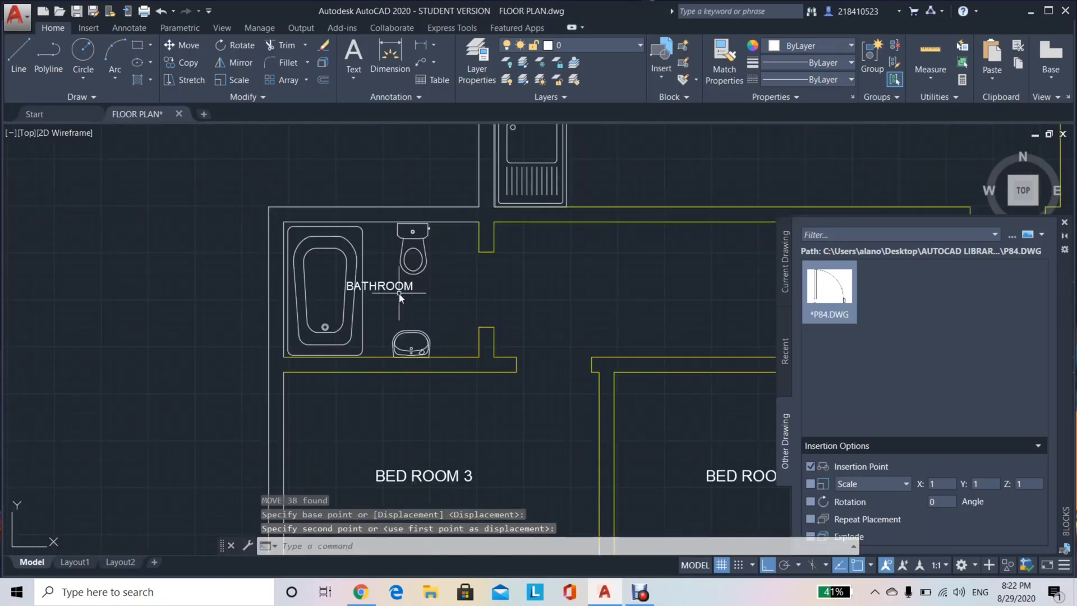
pyautogui.click(400, 293)
pyautogui.write('M')
pyautogui.press('Return')
pyautogui.click(440, 298)
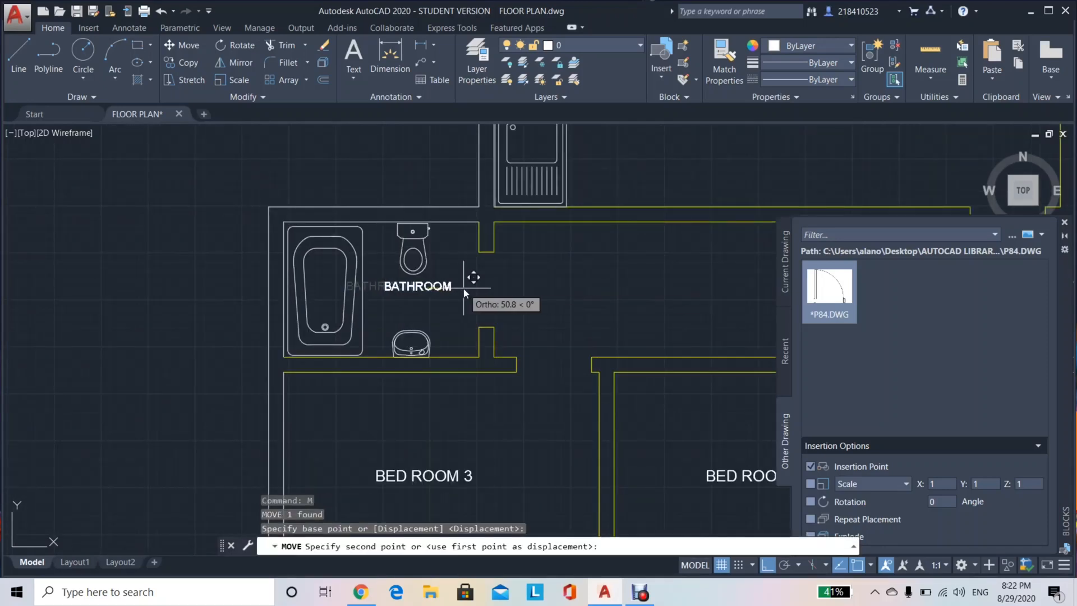
pyautogui.click(478, 303)
# Close the Blocks palette and review the furnished floor plan.
pyautogui.scroll(-5, 588, 389)
pyautogui.moveTo(589, 388); pyautogui.dragTo(432, 351, button='middle')
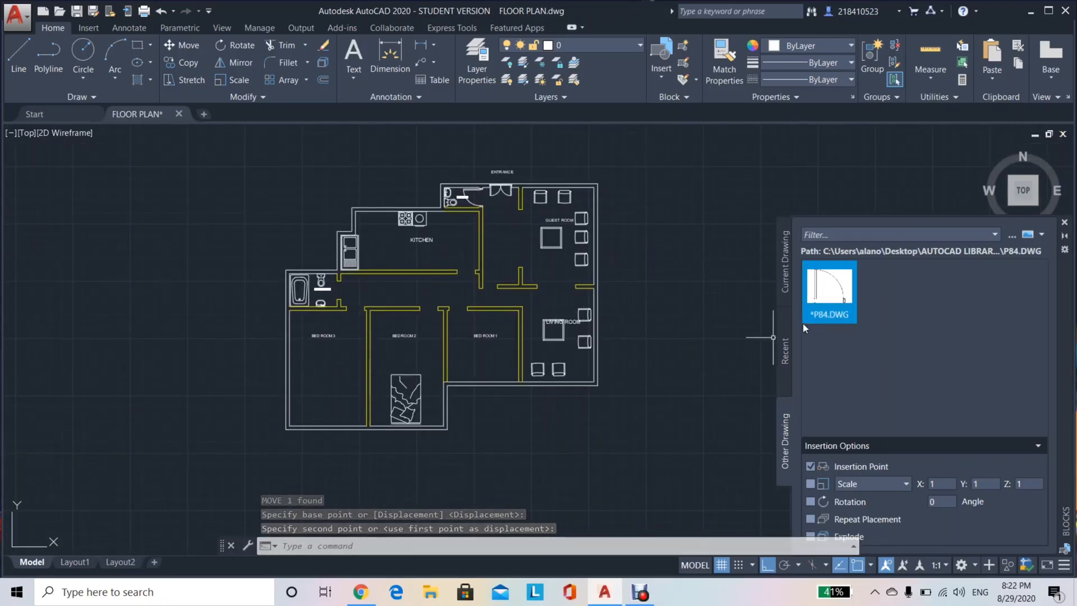
pyautogui.click(1064, 222)
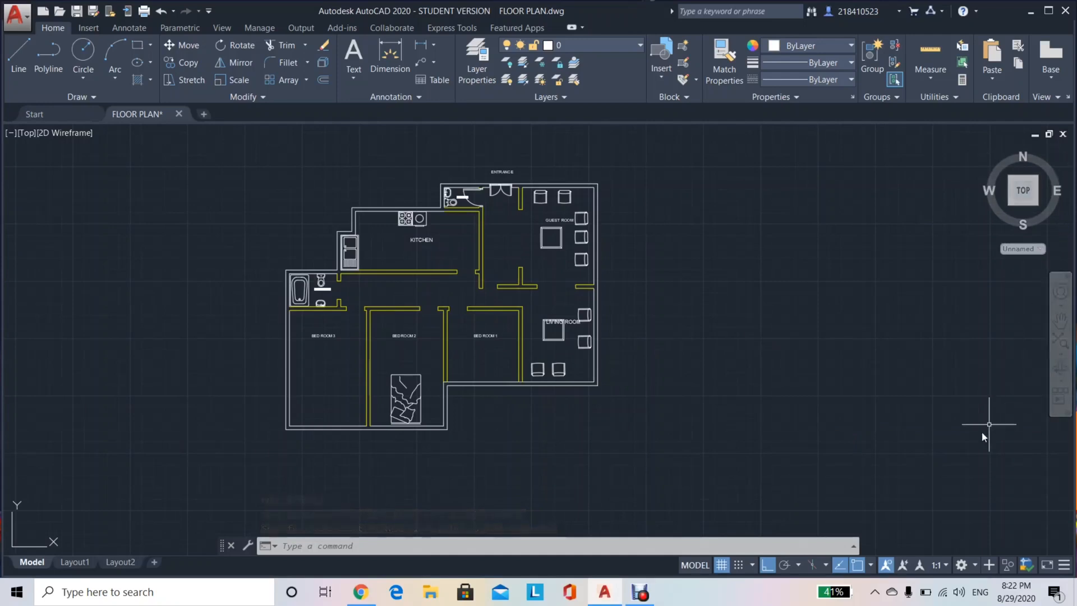
pyautogui.scroll(2, 488, 390)
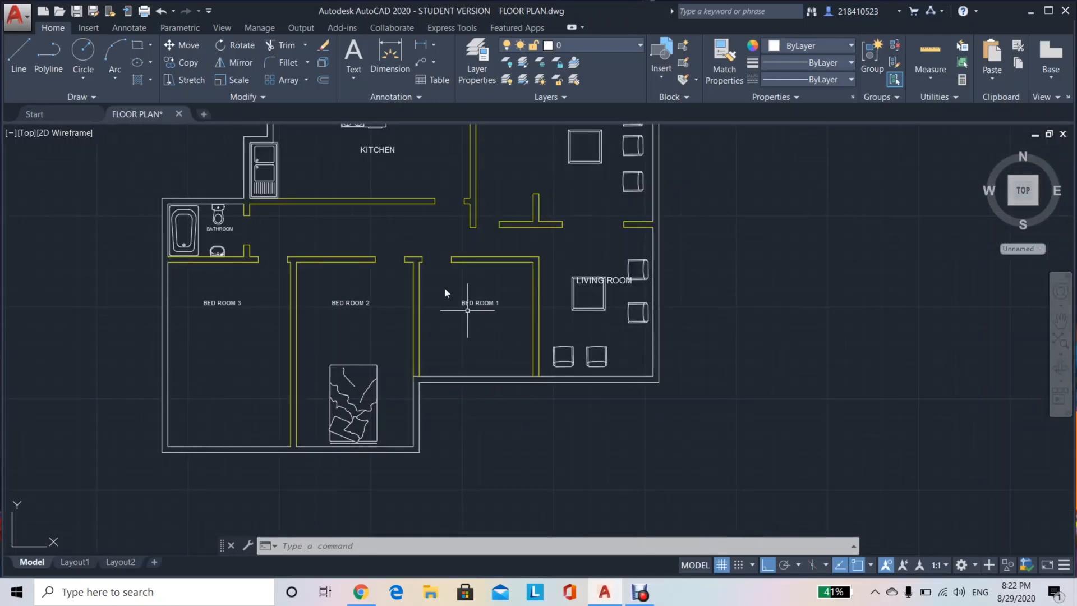
pyautogui.scroll(-2, 444, 287)
pyautogui.scroll(2, 415, 307)
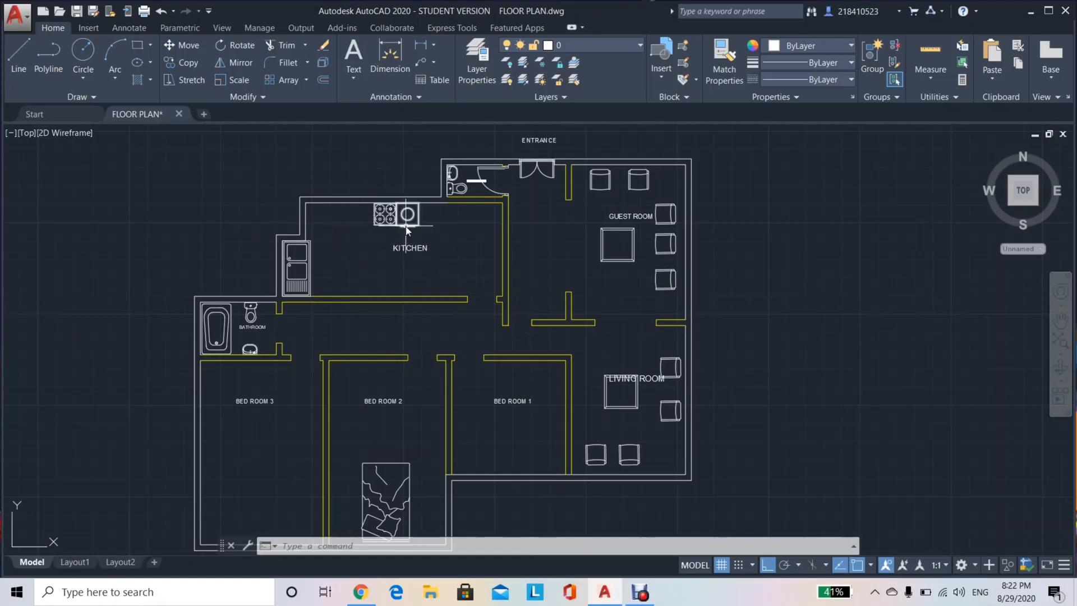
# Move the LIVING ROOM label vertically off the square table, then horizontally away from the armchairs so it sits centred above the table.
pyautogui.moveTo(407, 230)
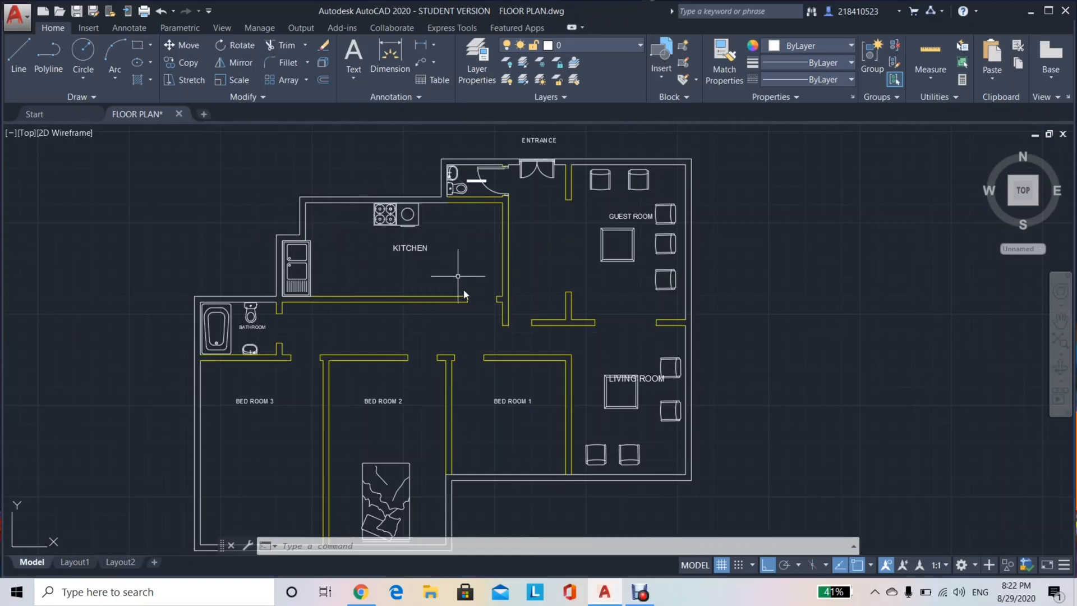
pyautogui.scroll(-2, 497, 332)
pyautogui.moveTo(526, 365); pyautogui.dragTo(546, 367, button='middle')
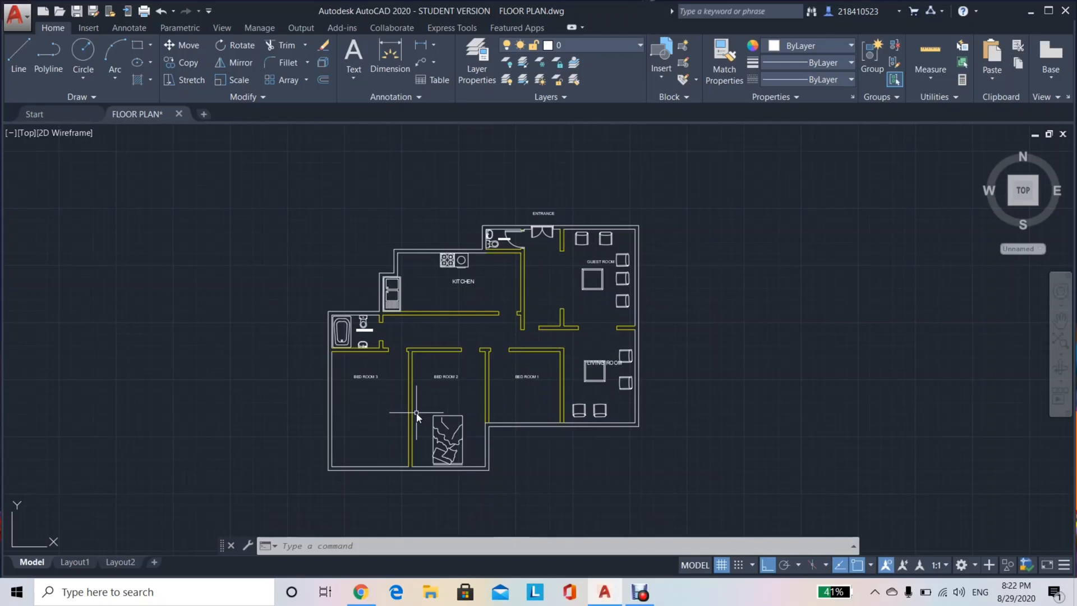
pyautogui.scroll(2, 621, 422)
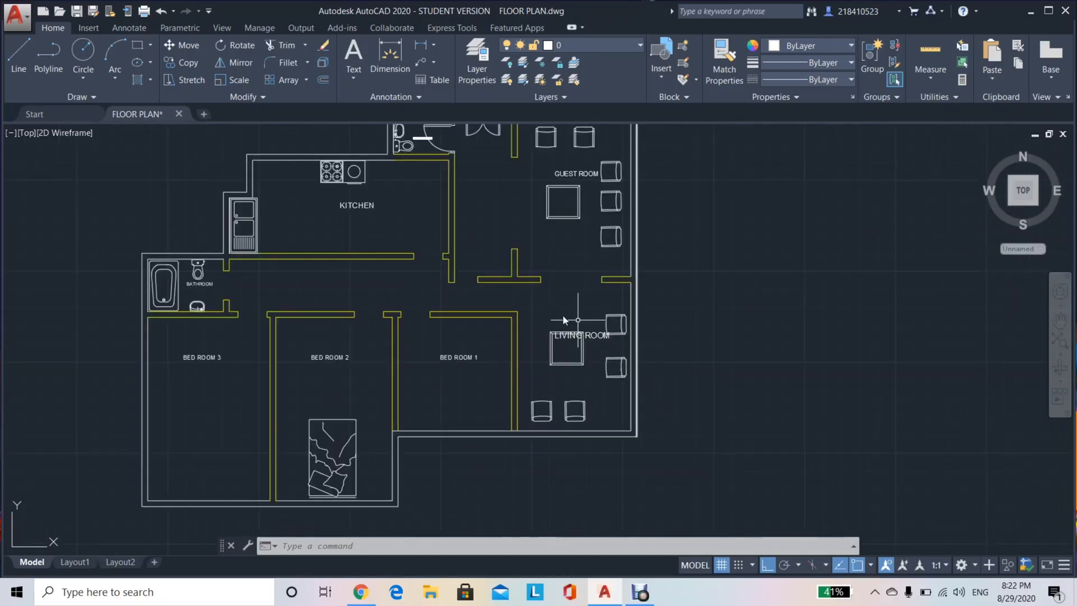
pyautogui.press('m')
pyautogui.press('Return')
pyautogui.click(593, 336)
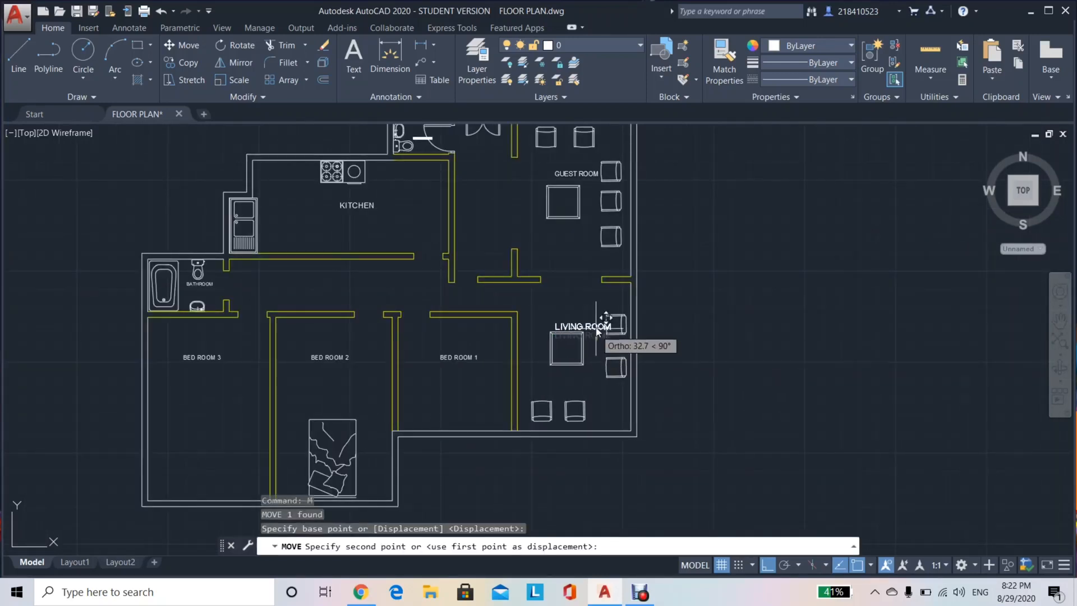
pyautogui.click(596, 315)
pyautogui.press('Return')
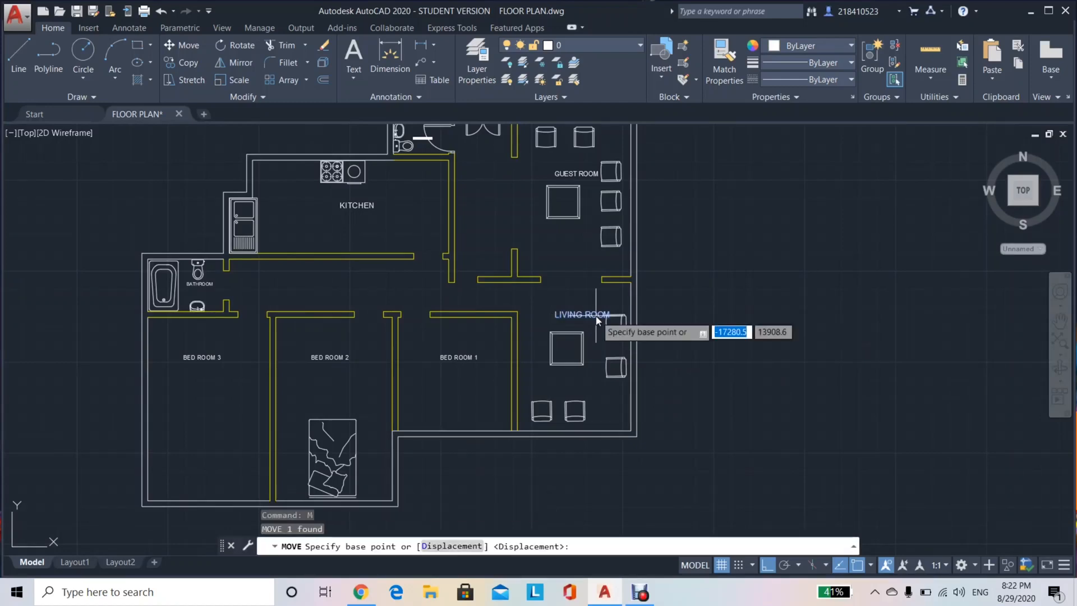
pyautogui.click(597, 319)
pyautogui.click(586, 300)
# Move the GUEST ROOM label horizontally away from the side-wall armchairs so it sits centred above the guest room table.
pyautogui.moveTo(595, 281); pyautogui.dragTo(593, 330, button='middle')
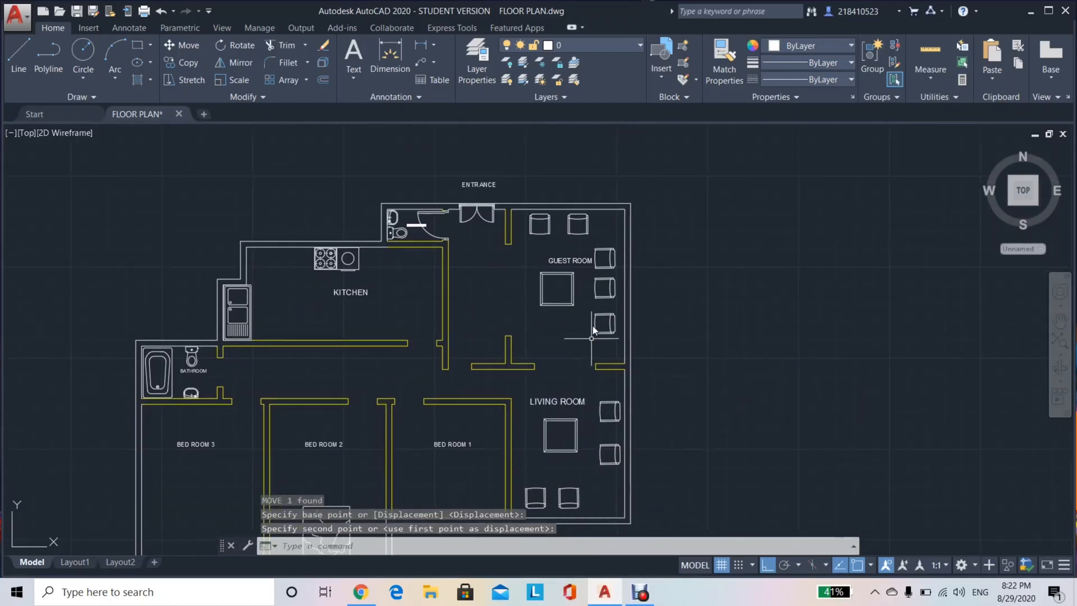
pyautogui.click(587, 273)
pyautogui.press('Return')
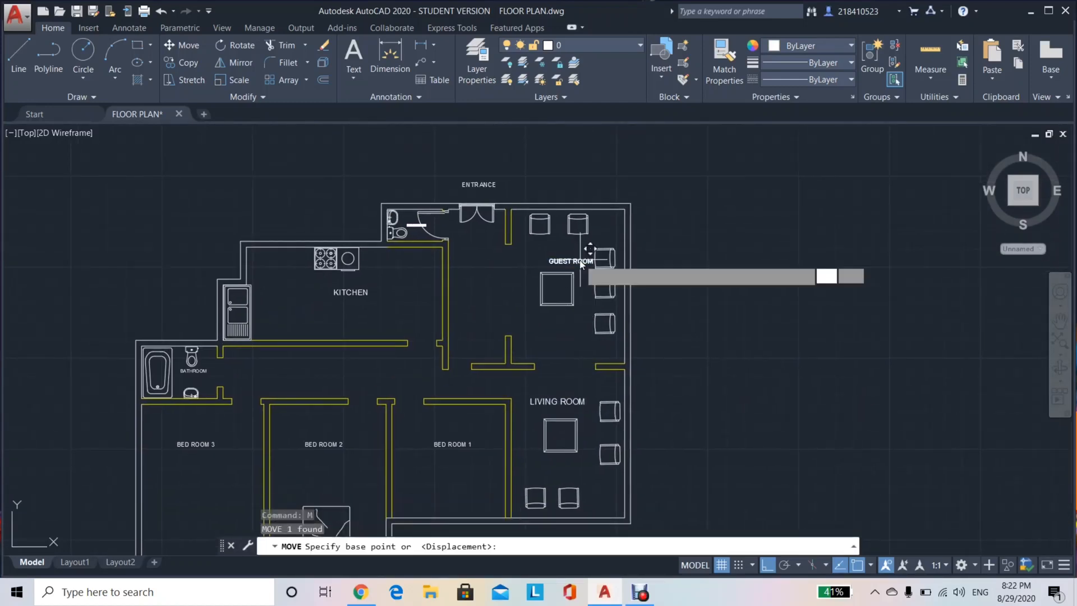
pyautogui.click(586, 252)
pyautogui.click(572, 248)
# Examine the whole furnished floor plan, checking furniture placement and room label positions.
pyautogui.scroll(-4, 647, 373)
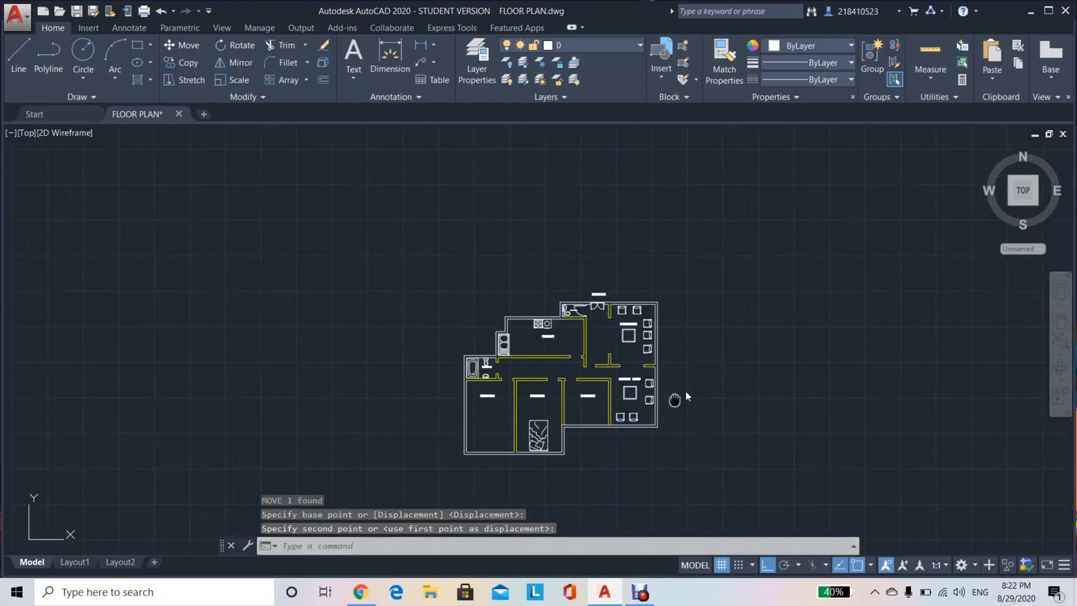
pyautogui.scroll(5, 680, 396)
pyautogui.scroll(-3, 690, 365)
pyautogui.moveTo(708, 367); pyautogui.dragTo(711, 367, button='middle')
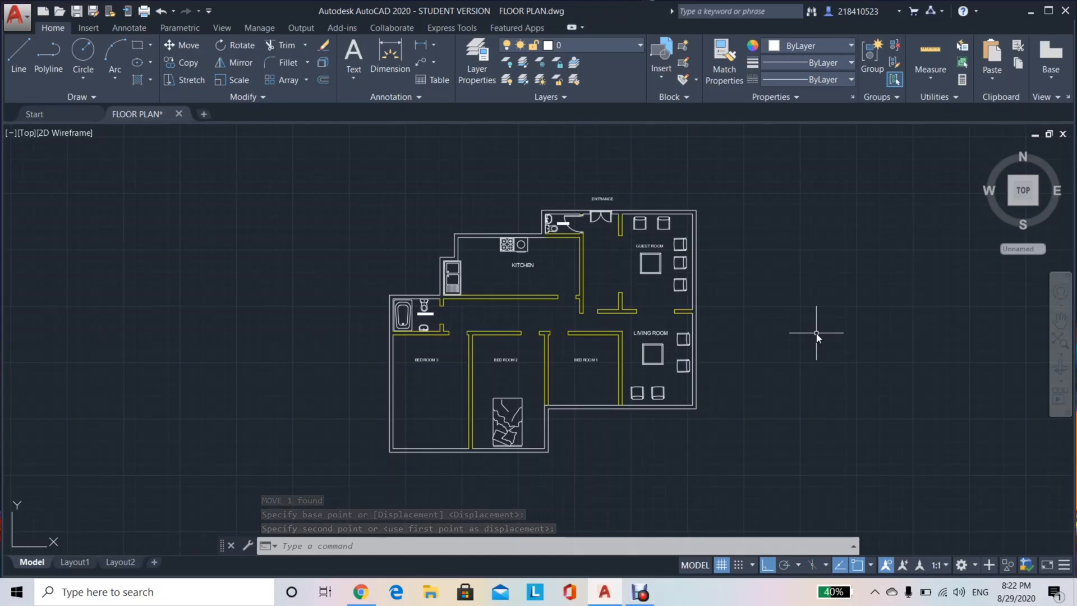
pyautogui.scroll(2, 815, 333)
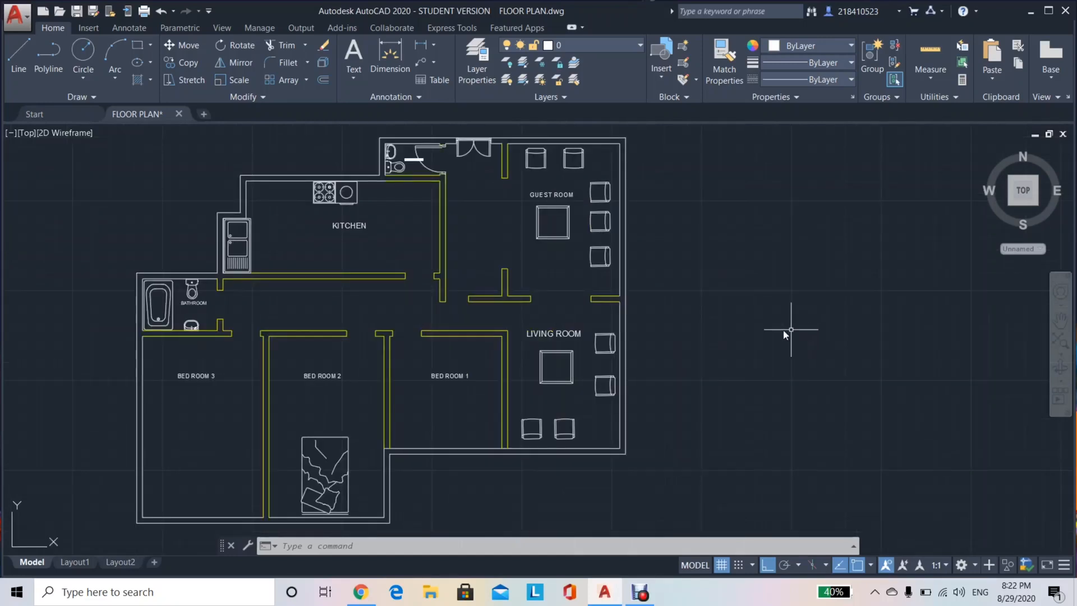
pyautogui.scroll(-3, 807, 337)
pyautogui.scroll(1, 752, 335)
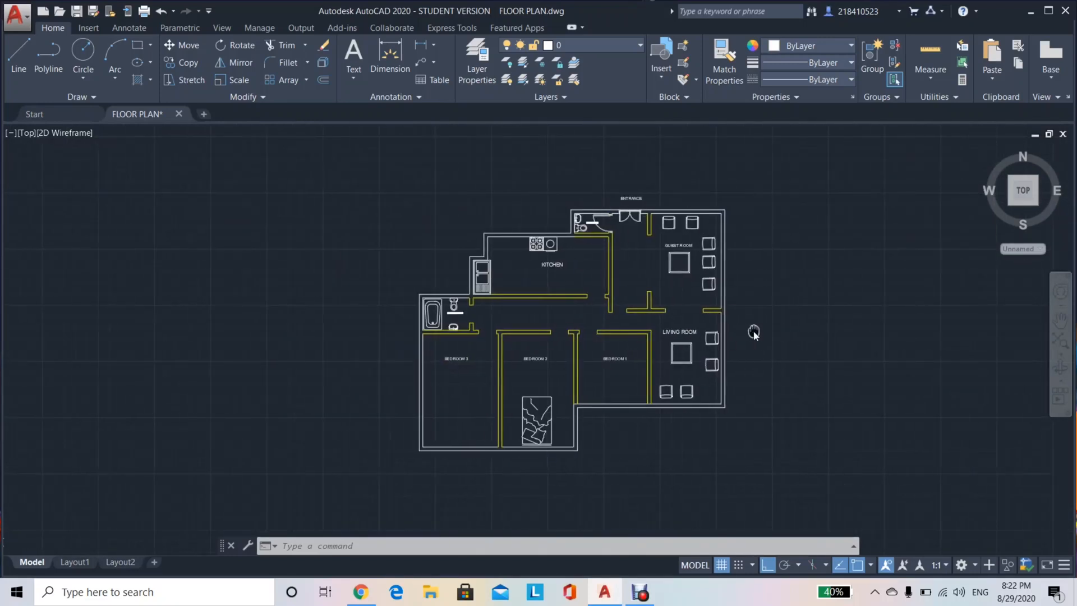
pyautogui.scroll(-1, 740, 331)
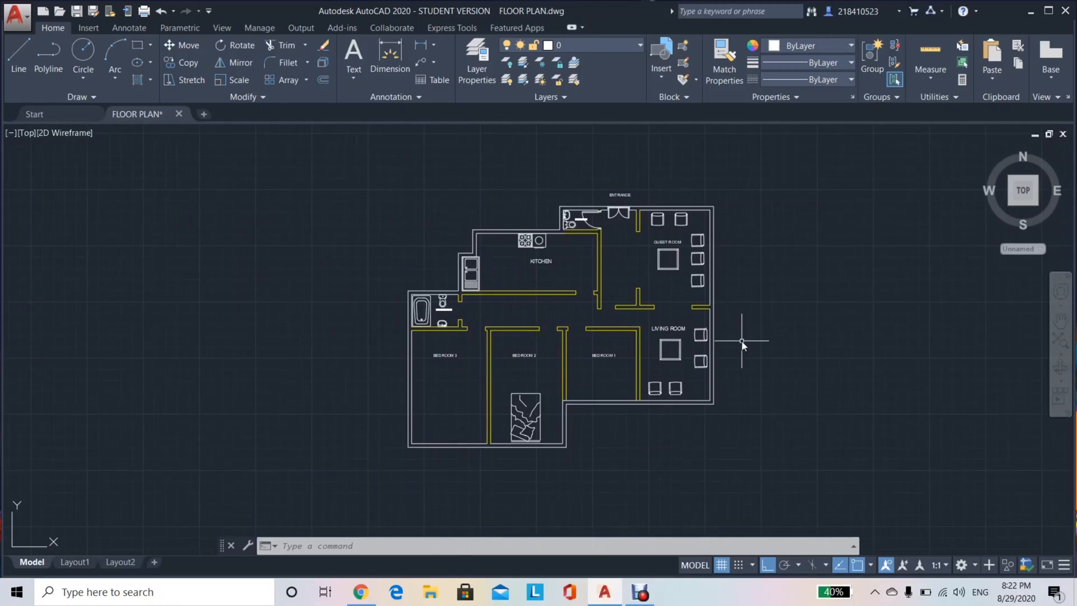